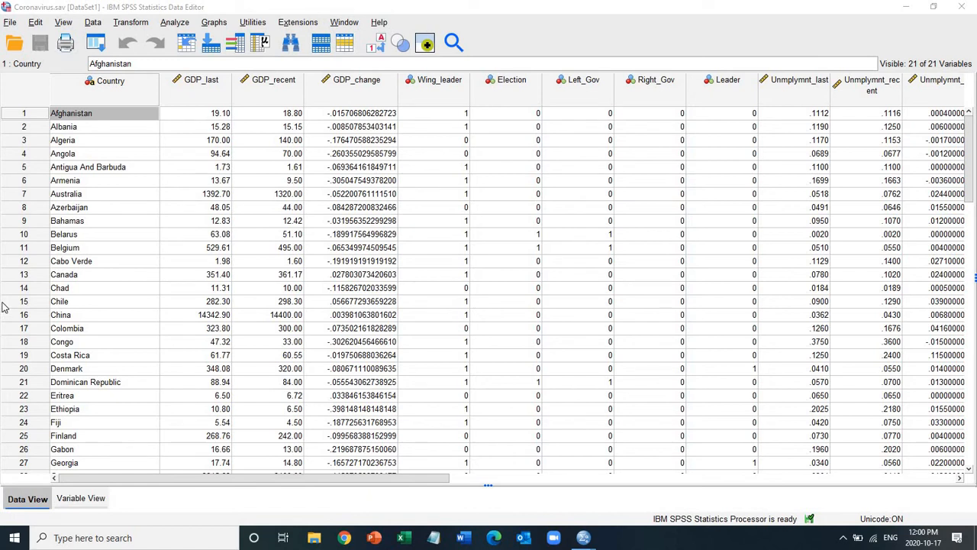
Step: Examine the GDP_last values across the cases, from the first country to the last one
click(205, 93)
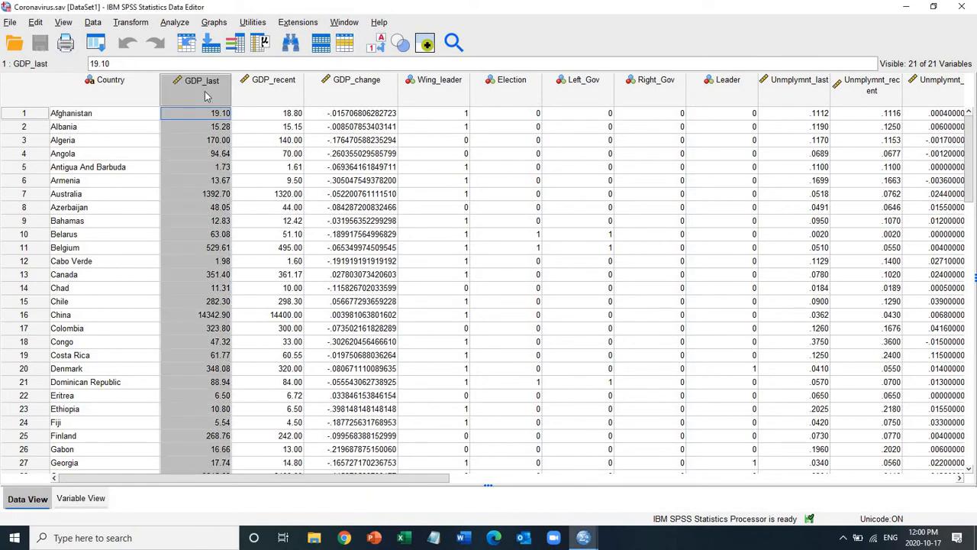
key(Down)
key(Down)
key(Down)
key(Down)
key(Down)
key(Down)
key(Down)
key(Down)
key(Down)
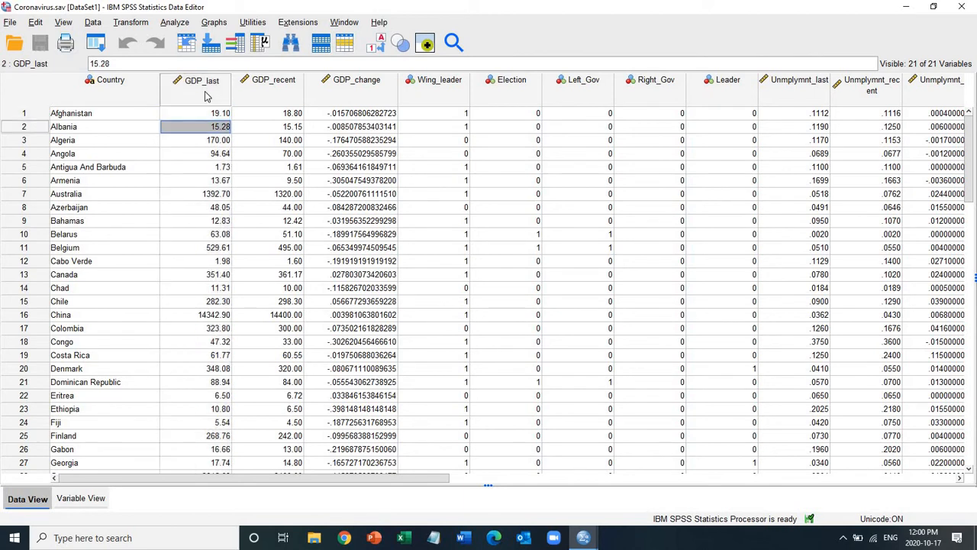
key(ctrl+Down)
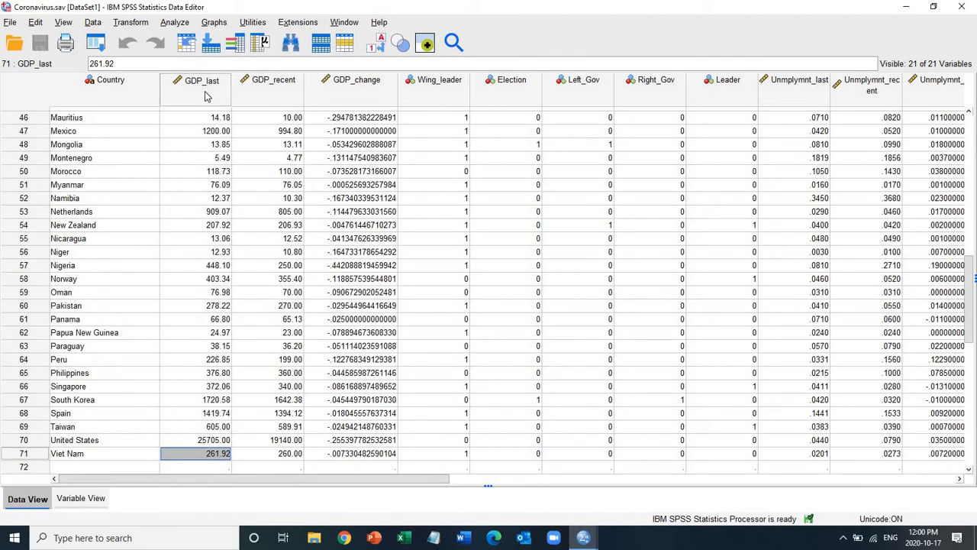
key(ctrl+Up)
key(Down)
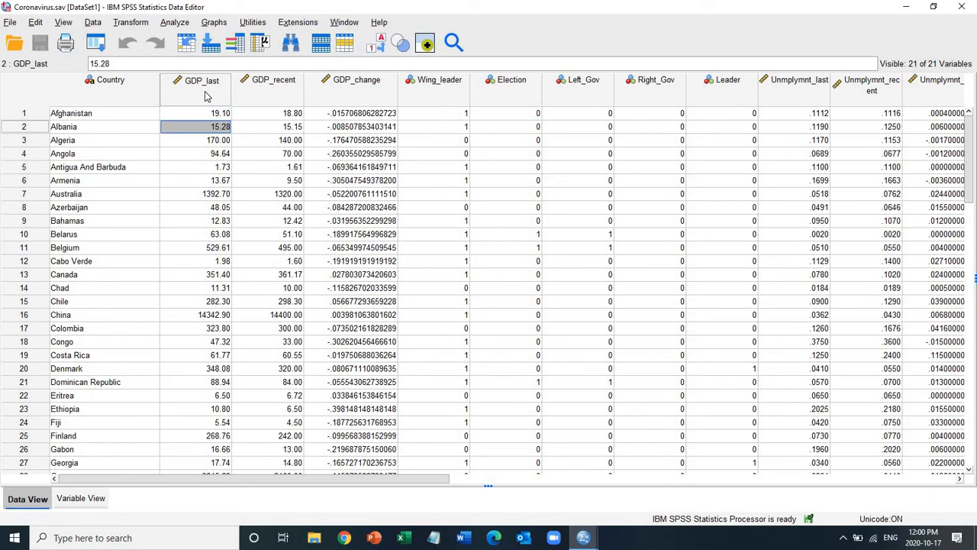
key(Down)
key(Down)
key(Down)
key(Down)
key(Down)
key(Down)
key(Down)
key(Down)
key(Down)
key(Down)
key(Down)
key(Down)
key(Down)
key(Up)
key(Up)
key(Up)
key(Up)
key(Up)
key(Up)
key(Up)
key(Up)
key(Up)
key(Up)
key(Up)
key(Up)
key(Up)
key(Up)
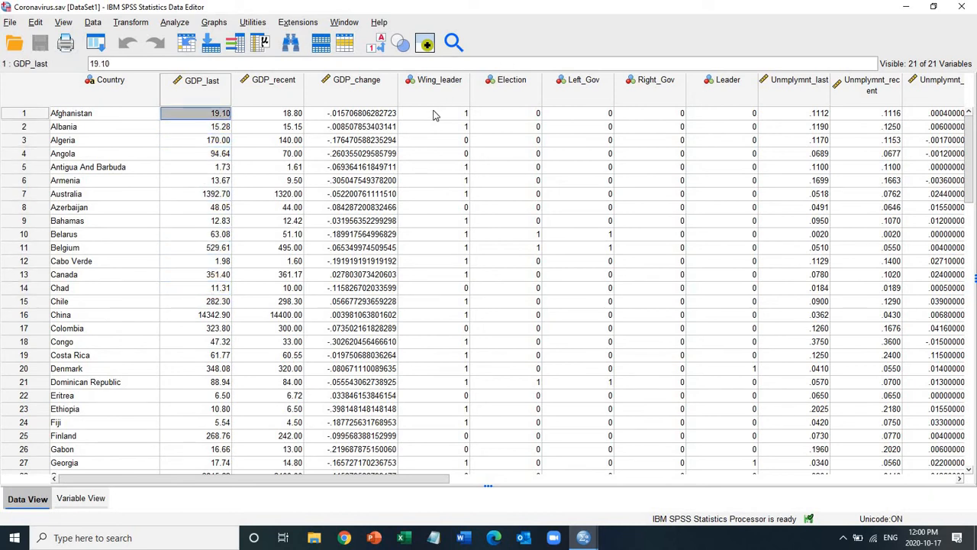
Step: Define value labels for the Wing_leader variable: 1 = "Left" and 0 = "Right"
click(434, 114)
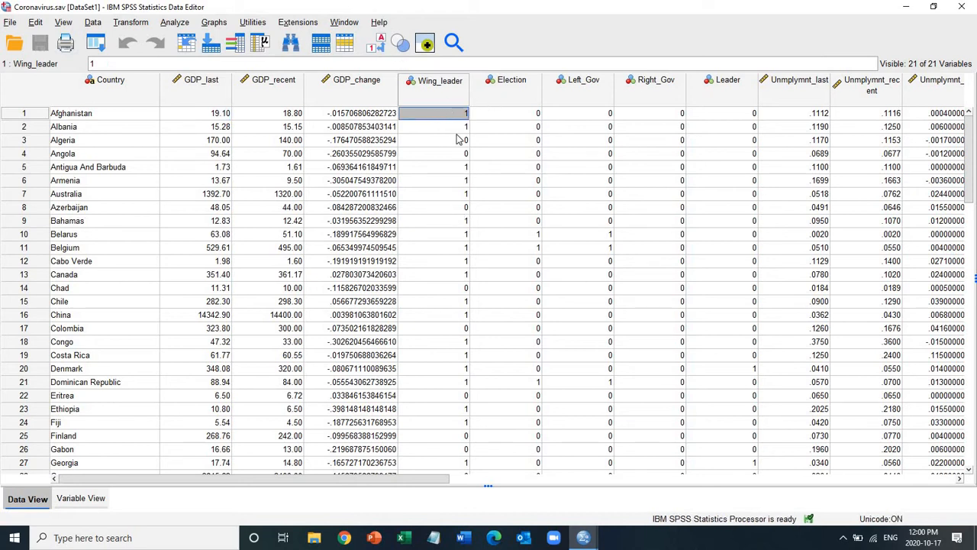
double_click(440, 96)
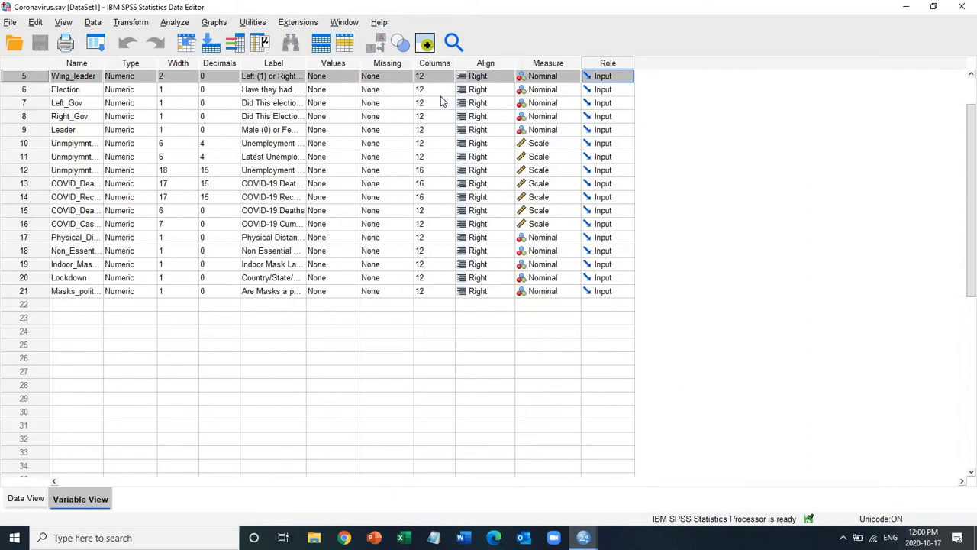
click(298, 80)
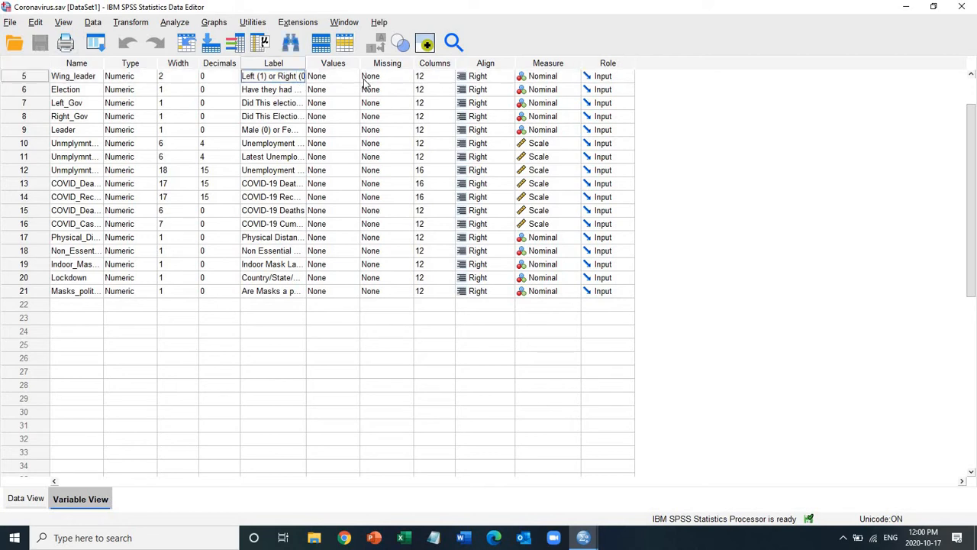
double_click(352, 83)
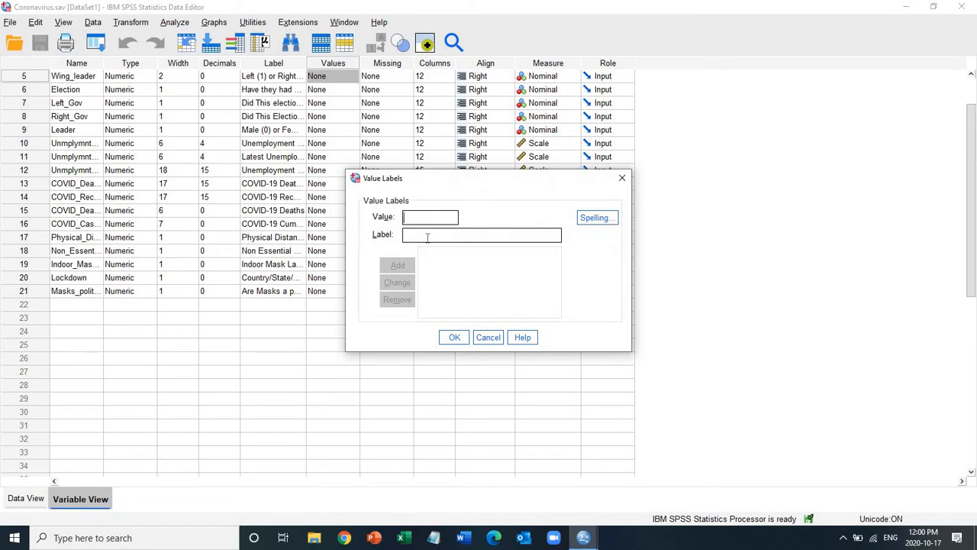
text(1)
text(Left)
click(396, 266)
text(0)
text(Right)
click(397, 265)
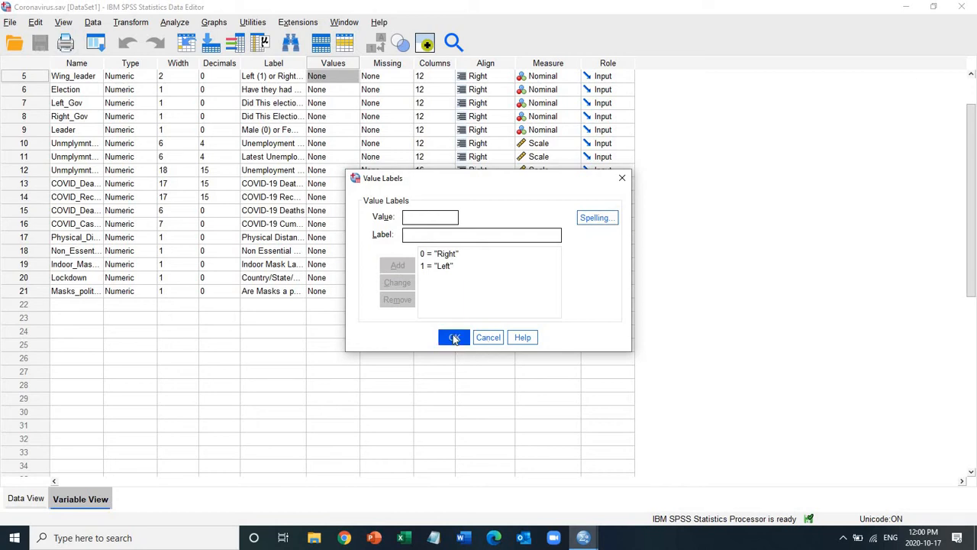
click(455, 338)
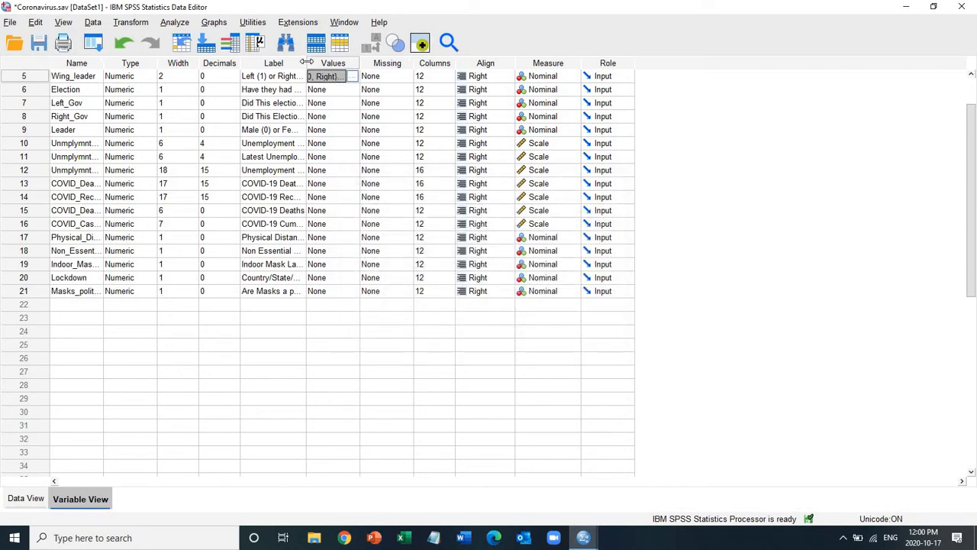
Step: Widen the Label column slightly and choose Nominal as the measurement level of Wing_leader
drag(306, 61, 320, 62)
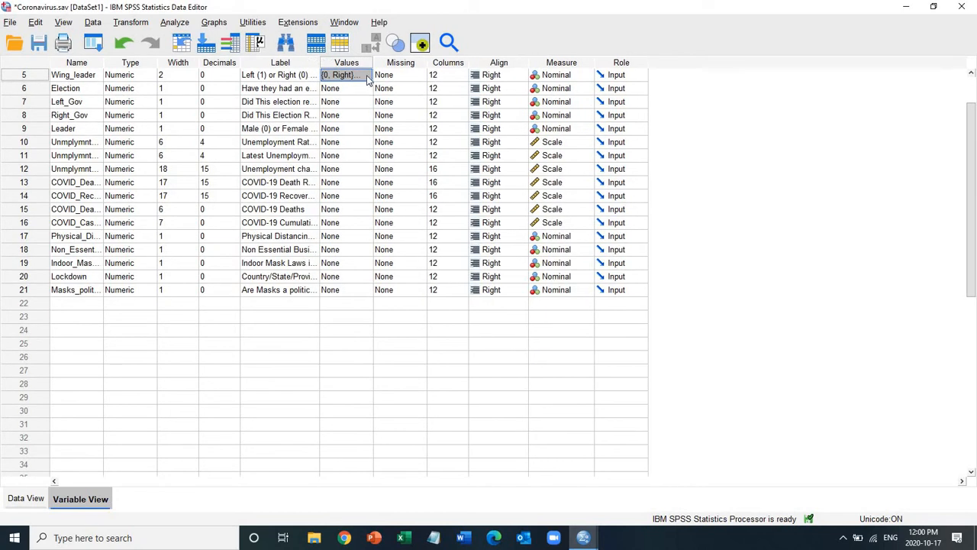
click(368, 76)
click(488, 335)
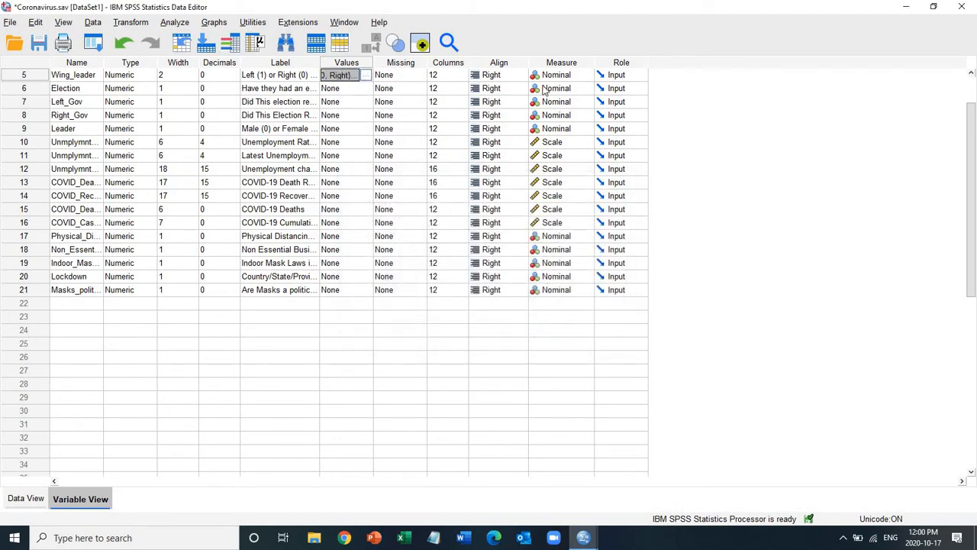
click(586, 76)
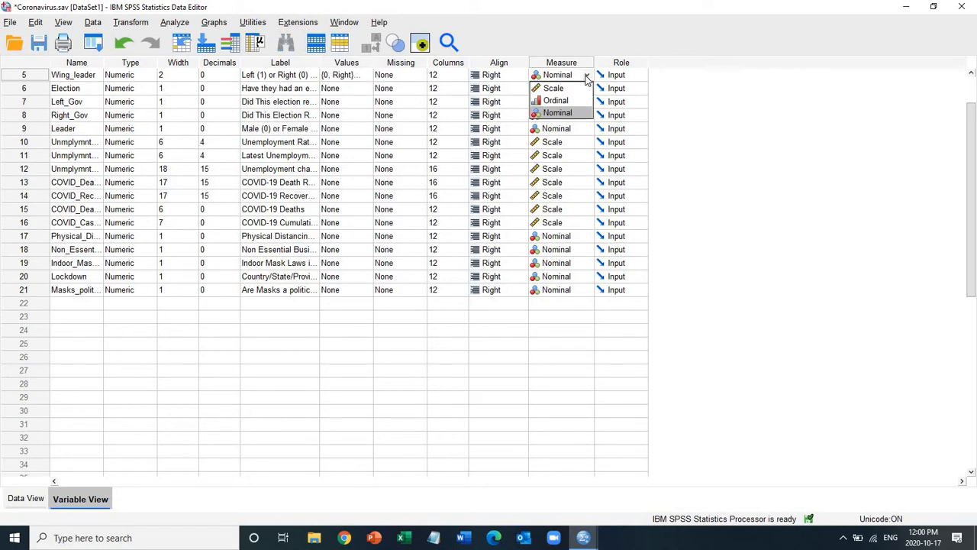
click(568, 113)
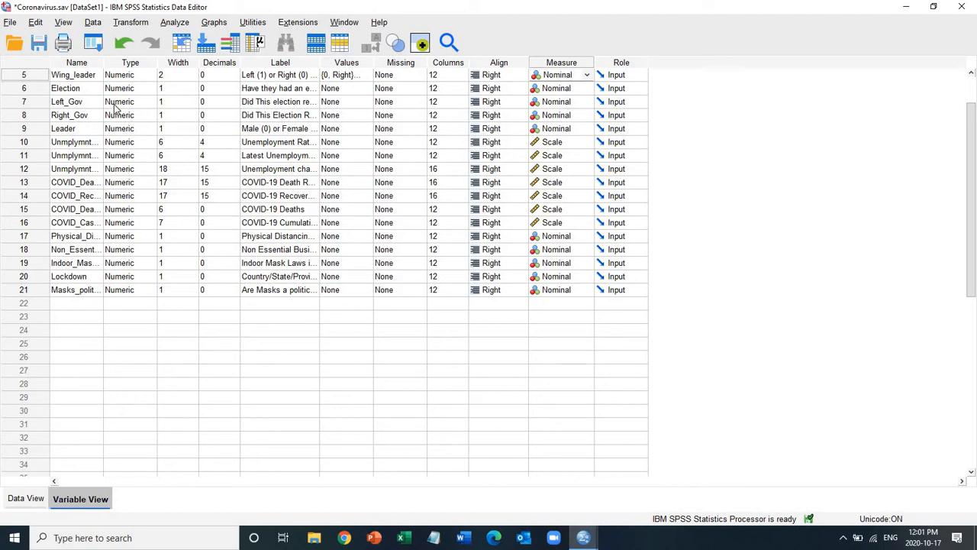
Step: Return to the data grid, show the value labels in place of the codes, and switch back to numeric codes
click(25, 501)
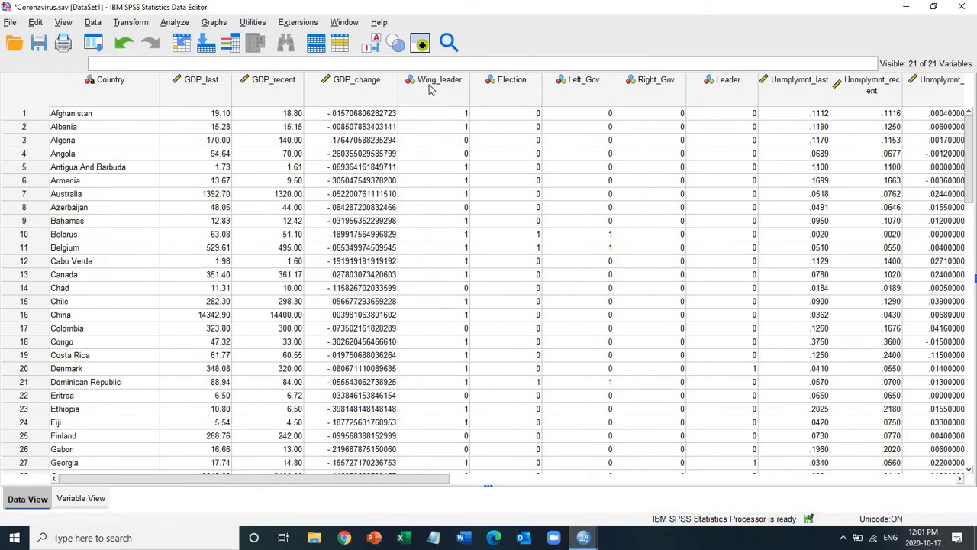
click(369, 48)
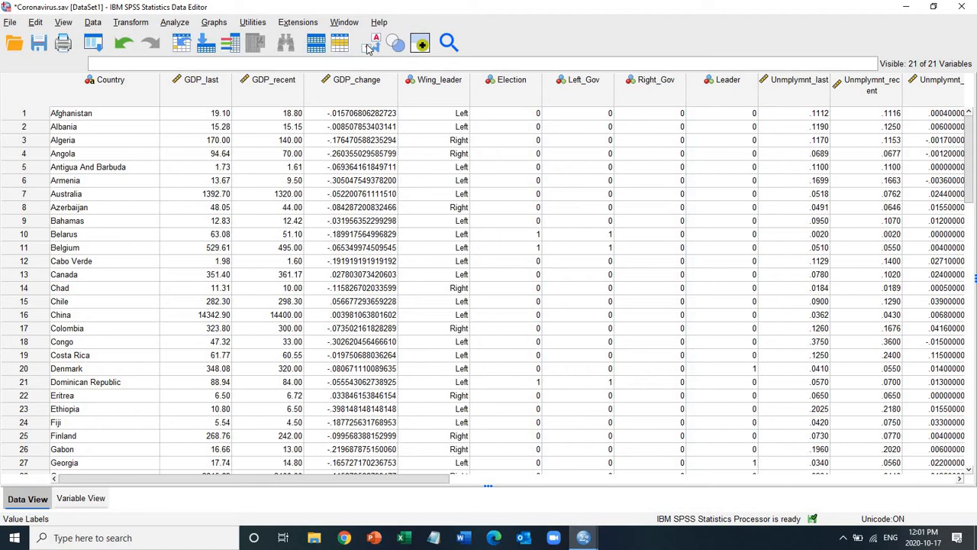
click(369, 48)
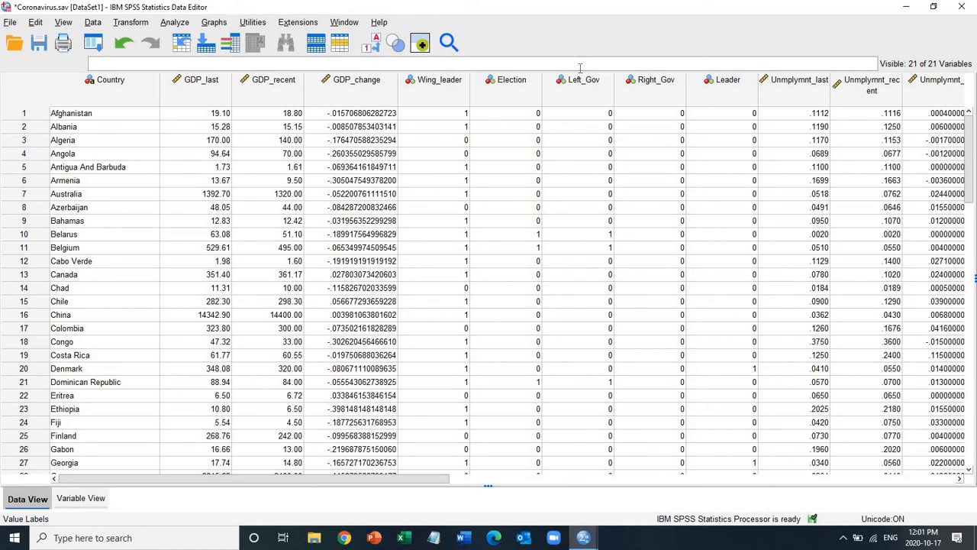
Step: Run a Frequencies analysis with a frequency table on the GDP Per Capita (USD Billion) last variable
click(191, 117)
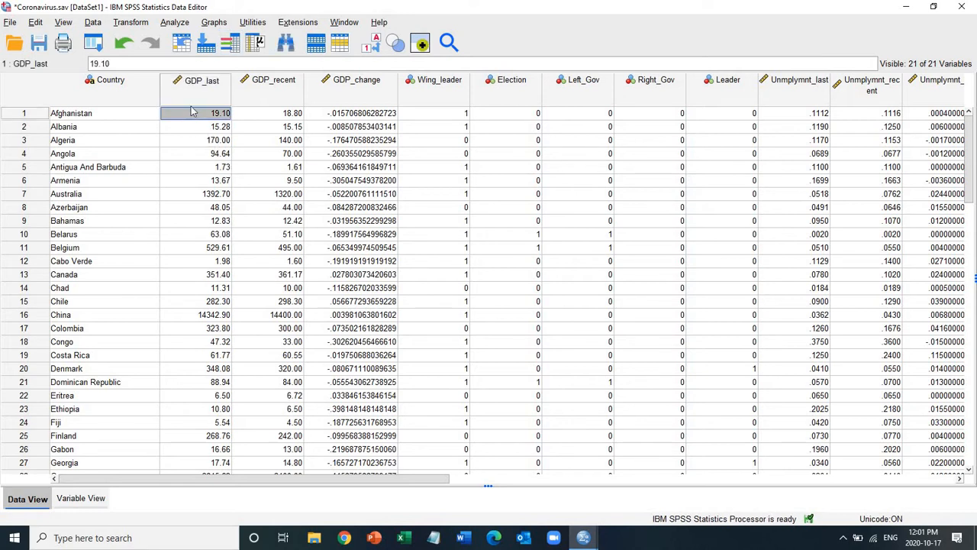
click(175, 23)
mouse_move(260, 77)
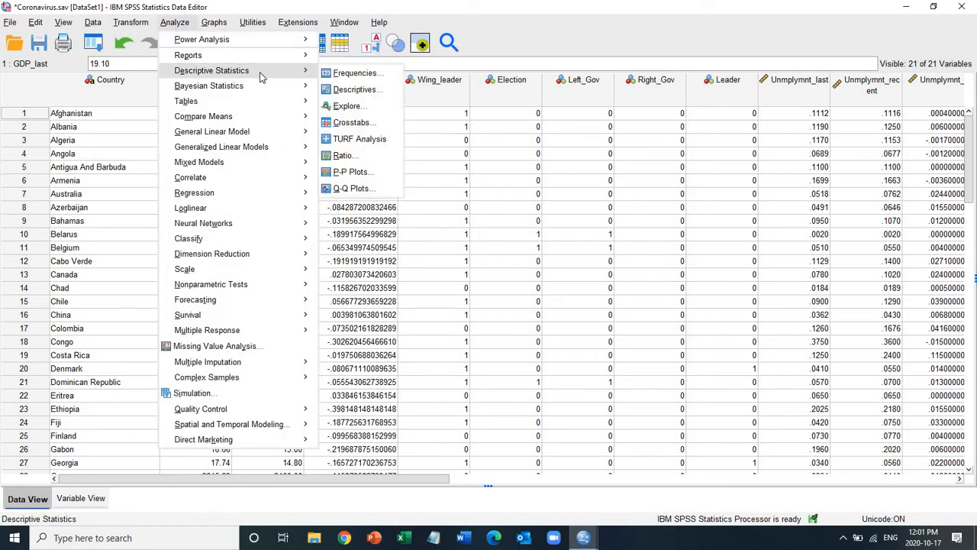
click(366, 74)
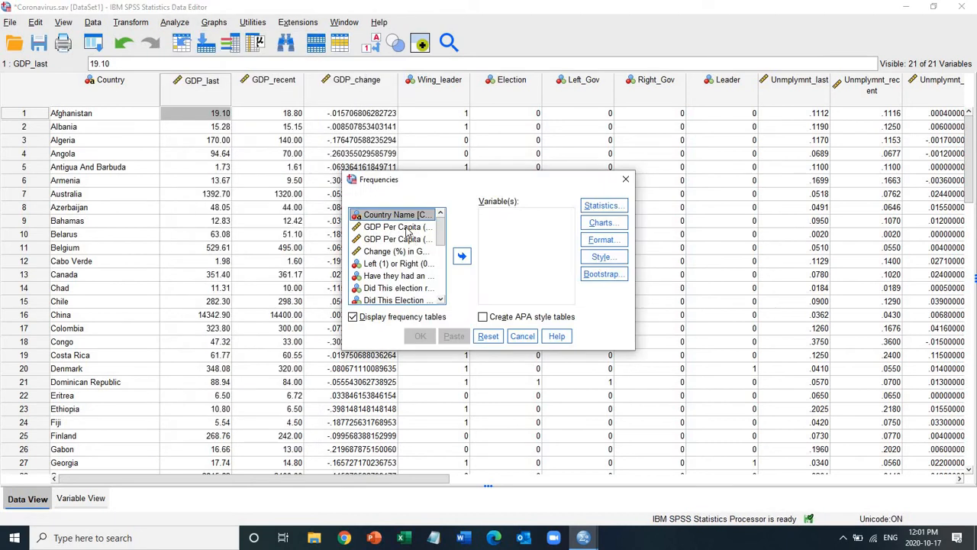
click(407, 232)
click(462, 257)
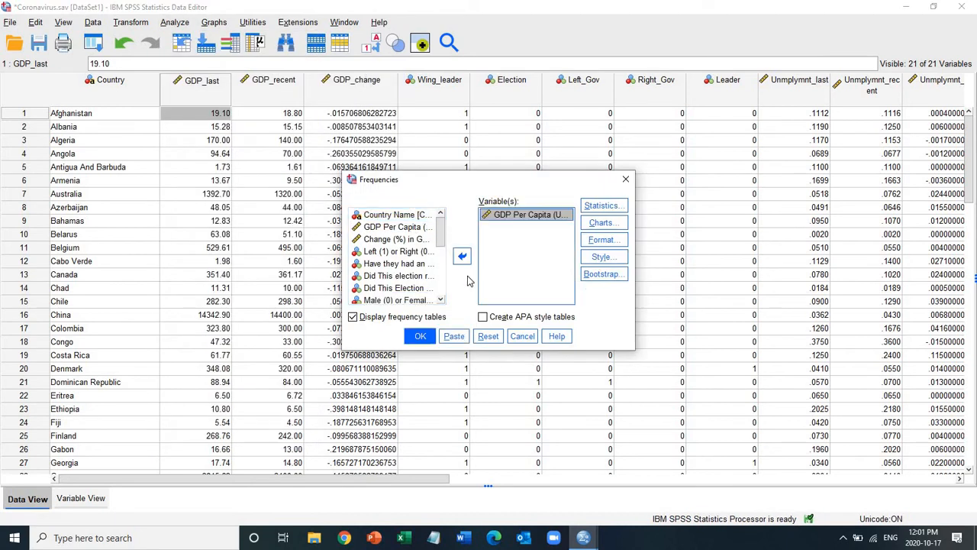
click(420, 336)
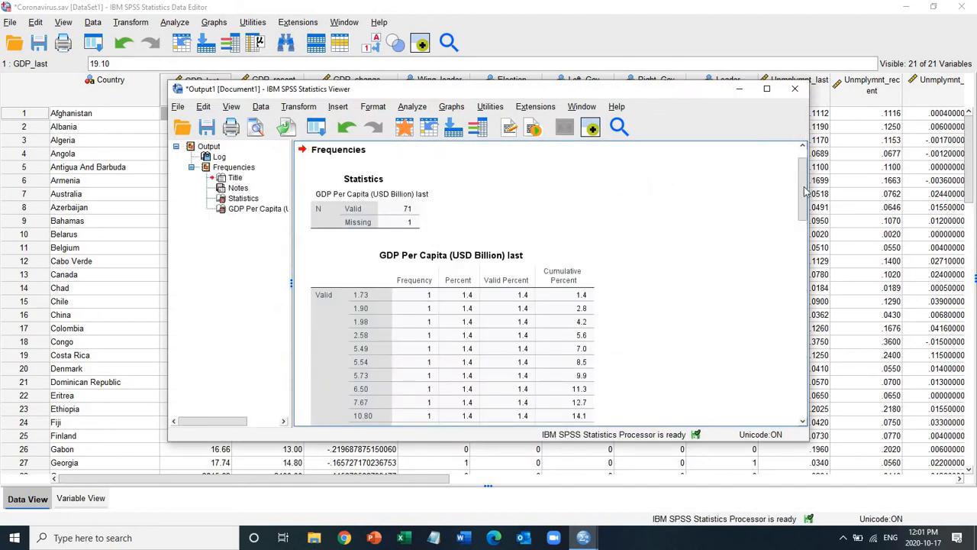
Step: Examine the whole GDP frequency table in the output, including its percent and cumulative percent columns and the totals at the end
drag(801, 191, 801, 202)
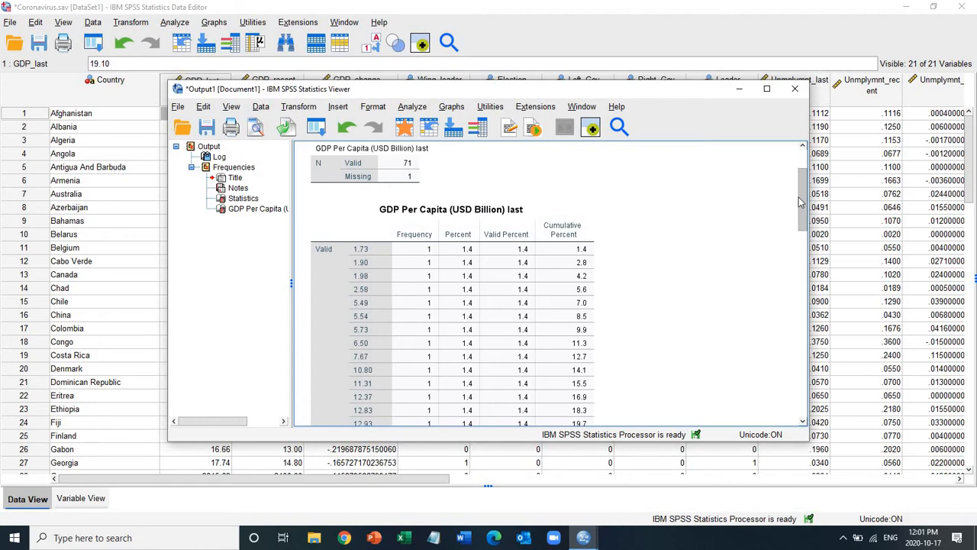
drag(801, 201, 811, 380)
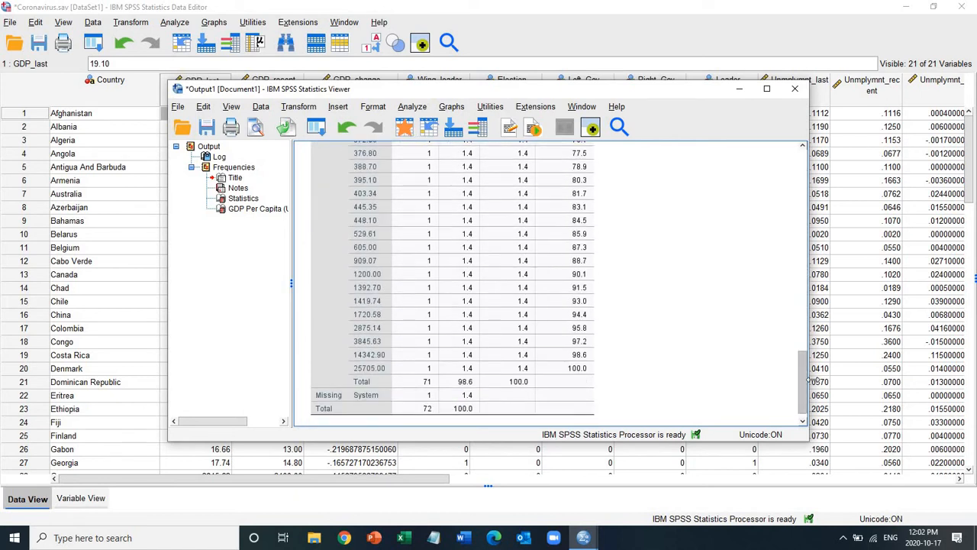
click(373, 337)
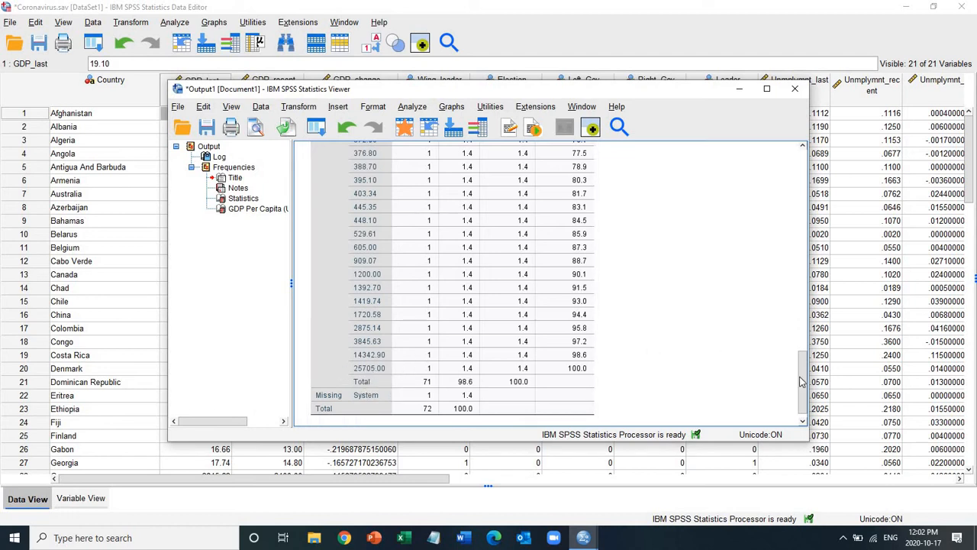
drag(802, 382, 802, 181)
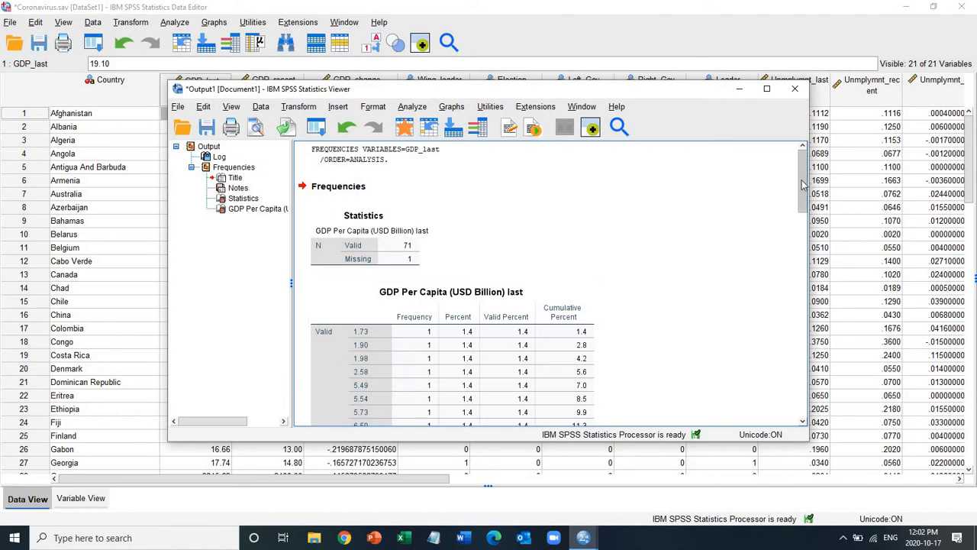
click(807, 247)
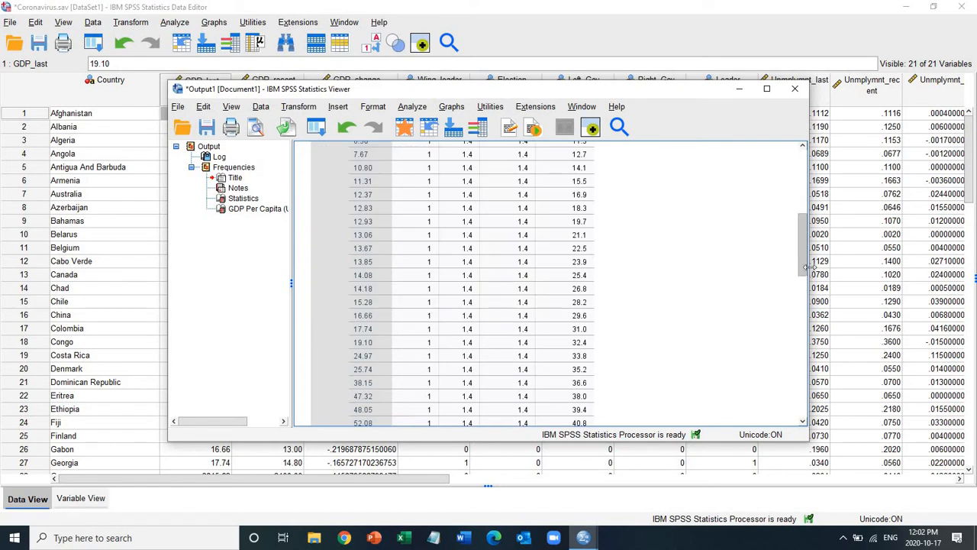
click(803, 289)
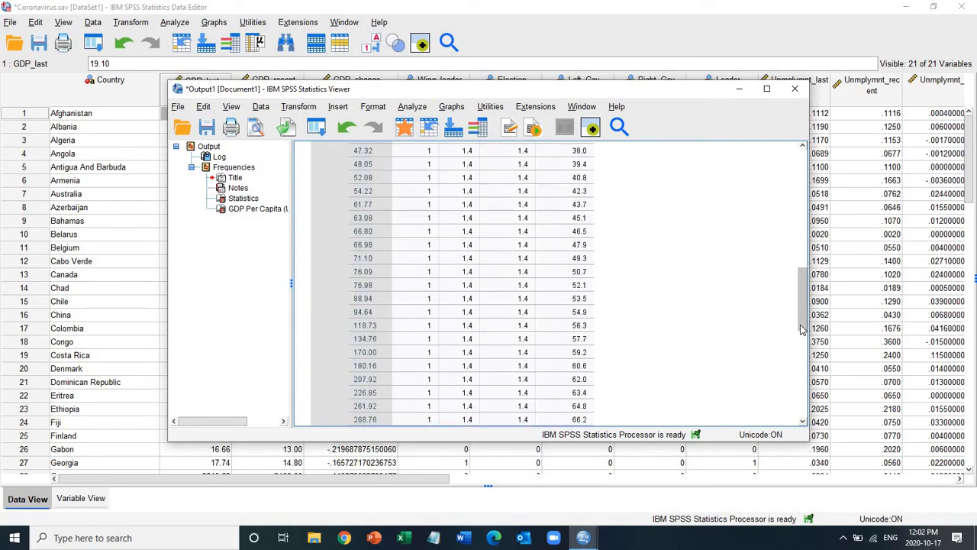
drag(802, 328, 808, 403)
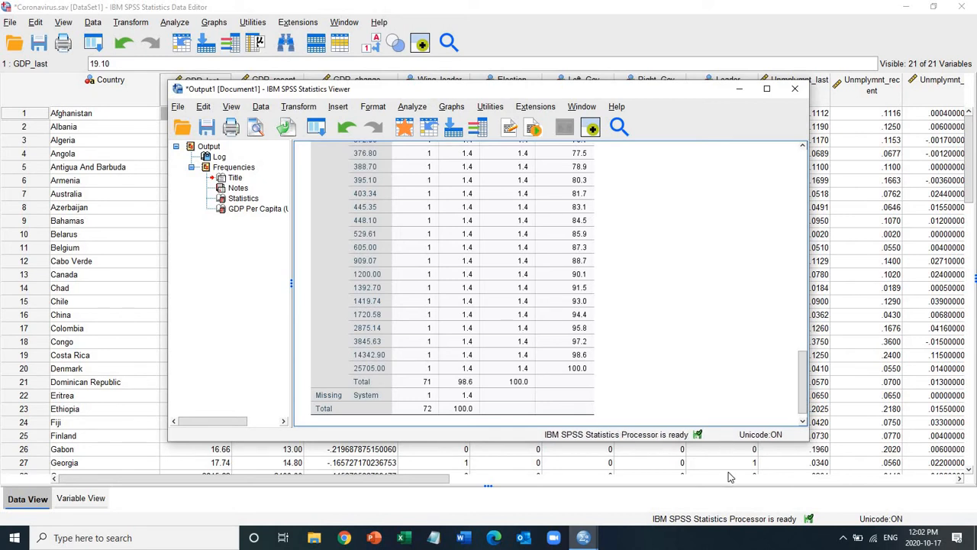
drag(806, 402, 798, 224)
scroll(796, 235, down, 1)
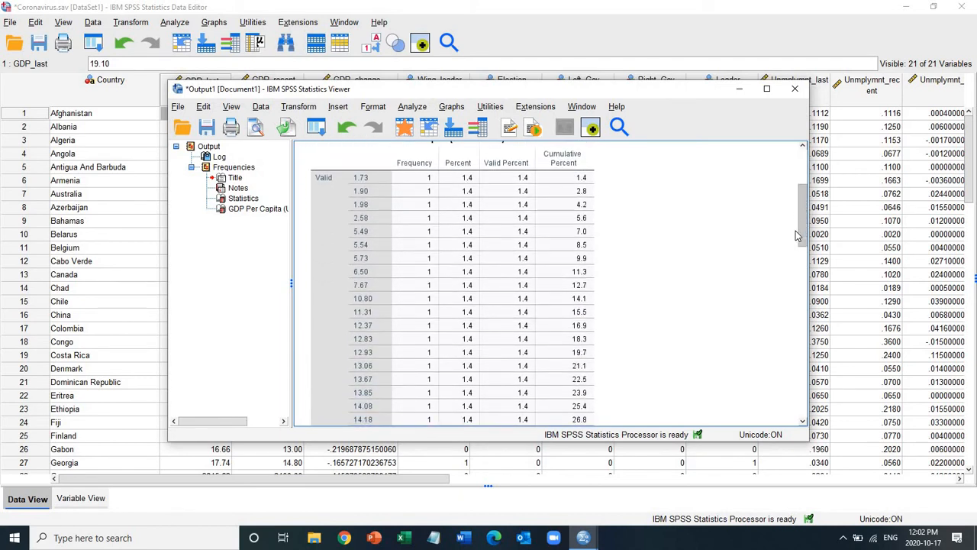
scroll(796, 235, down, 4)
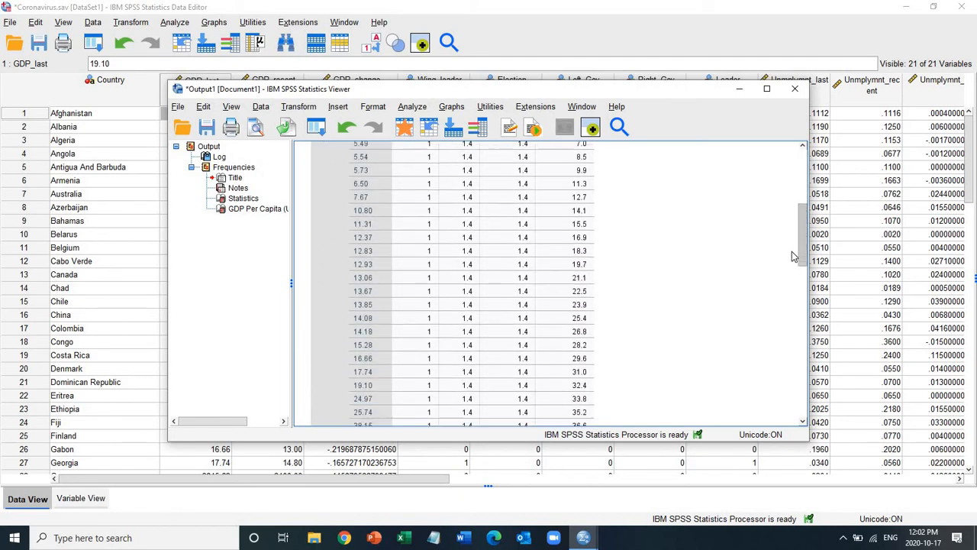
scroll(791, 298, down, 5)
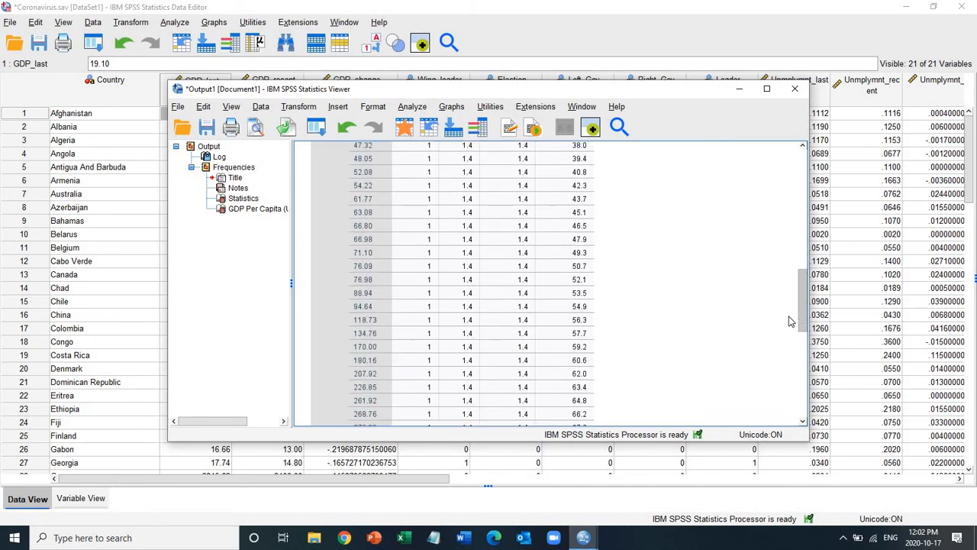
scroll(790, 339, down, 2)
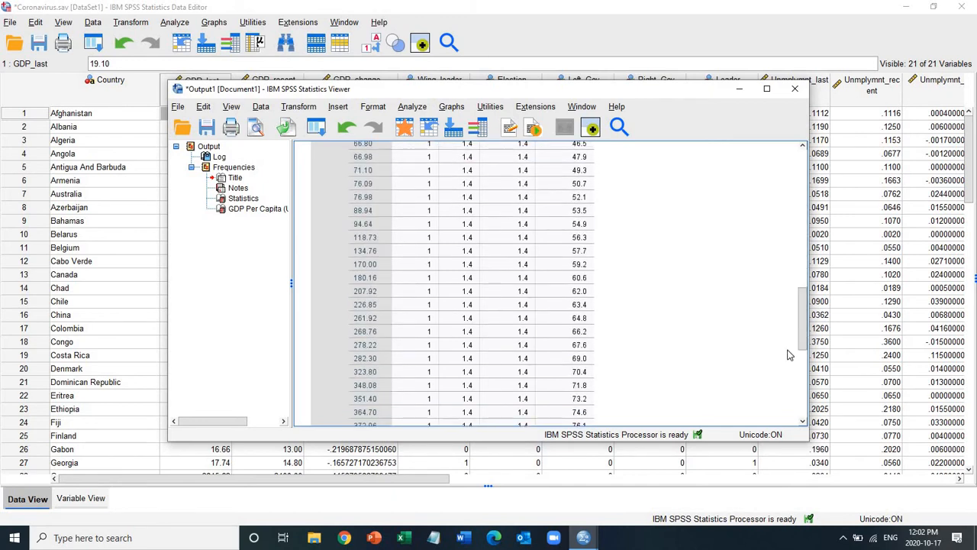
drag(801, 348, 803, 392)
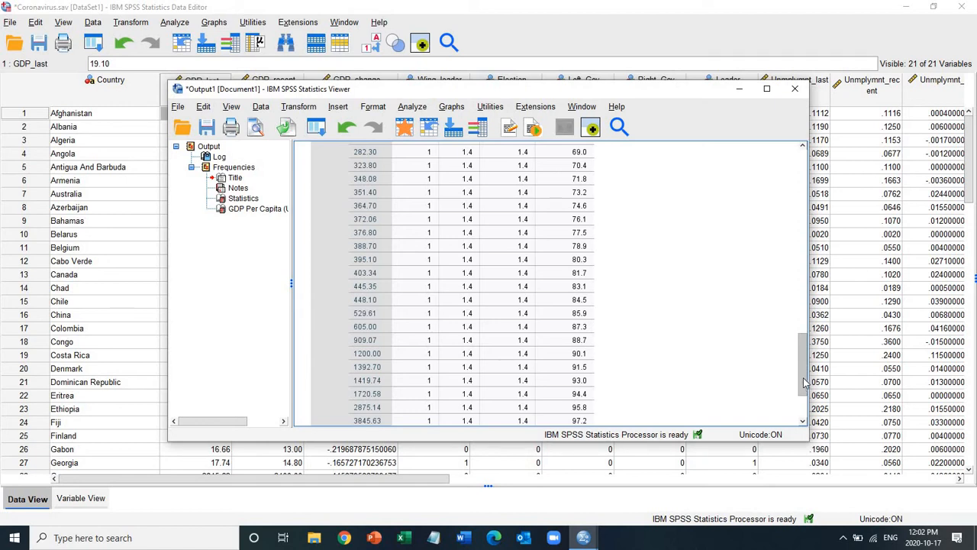
drag(804, 382, 803, 402)
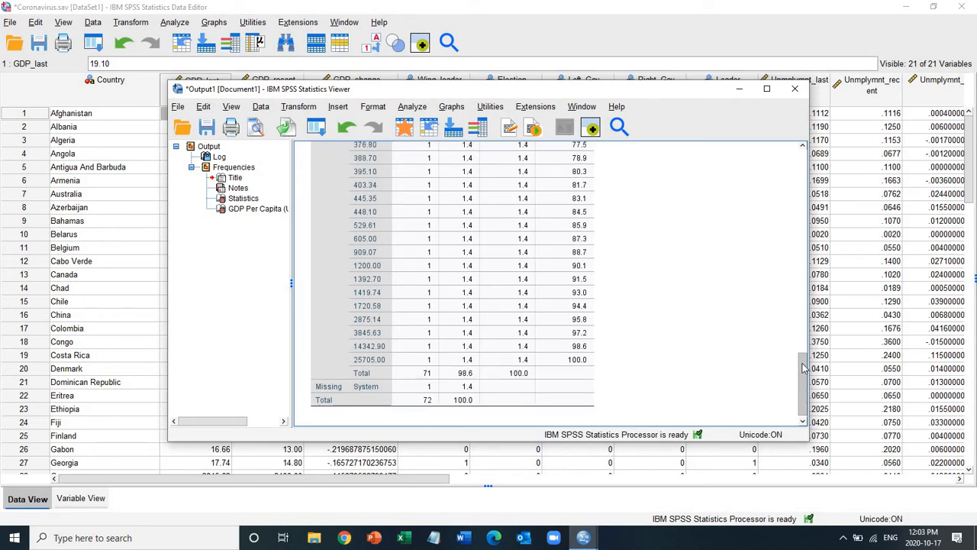
Step: Review the cumulative percents of the GDP frequency table from end to start and close the output viewer without saving
drag(802, 382, 800, 282)
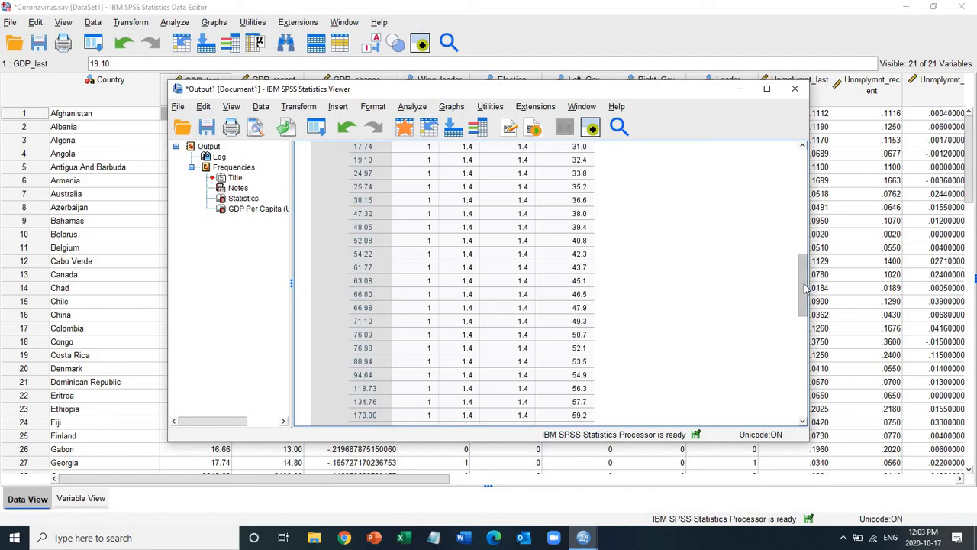
drag(805, 288, 810, 348)
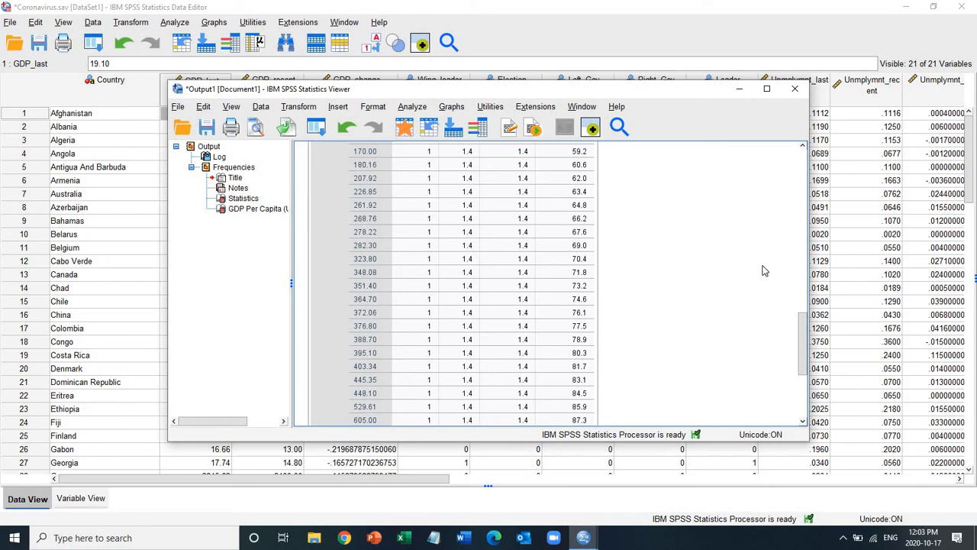
drag(804, 341, 805, 434)
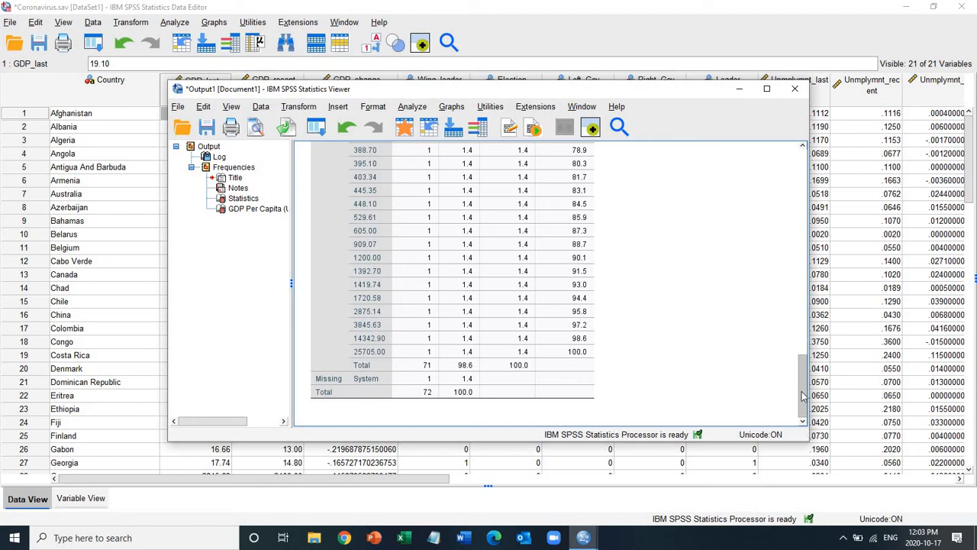
drag(803, 395, 808, 177)
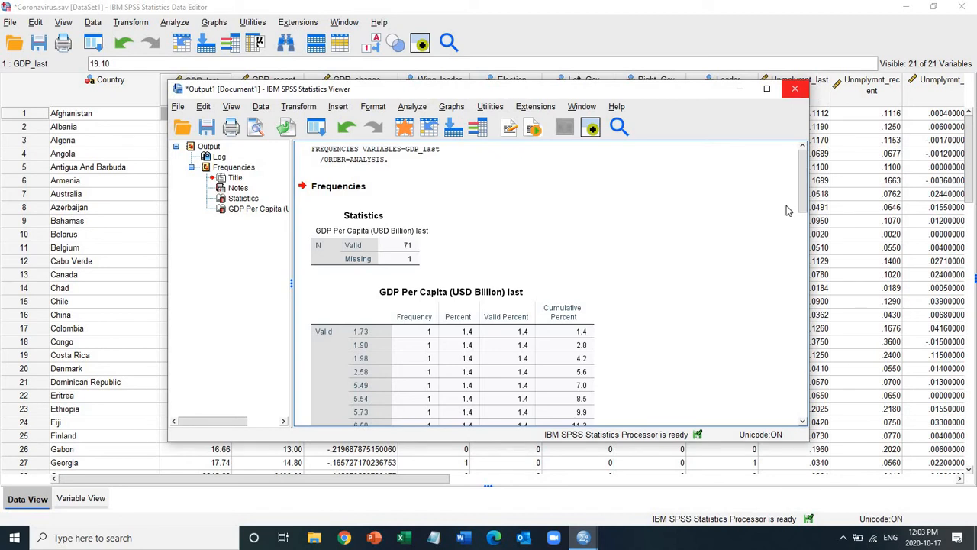
drag(806, 204, 798, 106)
click(797, 90)
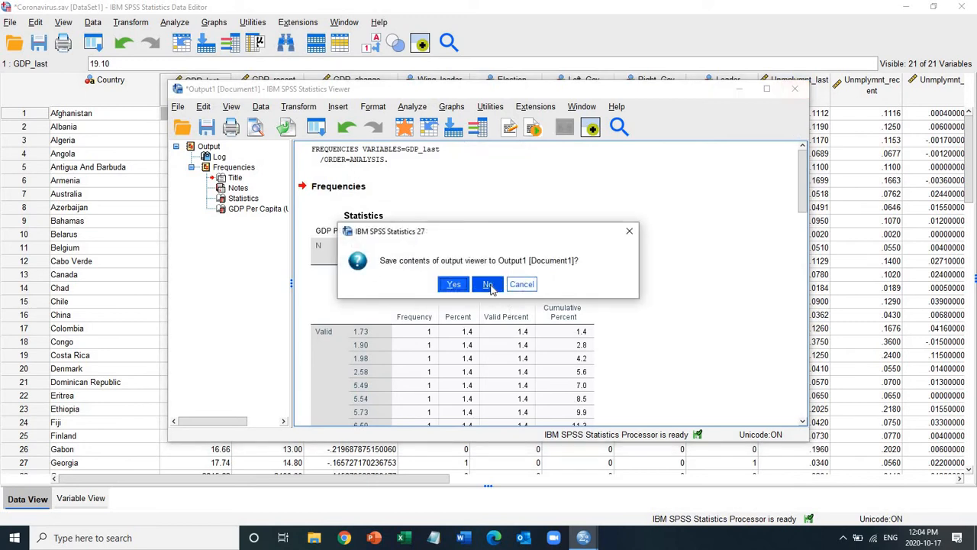
click(490, 284)
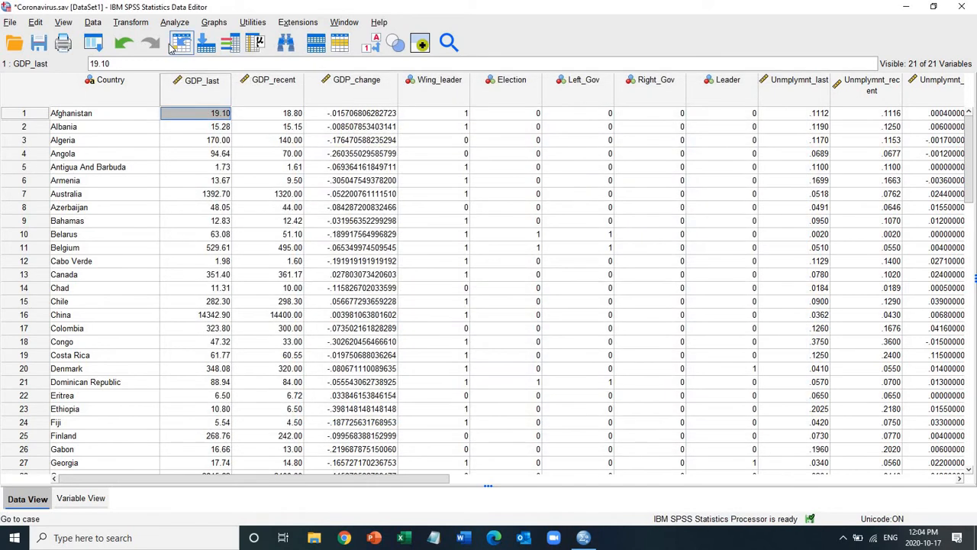
Step: Start a Recode into Different Variables with GDP_last as the input variable
click(139, 25)
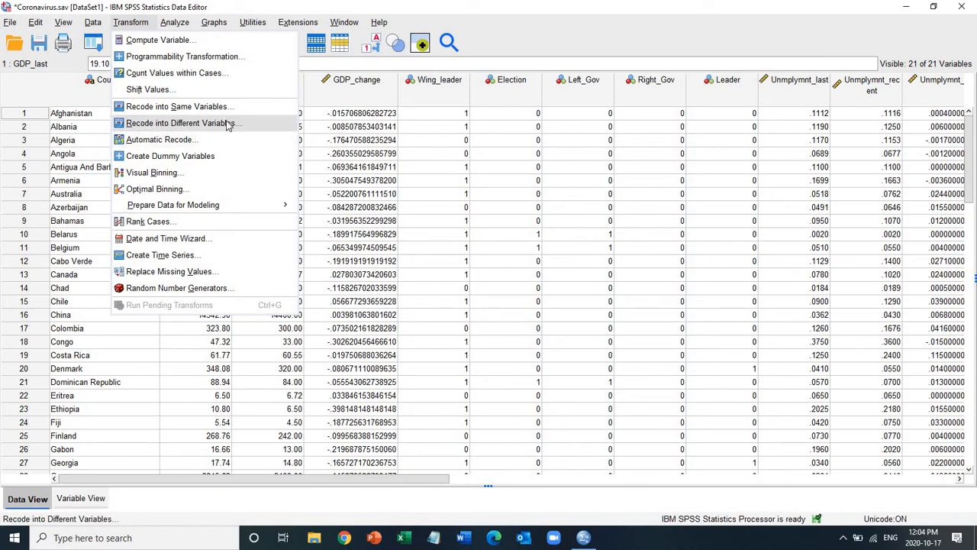
click(149, 125)
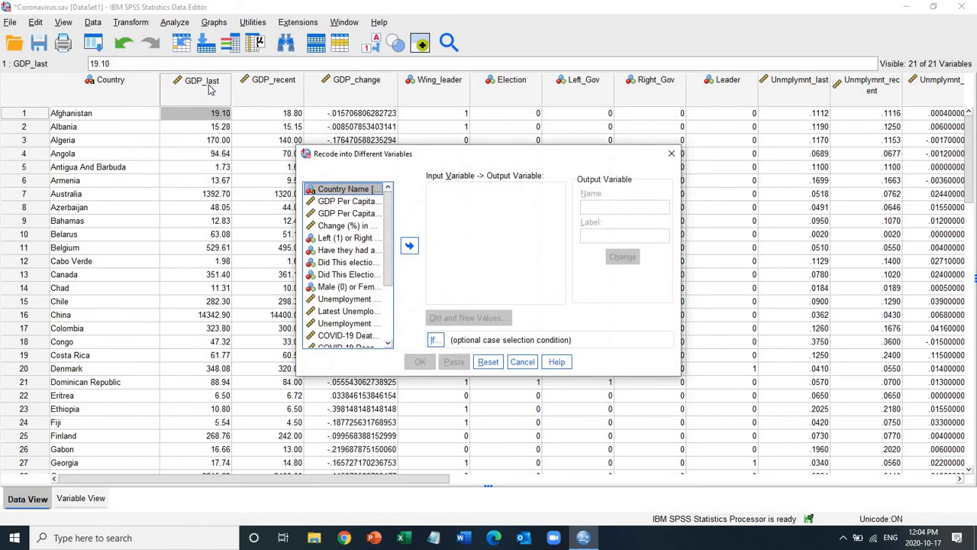
click(350, 202)
click(410, 246)
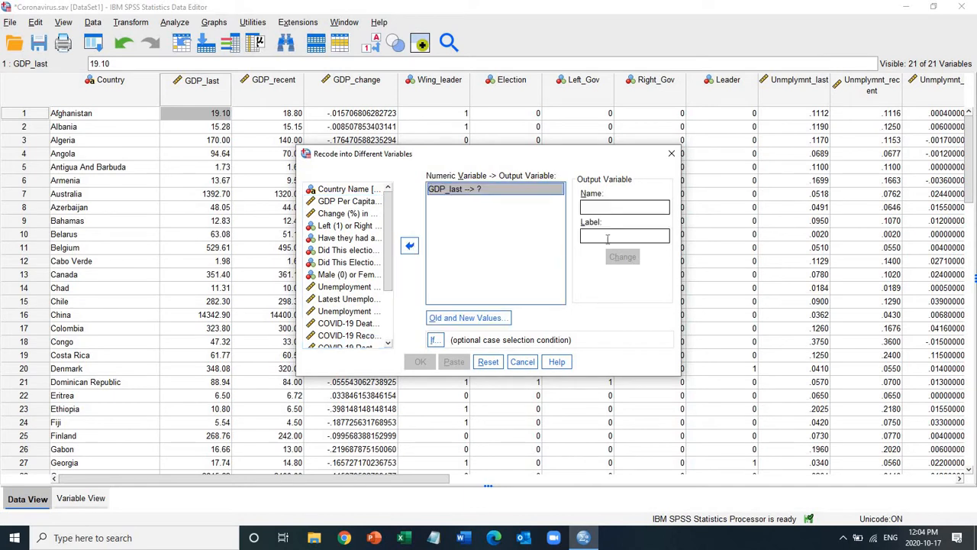
Step: Enter GDP_Last_recode as the name of the recode's output variable
click(595, 207)
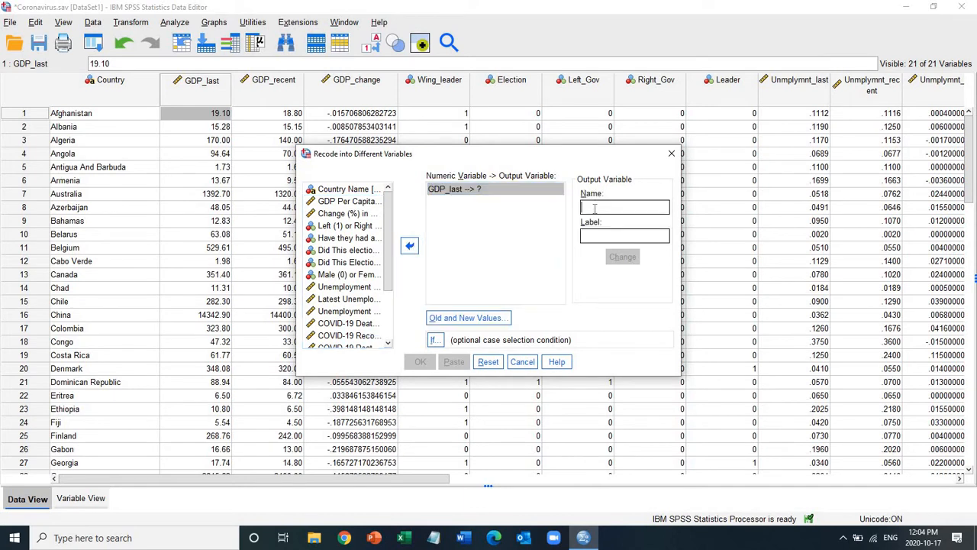
text(G)
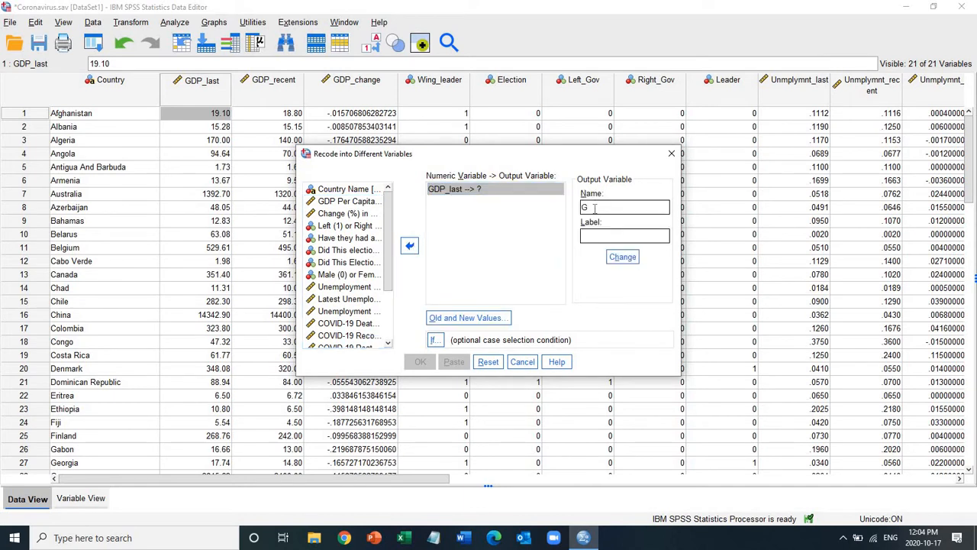
text(DP_R)
key(BackSpace)
text(Last_recode)
Step: Label the output variable GDP (USD Billions) and apply its name and label to the GDP_last recode
click(607, 236)
text(GDP Last)
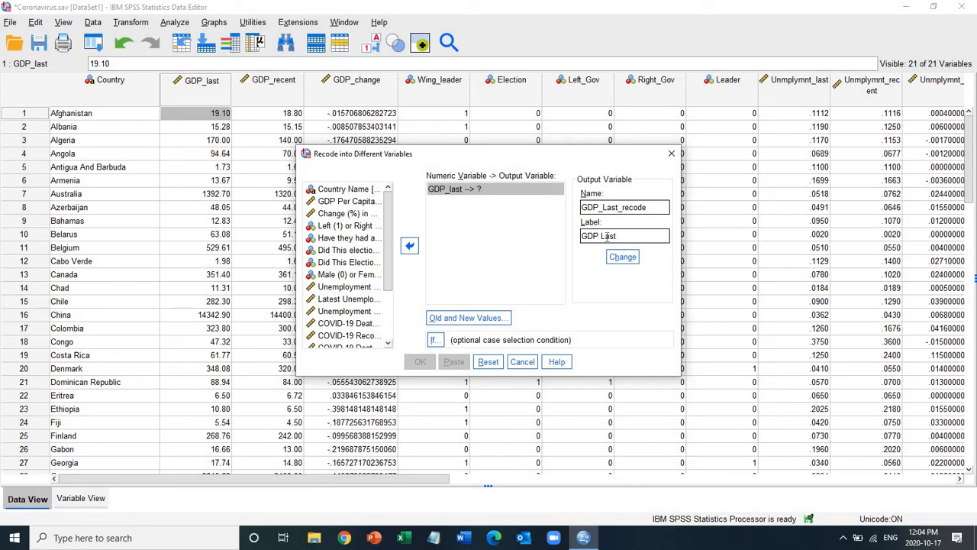
text( (USD Billions))
click(614, 237)
key(BackSpace)
key(BackSpace)
key(BackSpace)
key(BackSpace)
key(BackSpace)
click(620, 258)
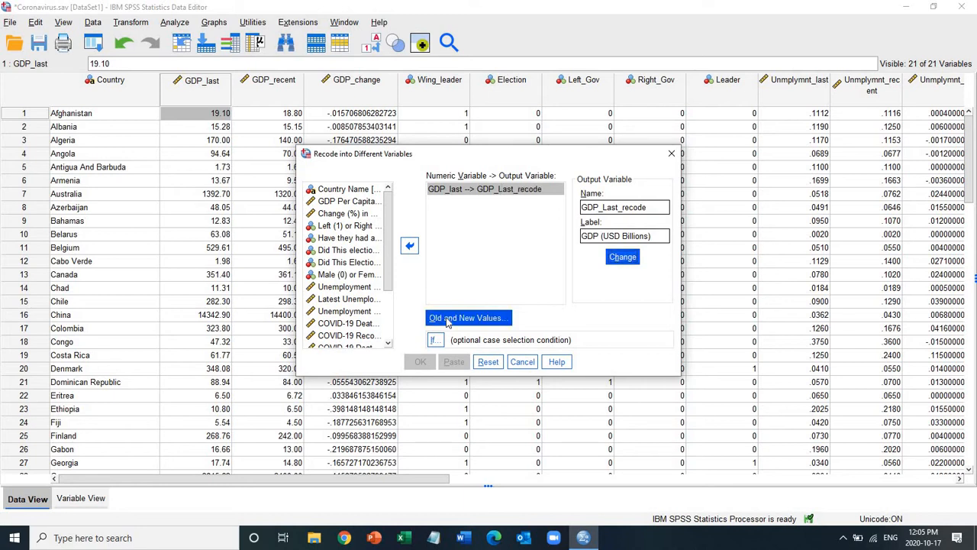
Step: Define the old and new values so that the range from lowest through 19.99 is recoded to 1
click(456, 319)
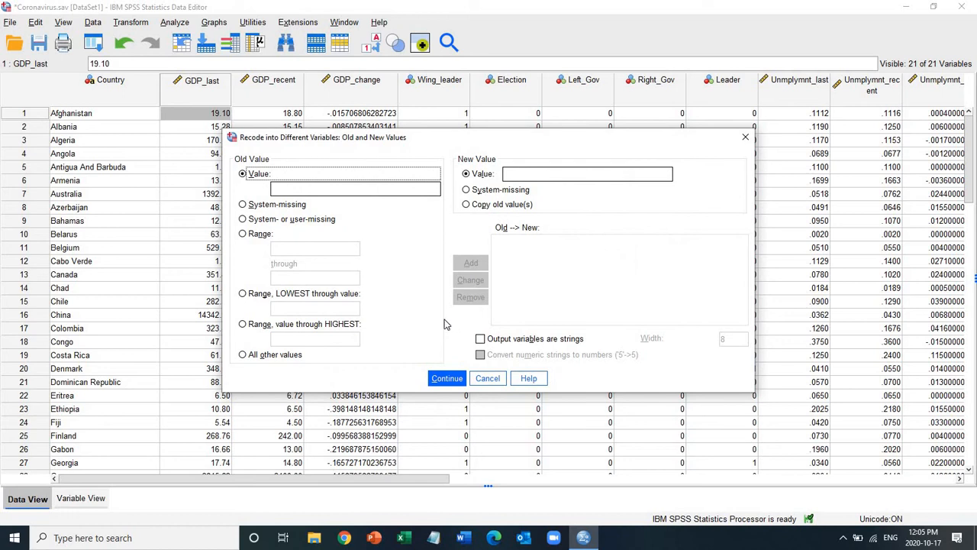
click(243, 295)
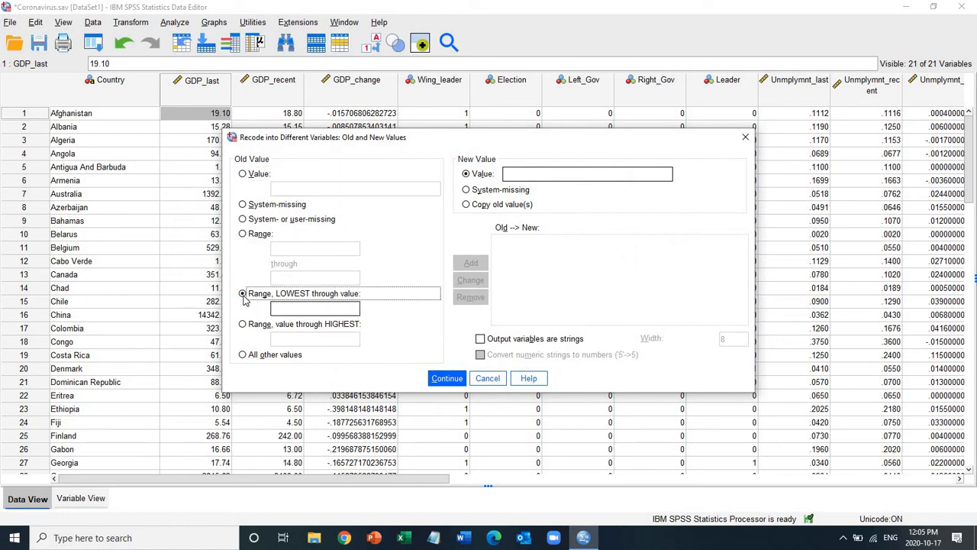
click(321, 308)
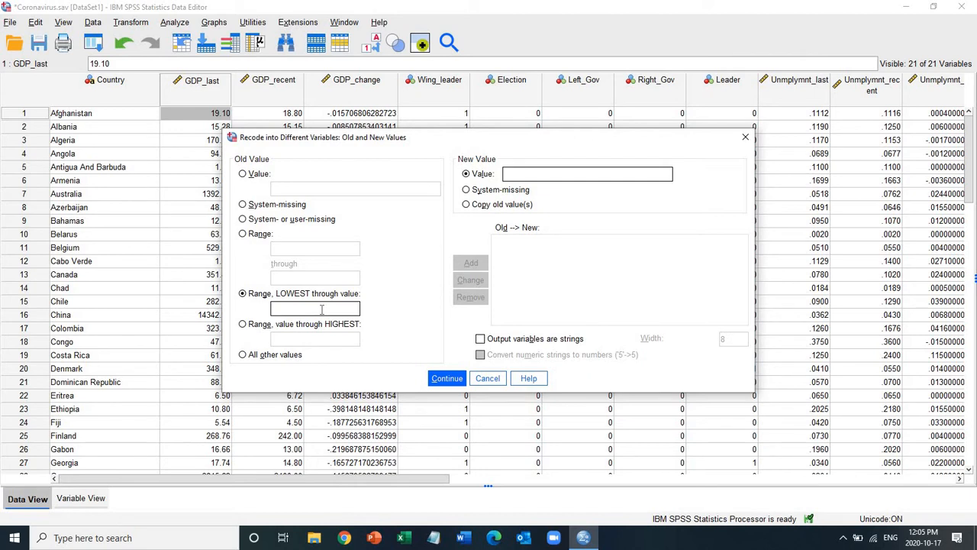
text(19.99)
click(526, 178)
text(1)
click(477, 264)
Step: Add a recoding rule that turns the range 20 through 299.99 into 2
click(243, 235)
click(313, 250)
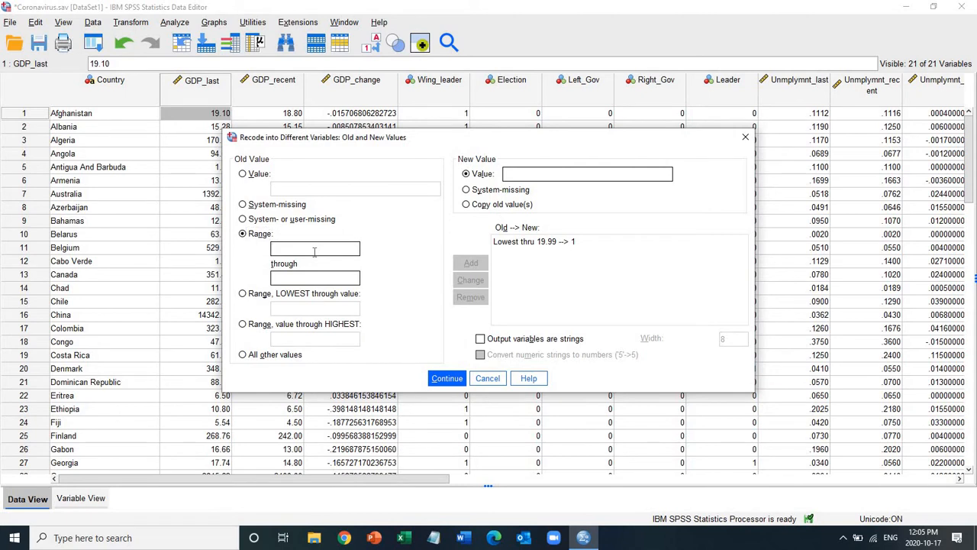
text(20)
click(291, 279)
text(299.99)
click(540, 176)
text(2)
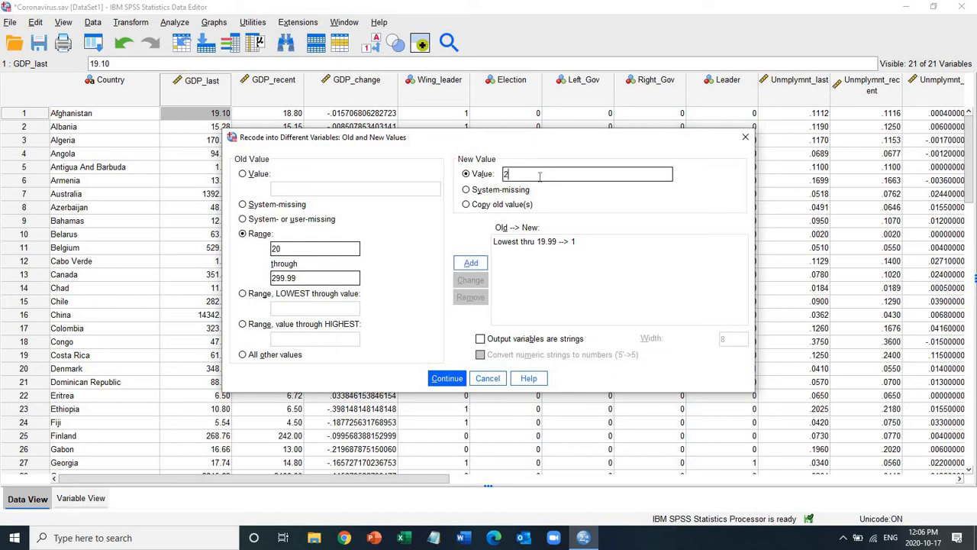
click(480, 264)
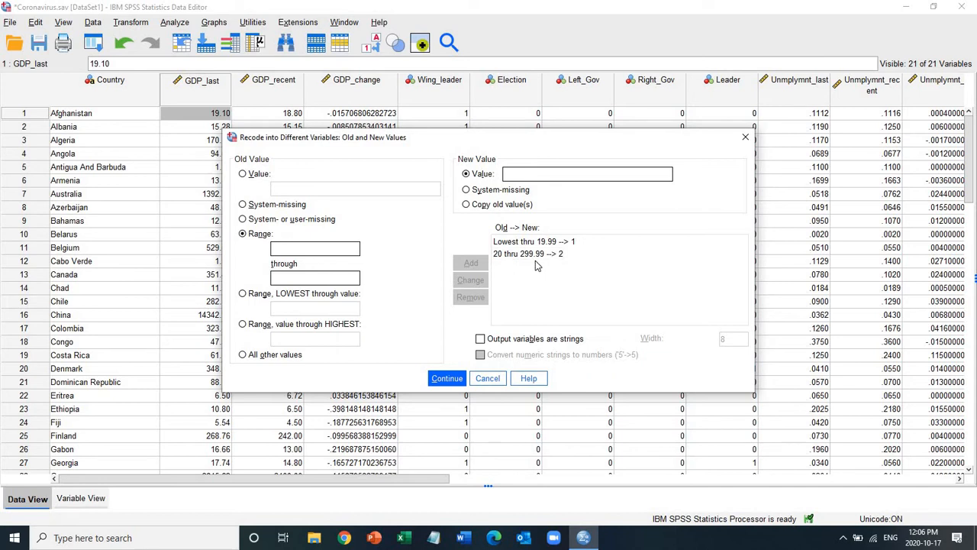
Step: Add a recoding rule that turns values from 300 through highest into 3
click(252, 326)
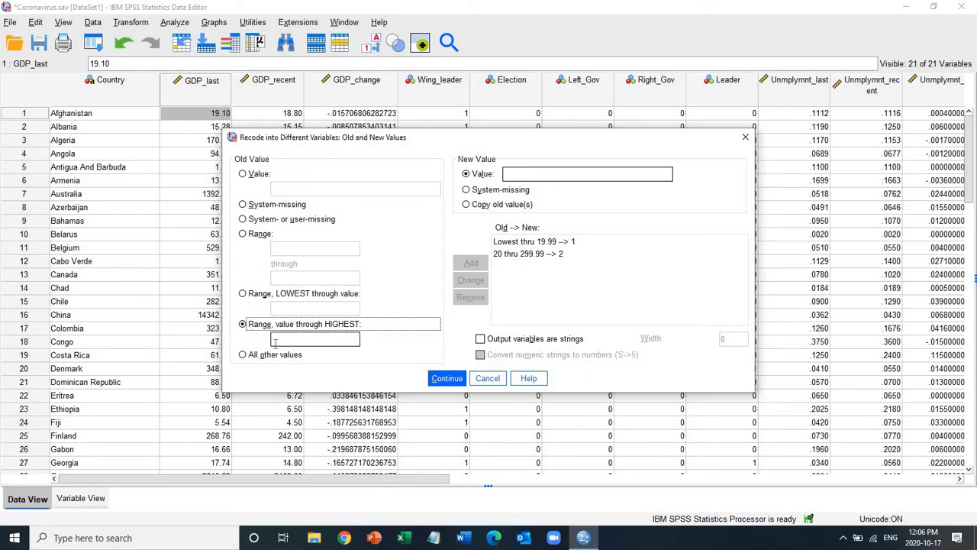
click(292, 341)
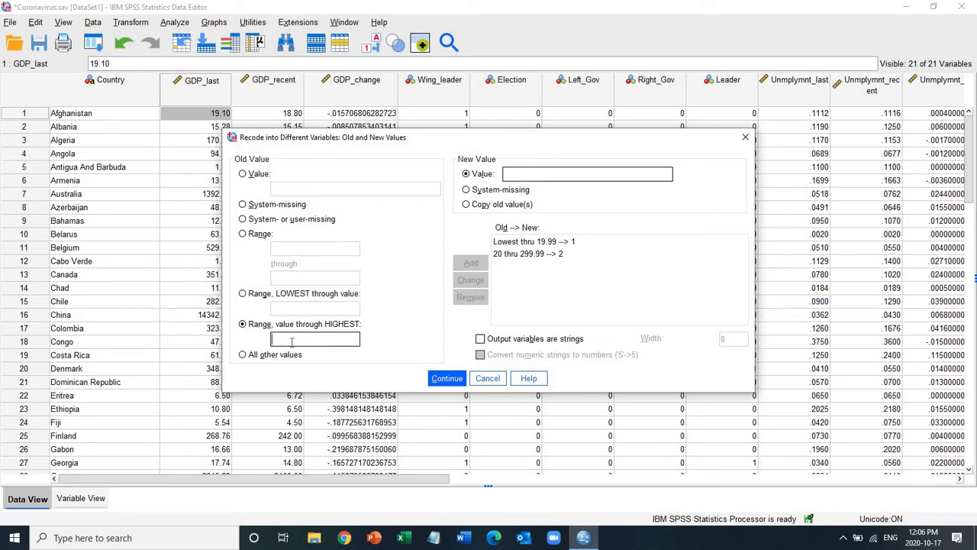
text(300)
click(547, 173)
text(3)
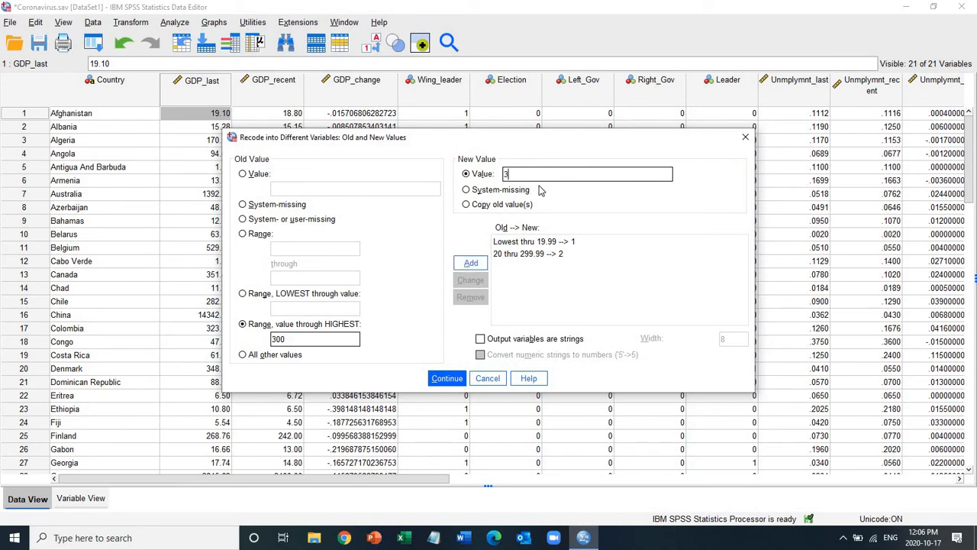
click(467, 264)
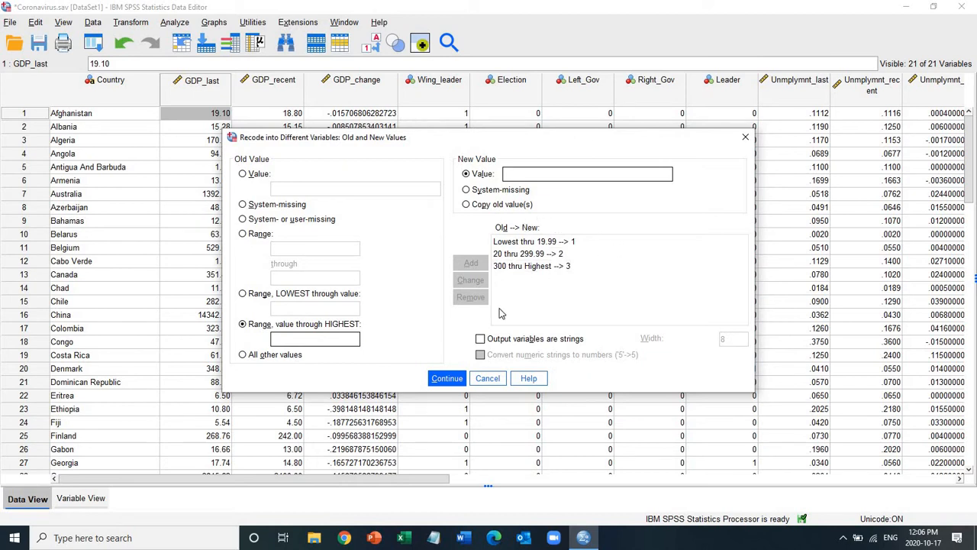
Step: Run the recode of GDP_last into GDP_Last_recode and close its output viewer without saving
click(448, 380)
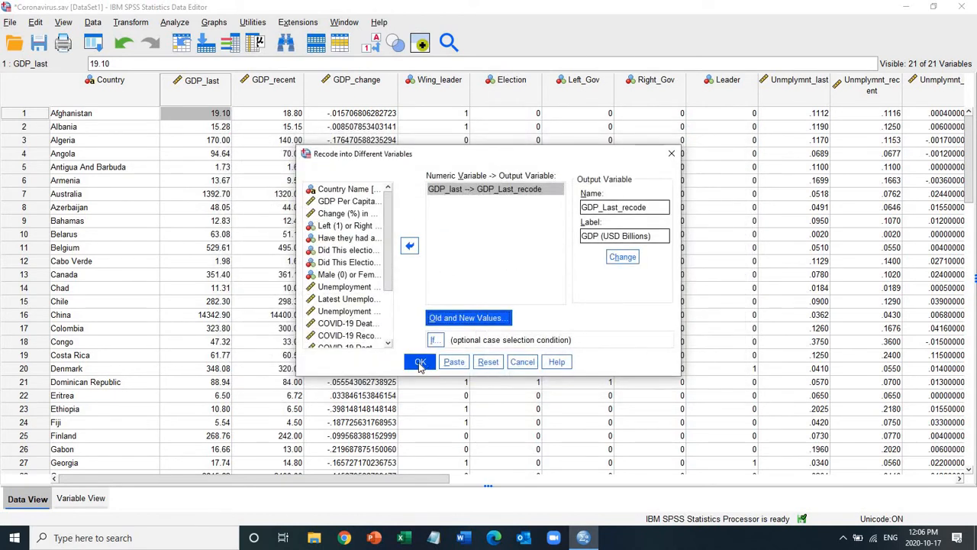
click(420, 364)
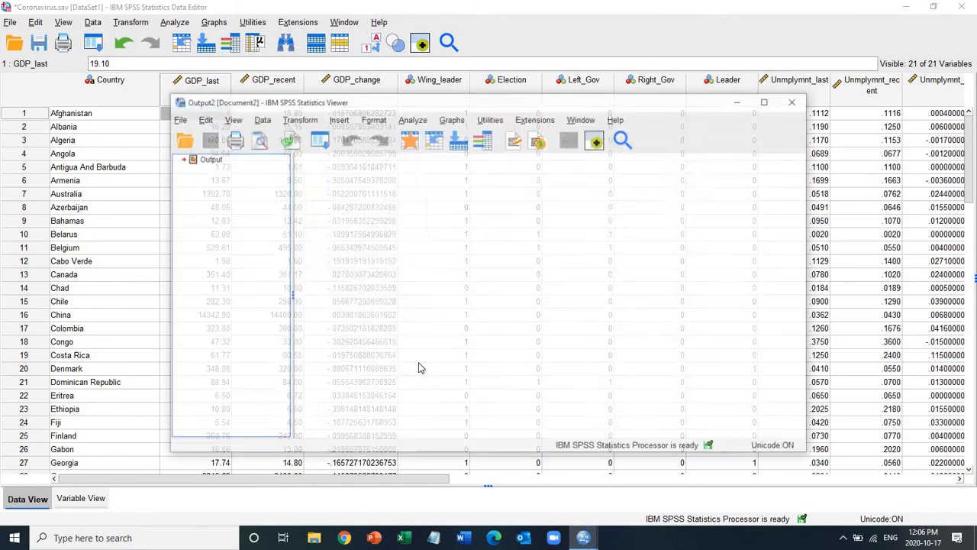
click(375, 184)
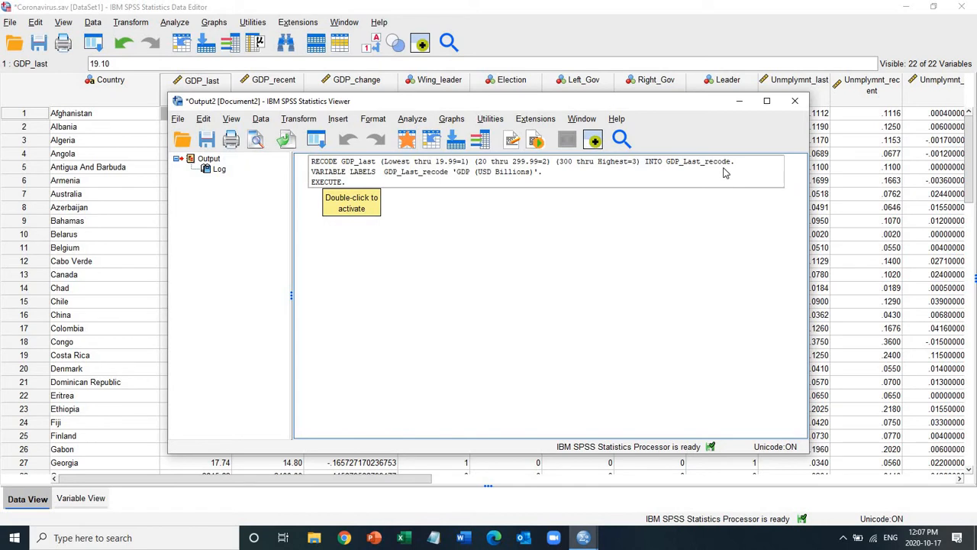
click(798, 104)
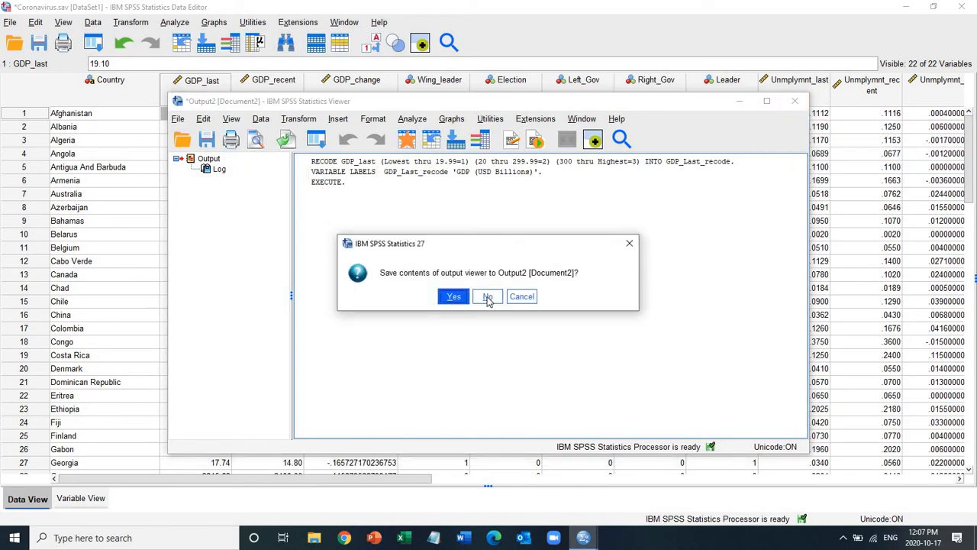
click(488, 298)
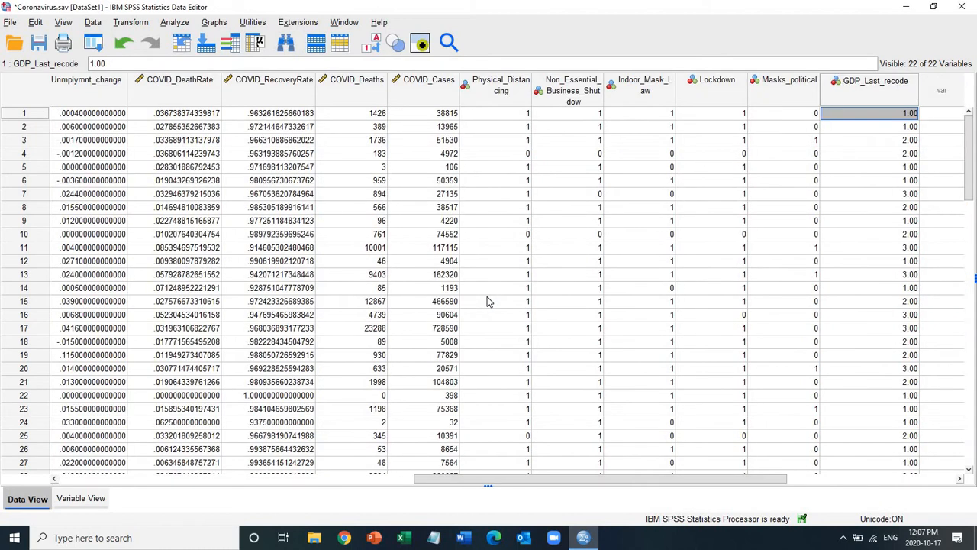
Step: Open the variable definition of the new GDP_Last_recode column from the data grid and set its decimals to 0
key(Right)
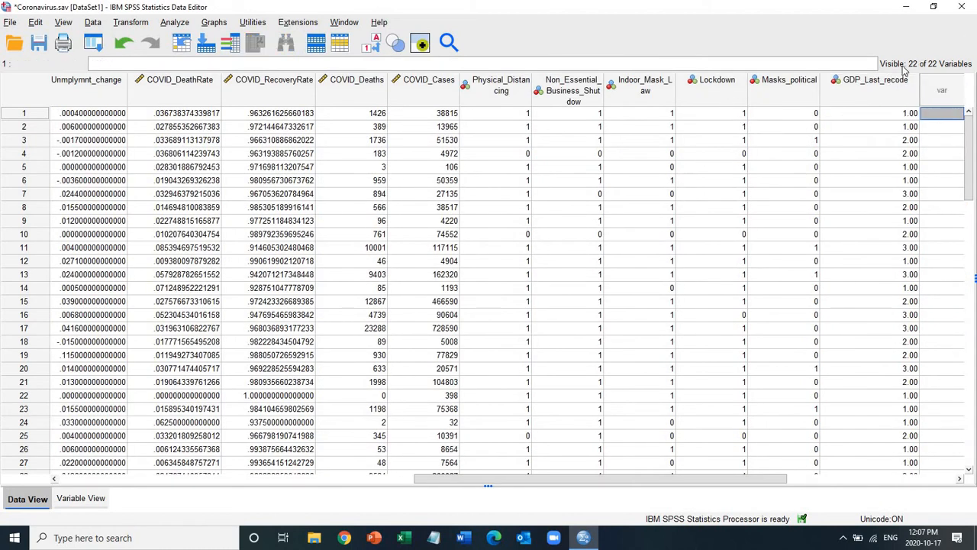
mouse_move(879, 89)
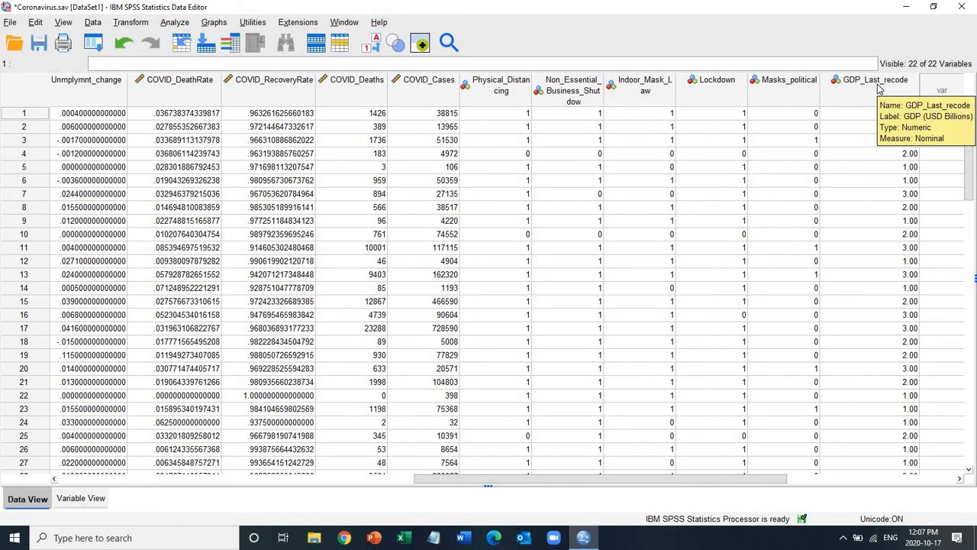
scroll(879, 89, right, 2)
click(796, 96)
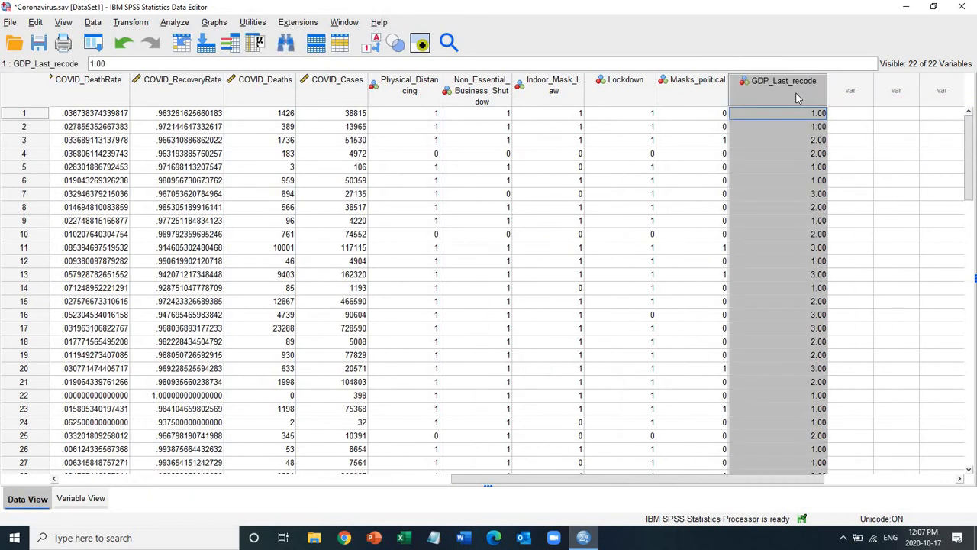
double_click(796, 96)
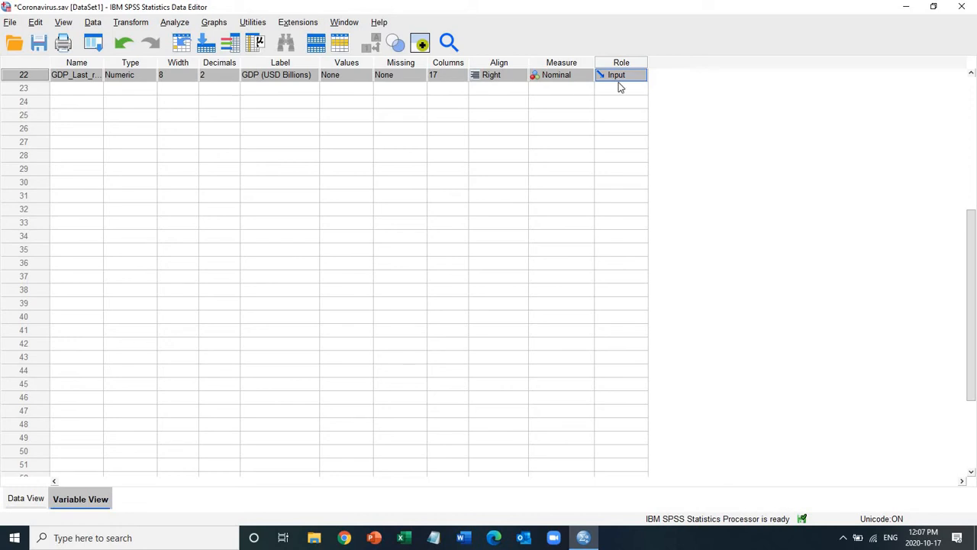
click(233, 76)
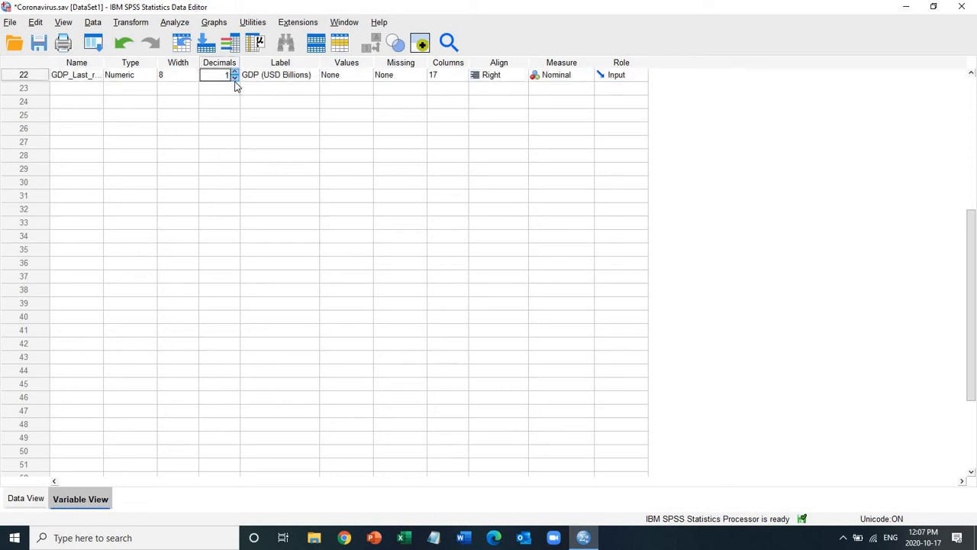
click(235, 85)
click(234, 86)
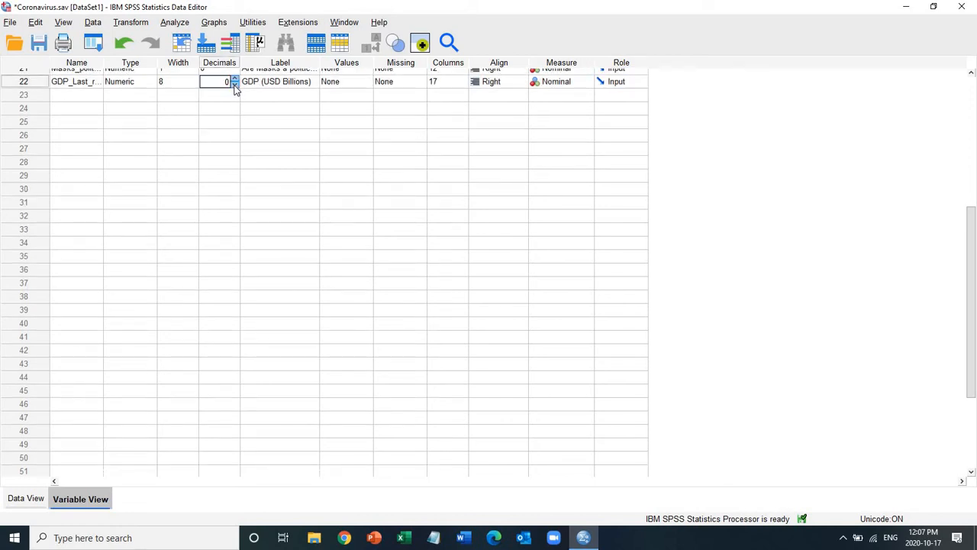
Step: Set the measurement level of the GDP_Last_recode variable to Ordinal
click(21, 82)
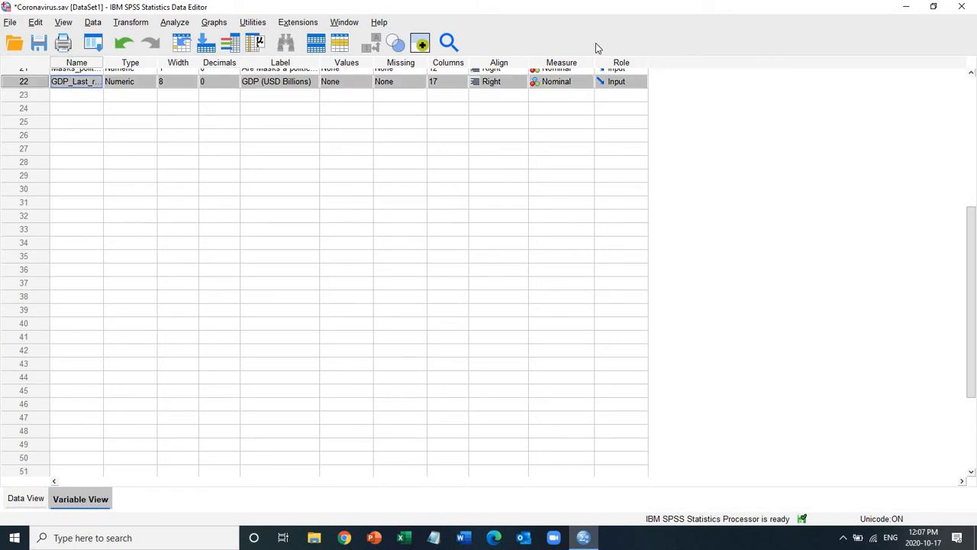
click(971, 73)
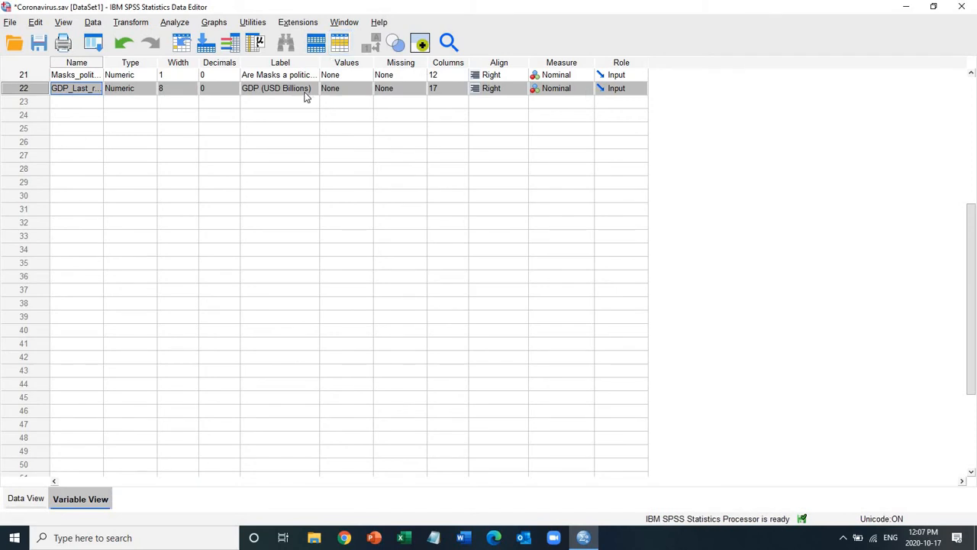
click(586, 89)
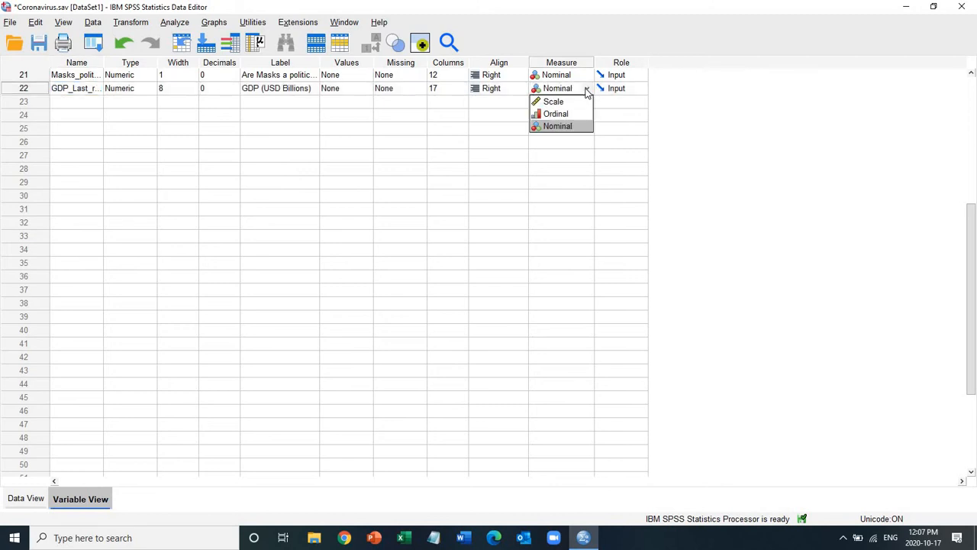
click(569, 114)
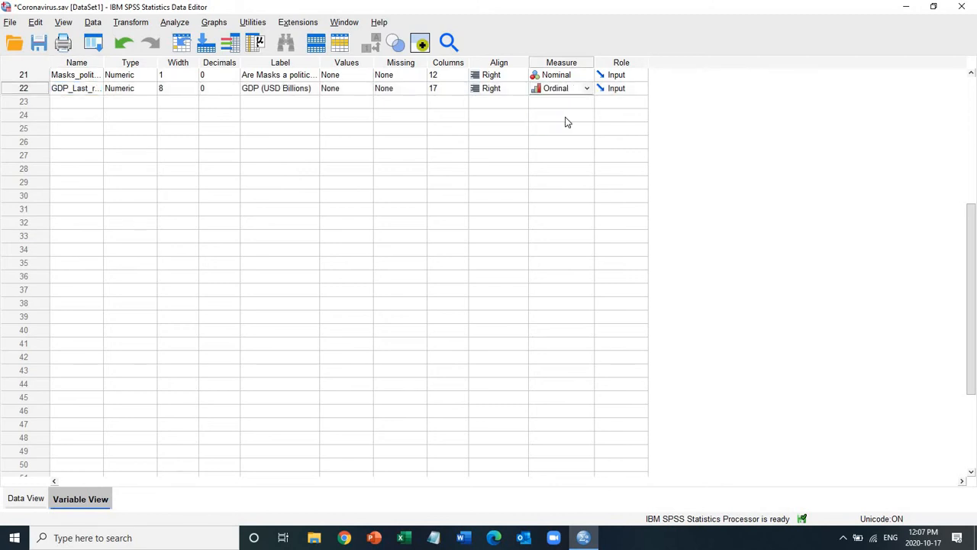
Step: Open the value labels of GDP_Last_recode and add the label "< $20 US Billion" for value 1
click(365, 92)
click(366, 91)
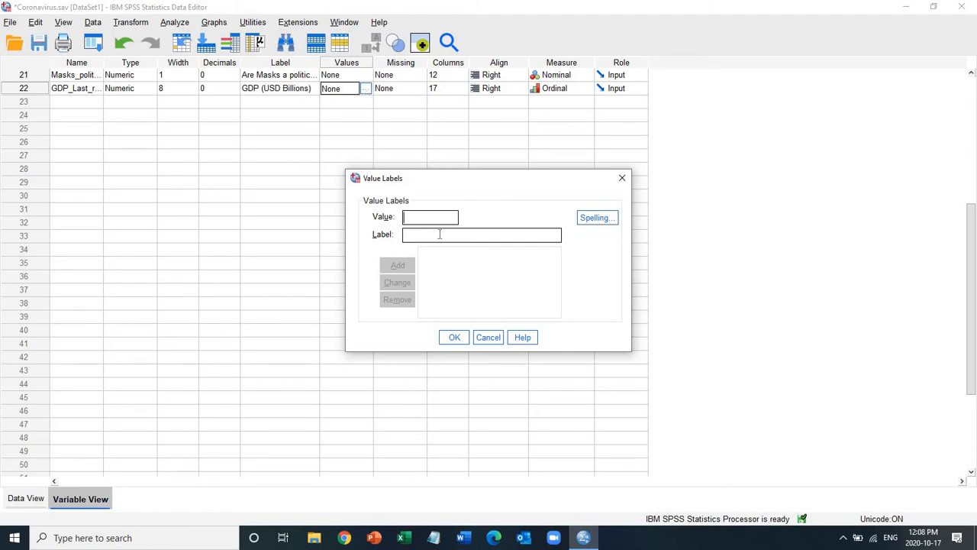
text(1)
click(433, 237)
text(< 20)
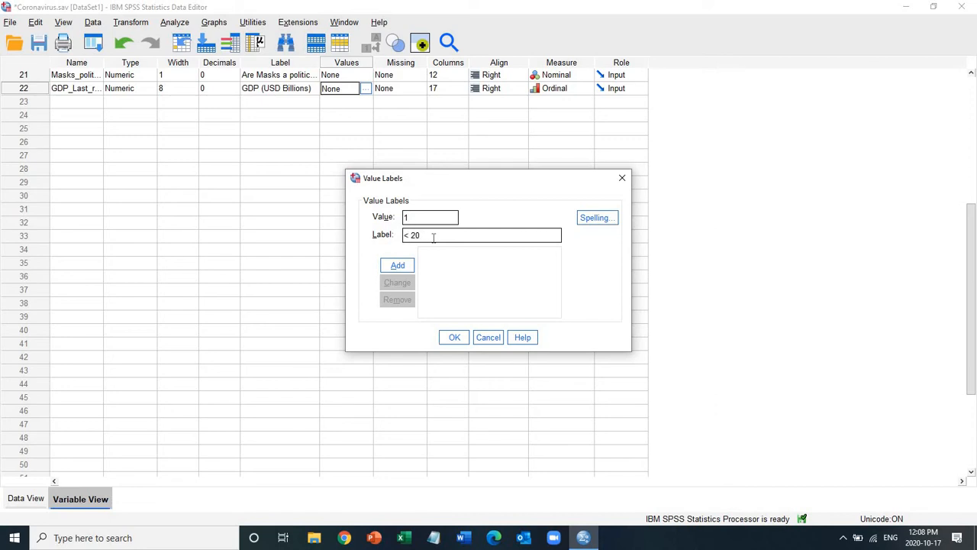
text( usd)
key(BackSpace)
key(BackSpace)
key(BackSpace)
text(#)
key(BackSpace)
text(@)
key(BackSpace)
text($20 b)
key(BackSpace)
text(B)
text(ill)
text(ion)
text(US)
click(391, 265)
Step: Add the label "$20 < $300 US Billion" for value 2 of GDP_Last_recode
text(2)
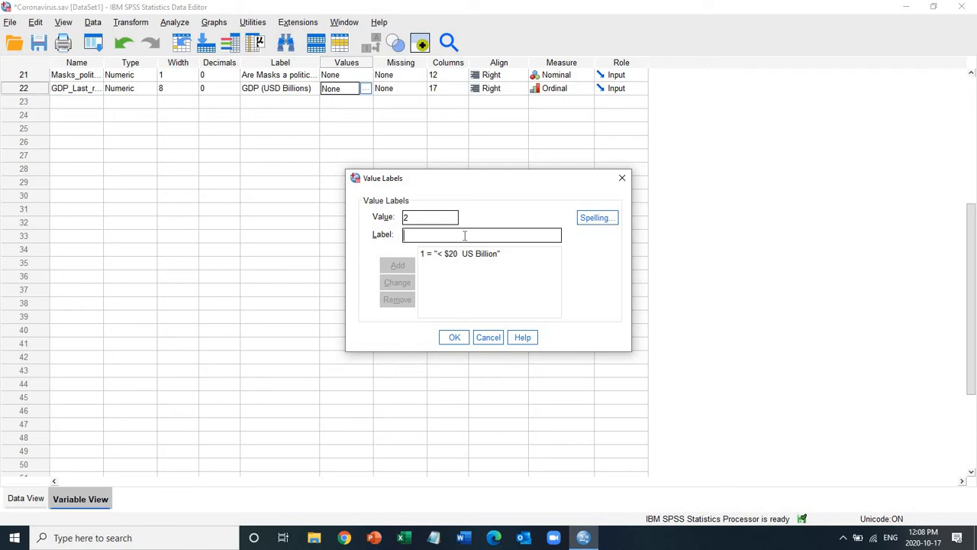
text(20)
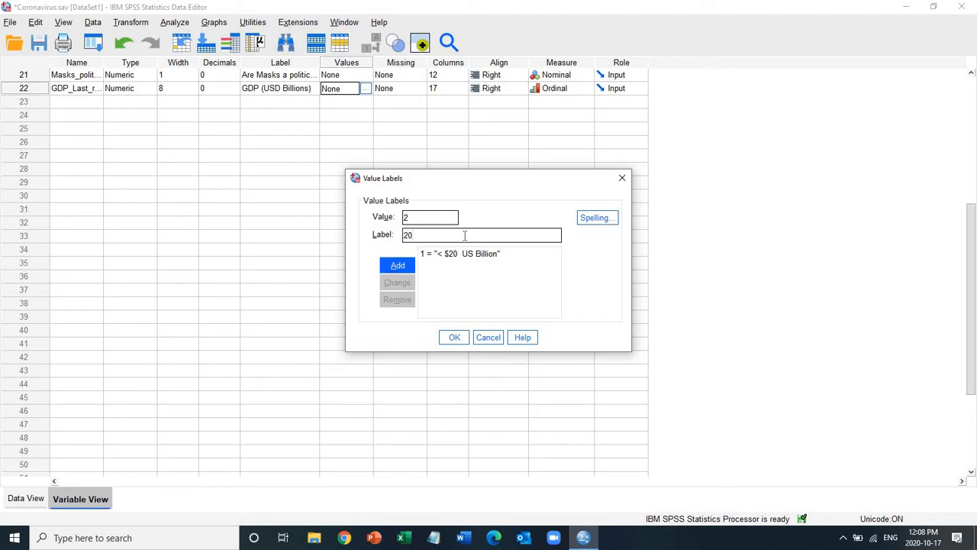
text($)
text(< $300)
text(US Billion)
click(397, 265)
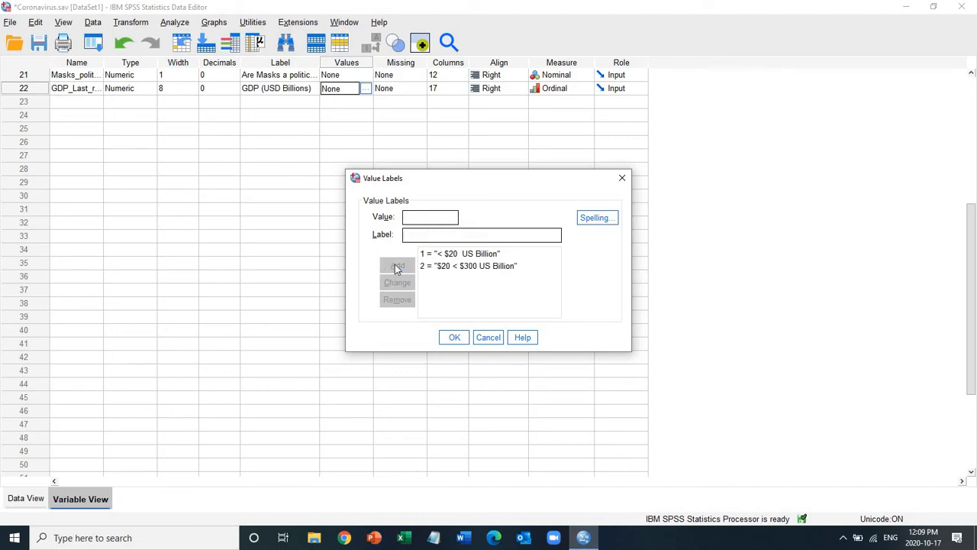
Step: Add the label "$300 + US Billion" for value 3 and apply the value labels to GDP_Last_recode
text(3)
text($300)
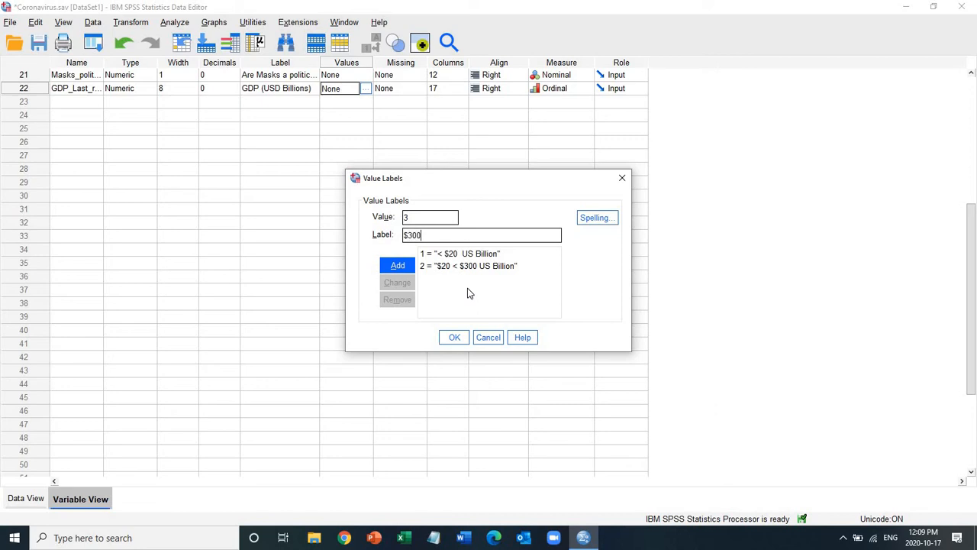
text( + US Billion)
click(398, 266)
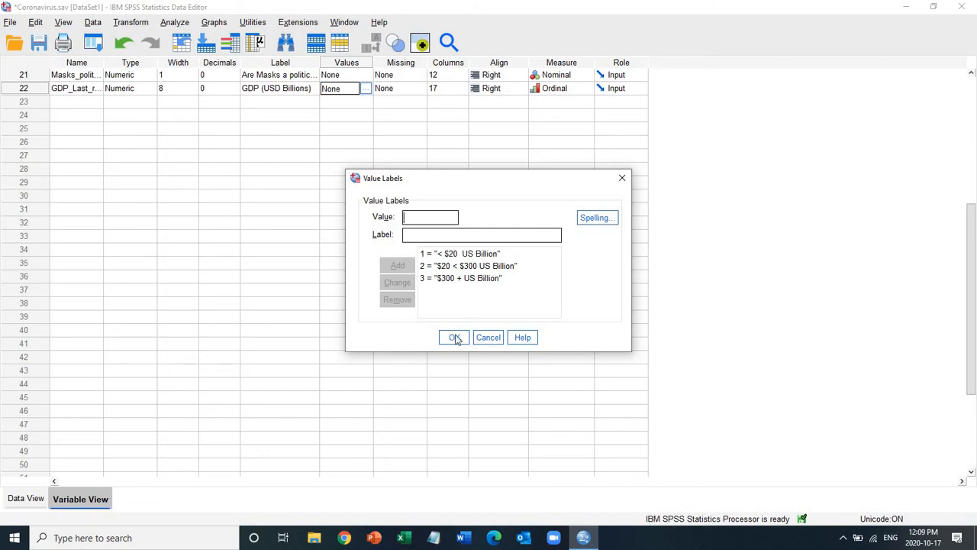
click(455, 338)
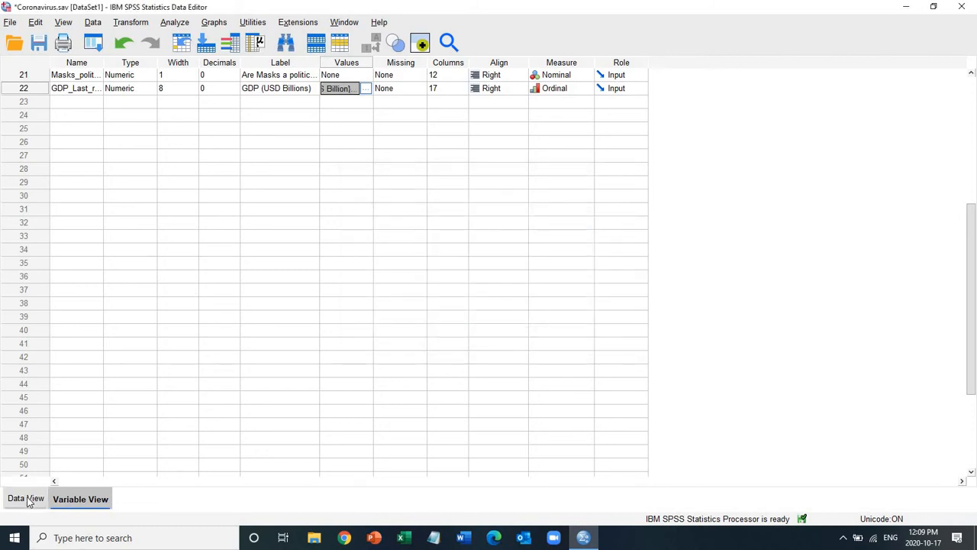
Step: Return to the data grid and display value labels instead of numeric codes
click(27, 498)
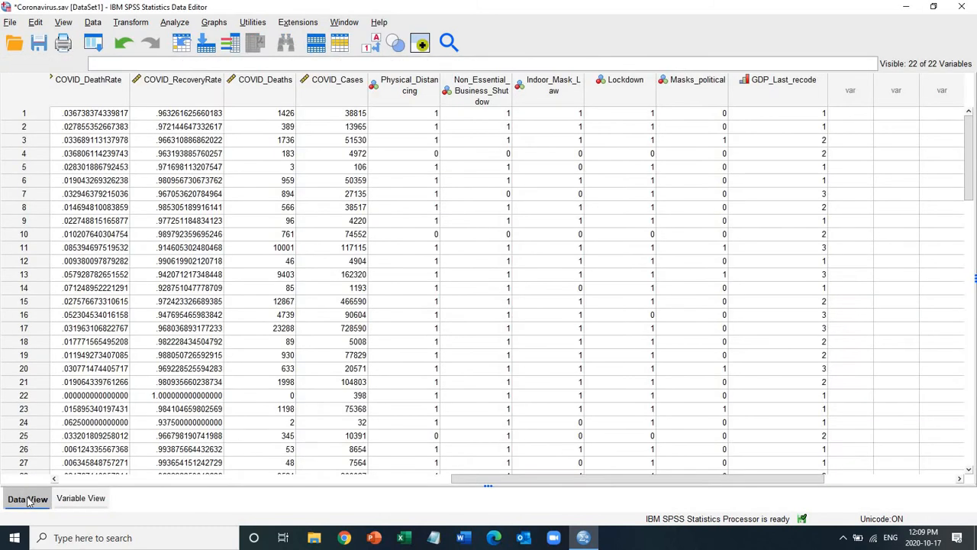
click(377, 47)
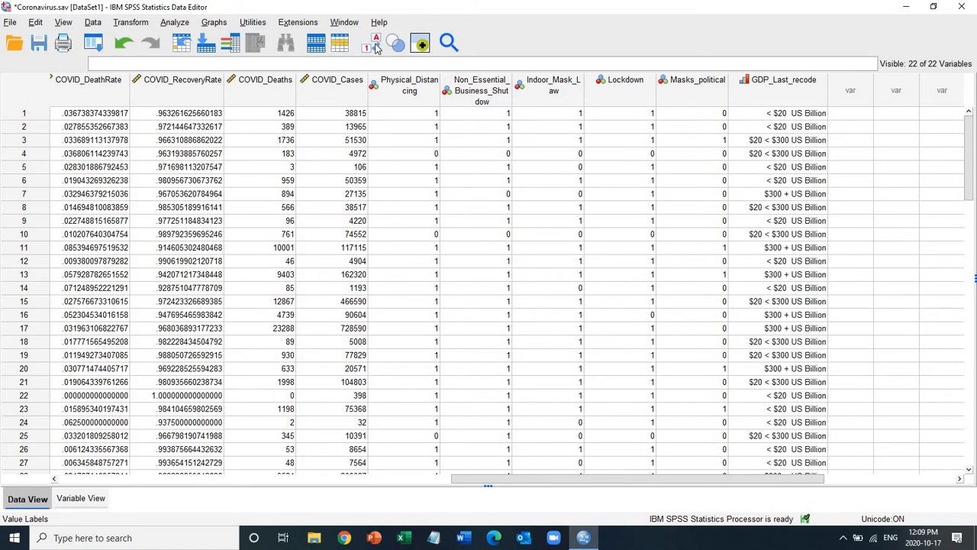
click(376, 47)
click(376, 47)
Step: Examine the original GDP_last column and the labelled categories in GDP_Last_recode down to the last case
key(ctrl+Home)
click(211, 90)
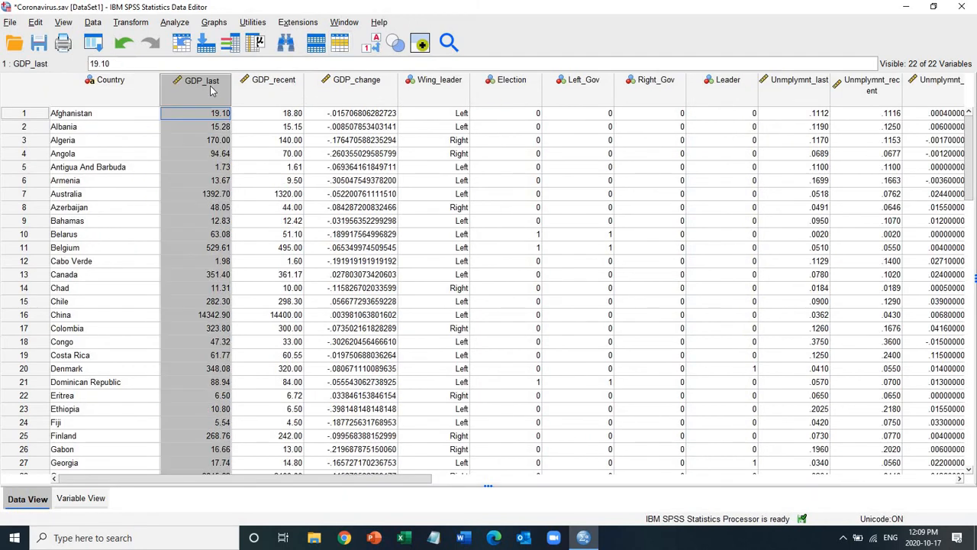
key(ctrl+Right)
key(Right)
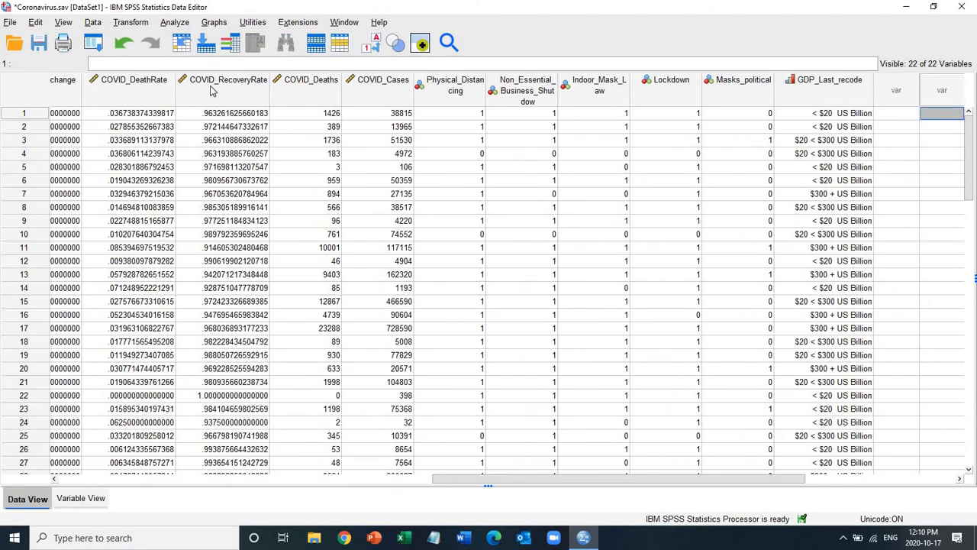
key(Left)
key(Down)
key(Down)
key(ctrl+Down)
key(Down)
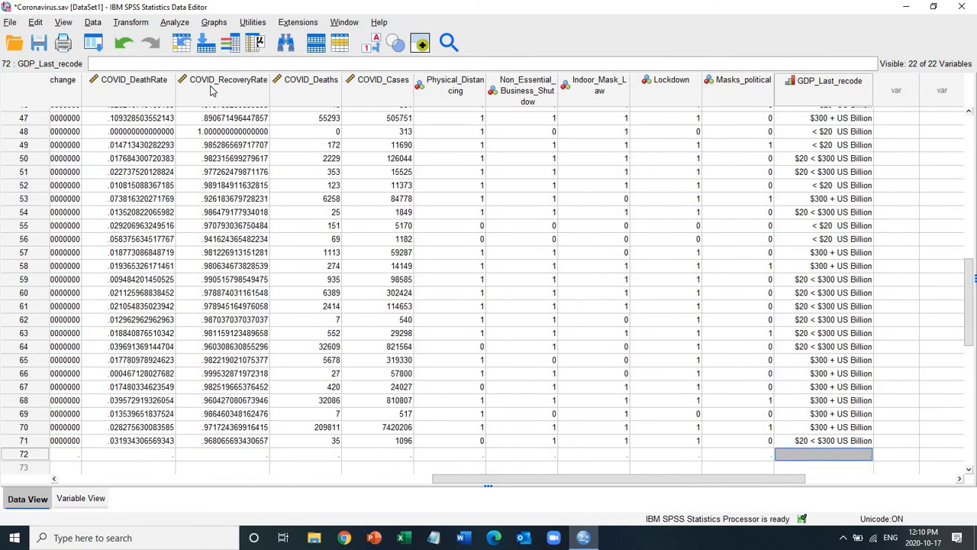
key(ctrl+Up)
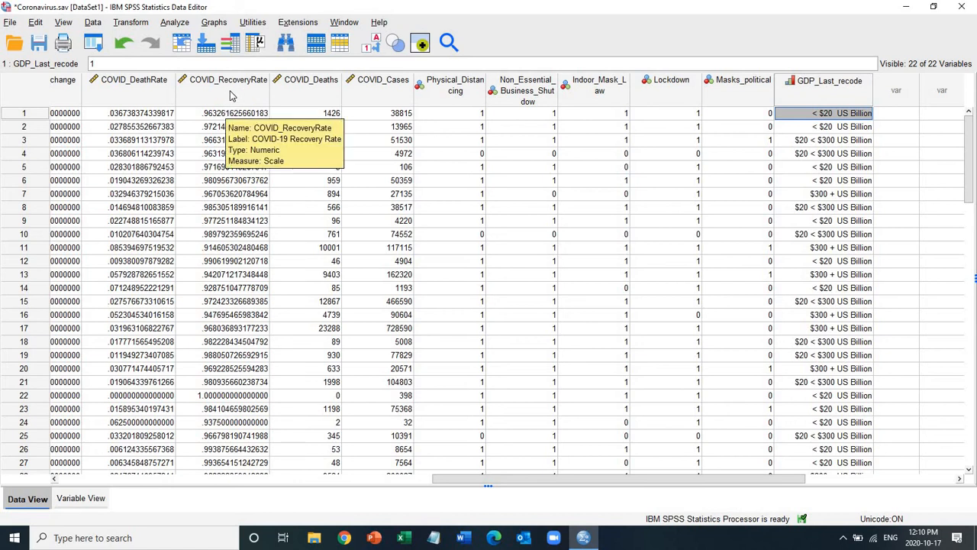
Step: Start a One-Way ANOVA, clear its previous settings and assign GDP (USD Billions) [GDP_Last_recode] as the factor
click(175, 23)
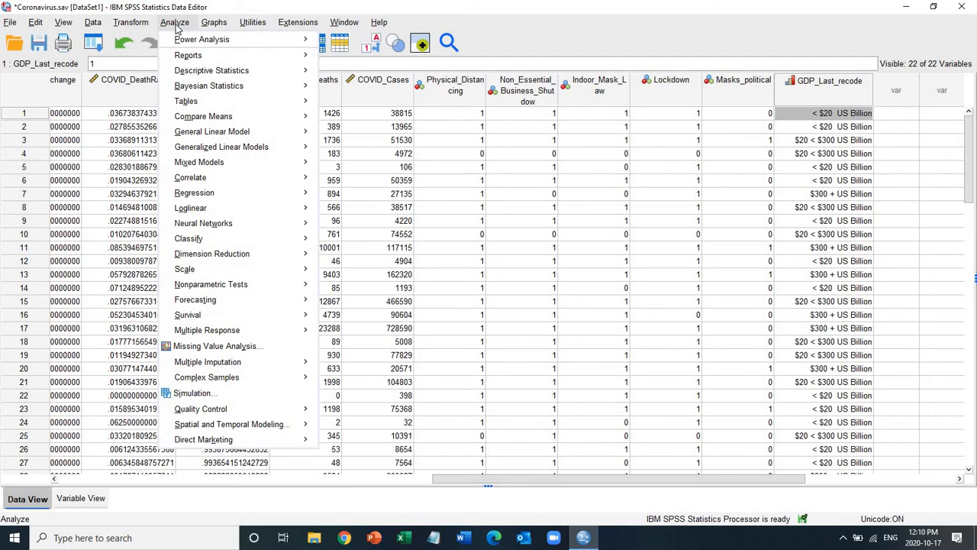
mouse_move(249, 118)
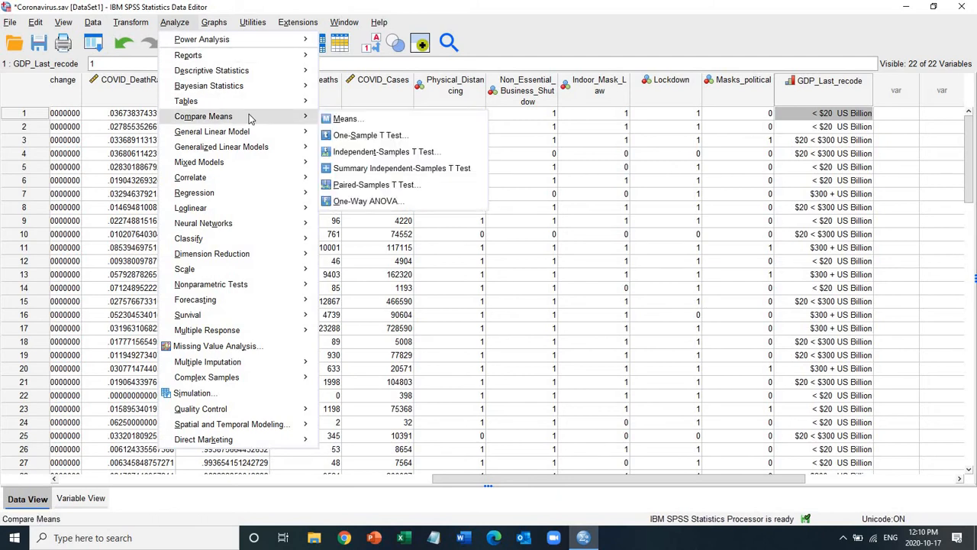
click(343, 202)
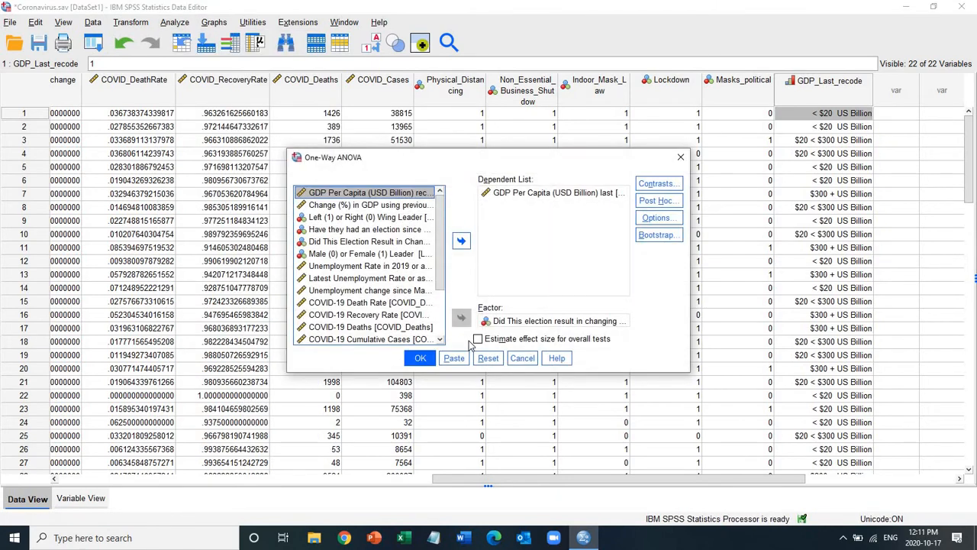
click(492, 358)
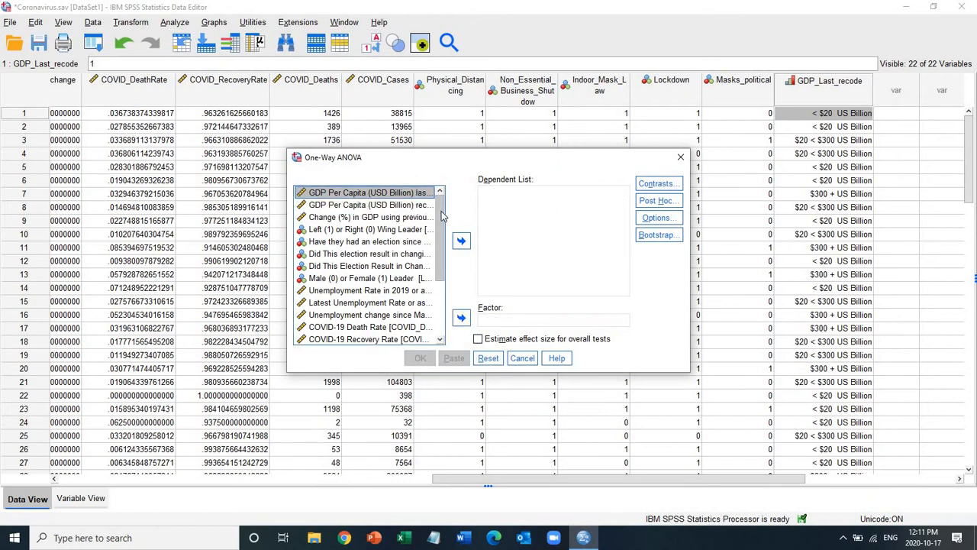
scroll(441, 217, down, 3)
click(435, 338)
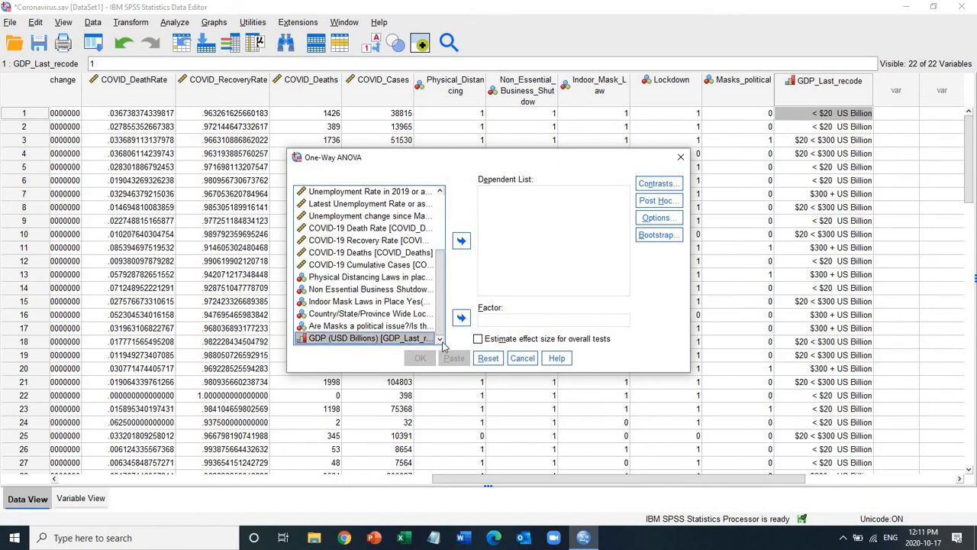
click(461, 320)
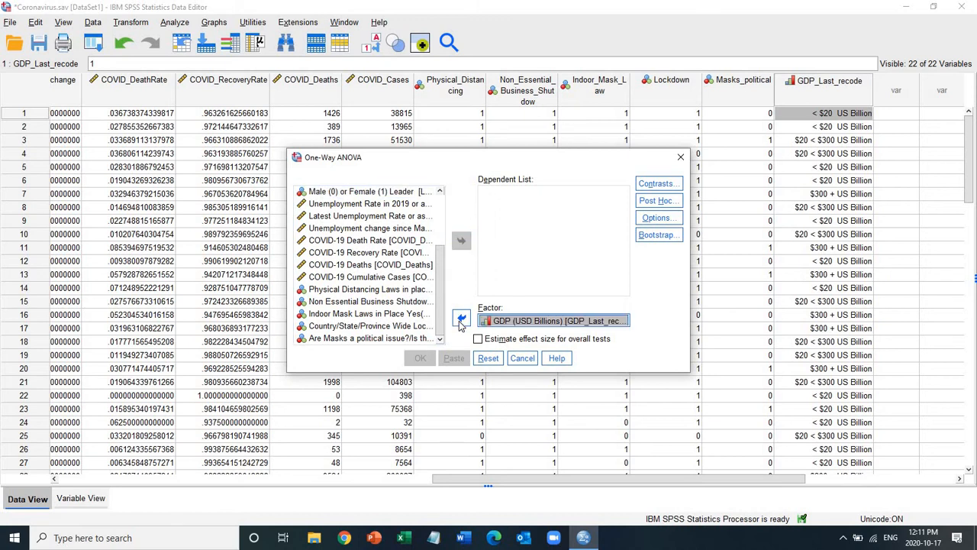
Step: Show variable names in the ANOVA variable list and add COVID_DeathRate and COVID_RecoveryRate as dependent variables
right_click(351, 306)
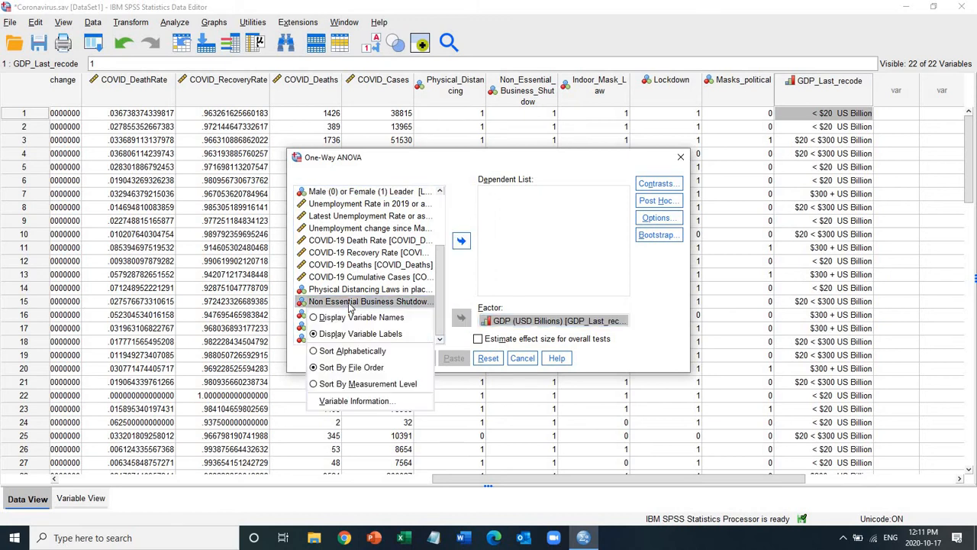
click(354, 321)
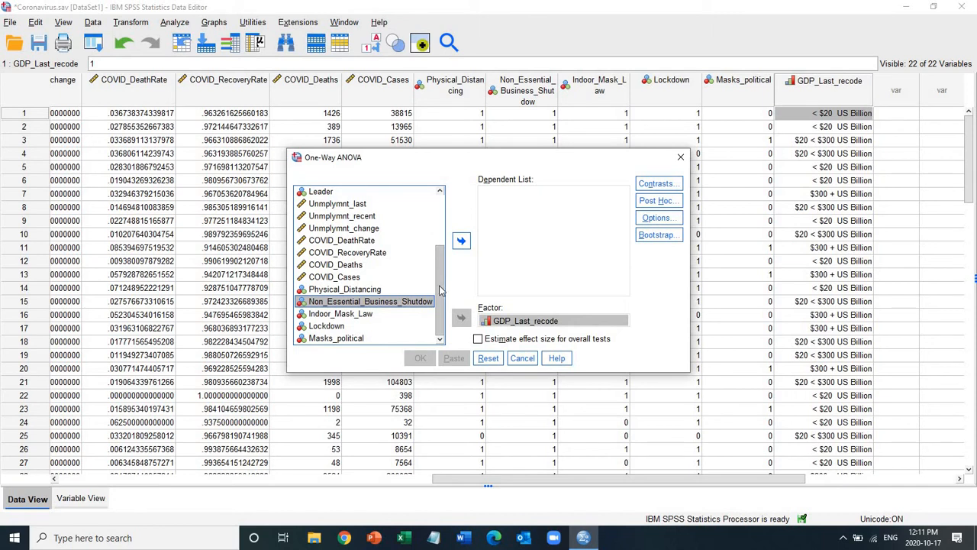
click(371, 257)
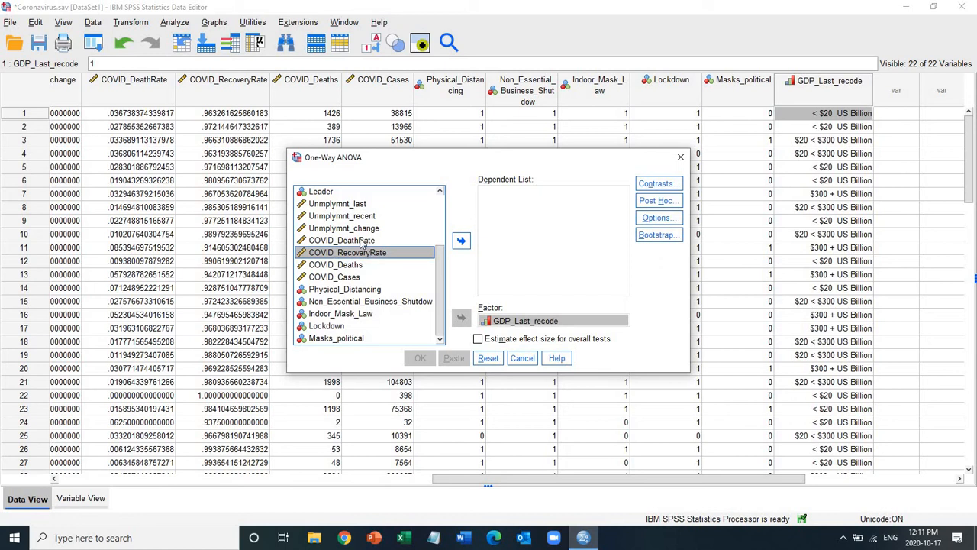
click(362, 241)
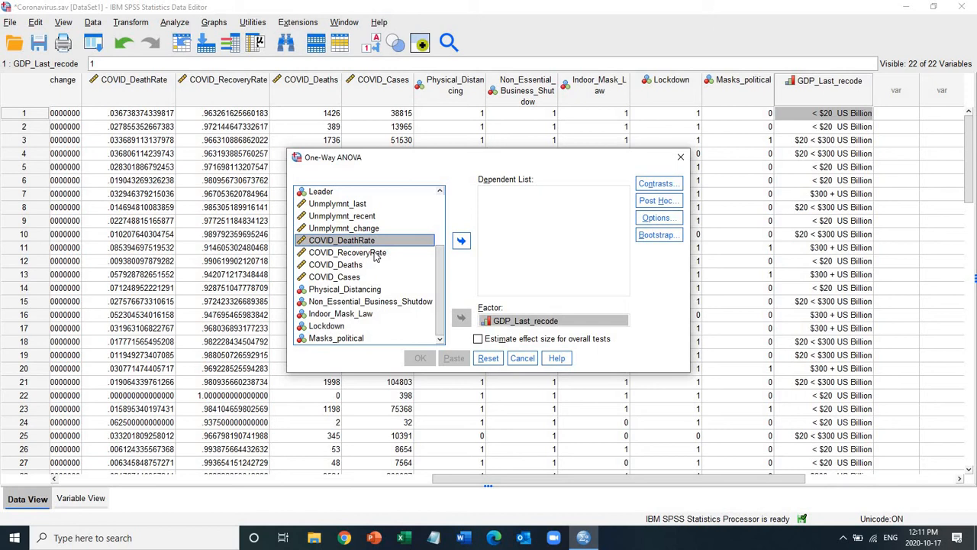
shift+click(375, 257)
click(462, 241)
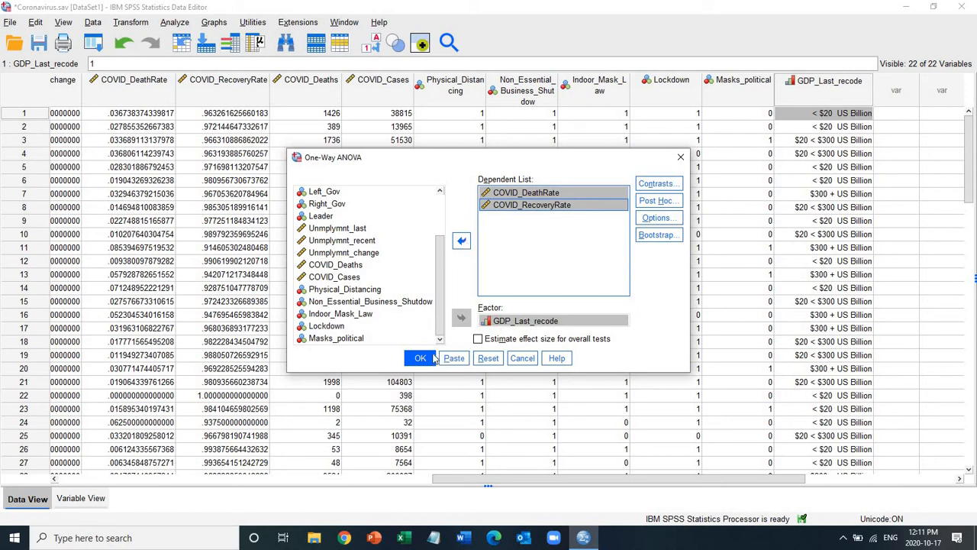
Step: Run the one-way ANOVA and maximize the output viewer to inspect the ANOVA table
click(422, 360)
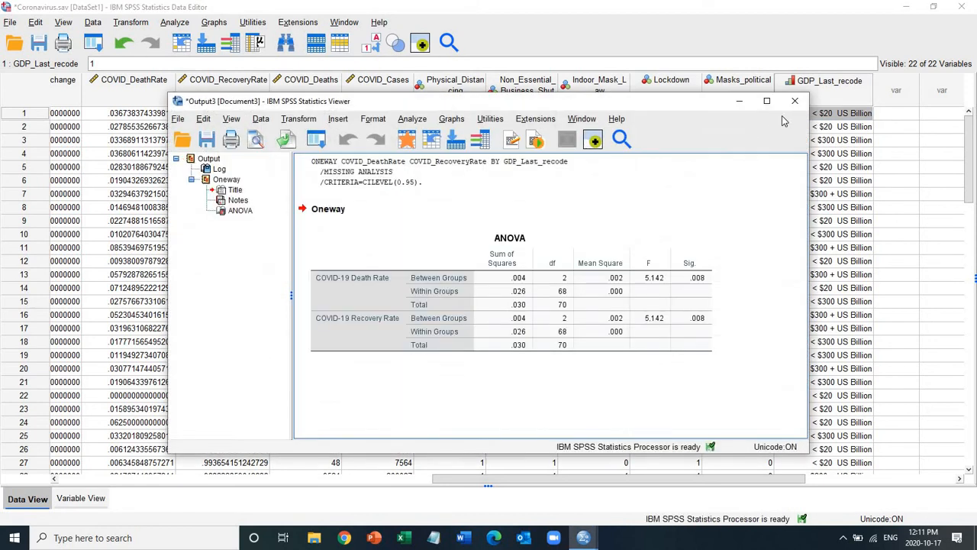
click(768, 102)
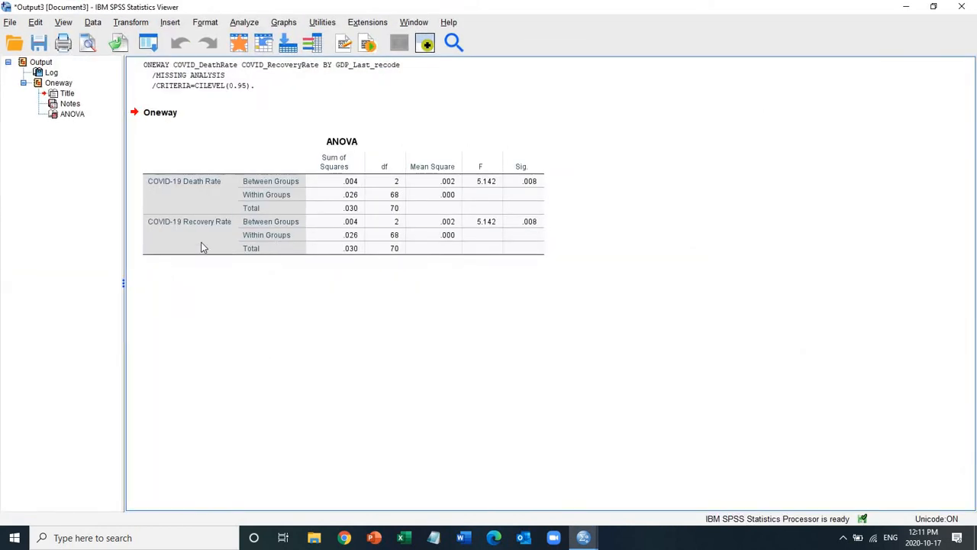
click(491, 229)
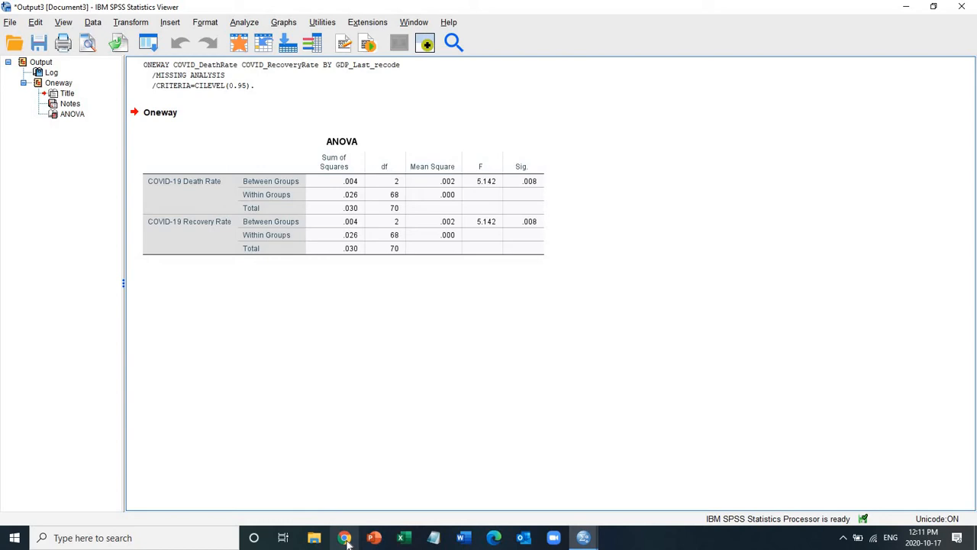
Step: Check the first case's COVID_DeathRate value in the Coronavirus data against the recovery rate, and return to the ANOVA output
mouse_move(585, 539)
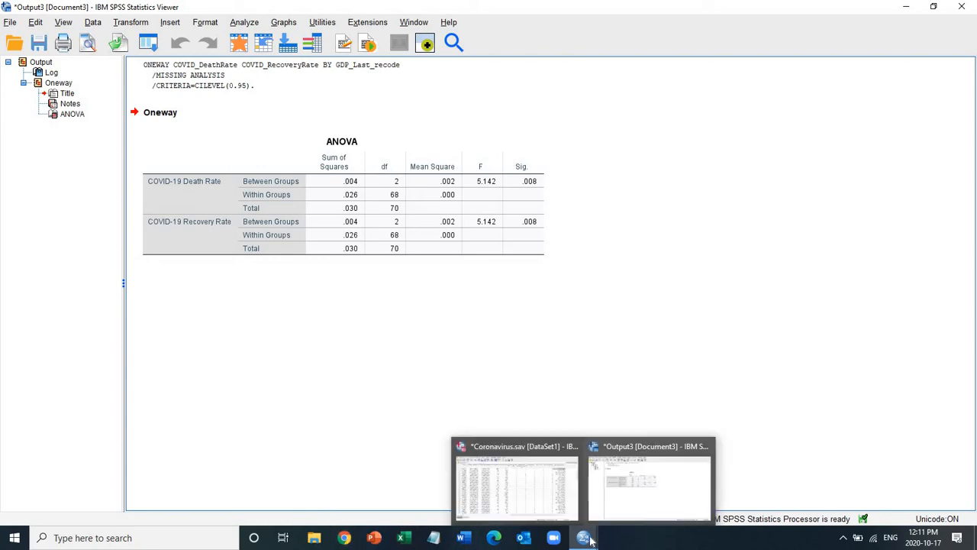
click(545, 501)
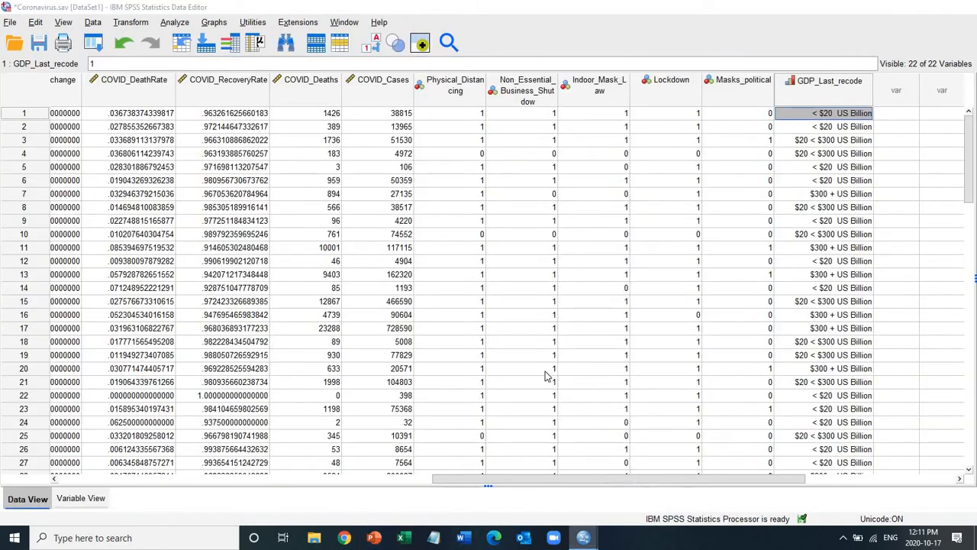
click(142, 117)
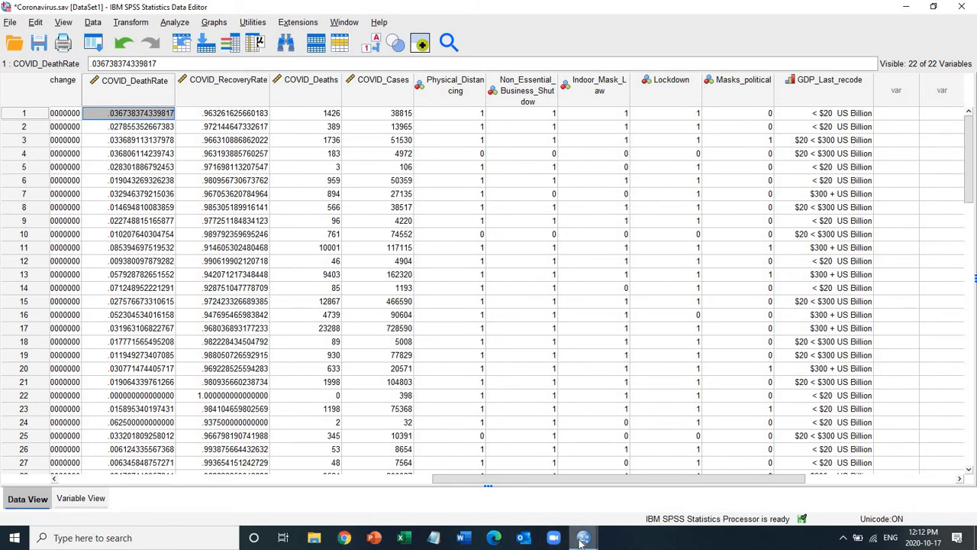
mouse_move(582, 539)
click(642, 509)
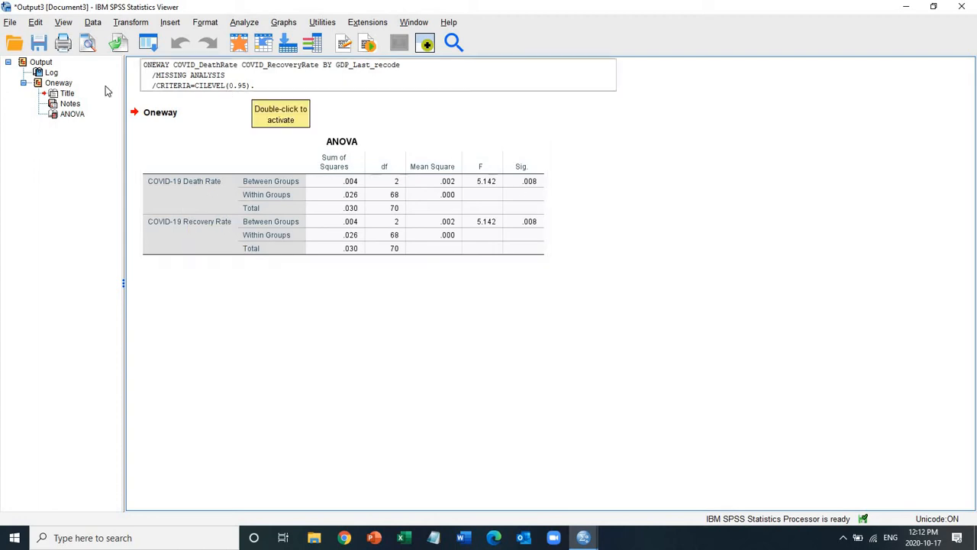
Step: Delete all existing output and remove COVID_DeathRate from the One-Way ANOVA's dependent variables, leaving COVID_RecoveryRate
click(45, 64)
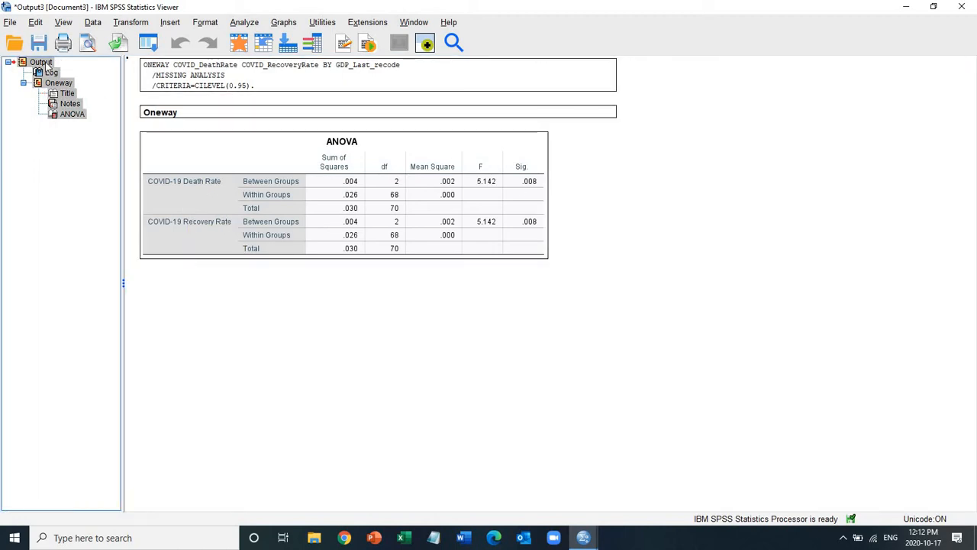
key(Delete)
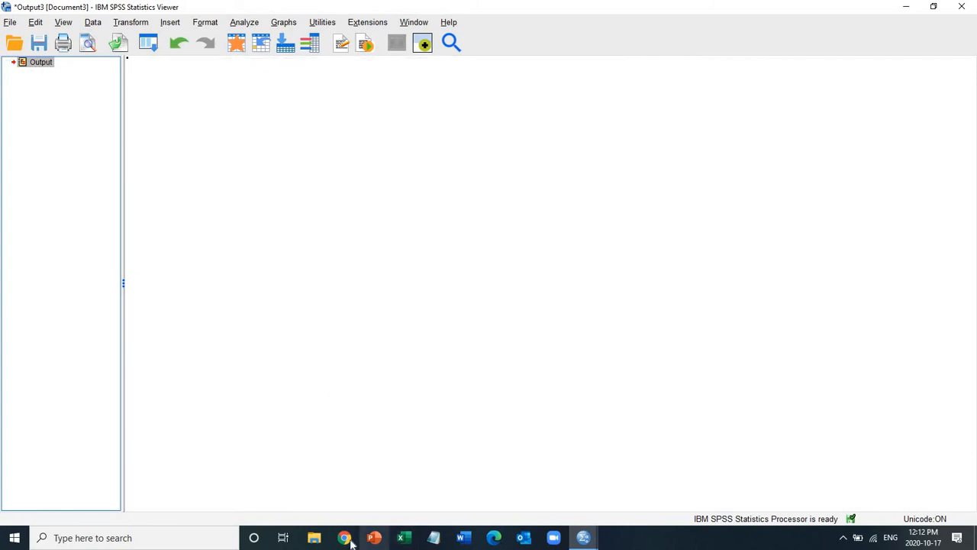
click(244, 24)
mouse_move(356, 118)
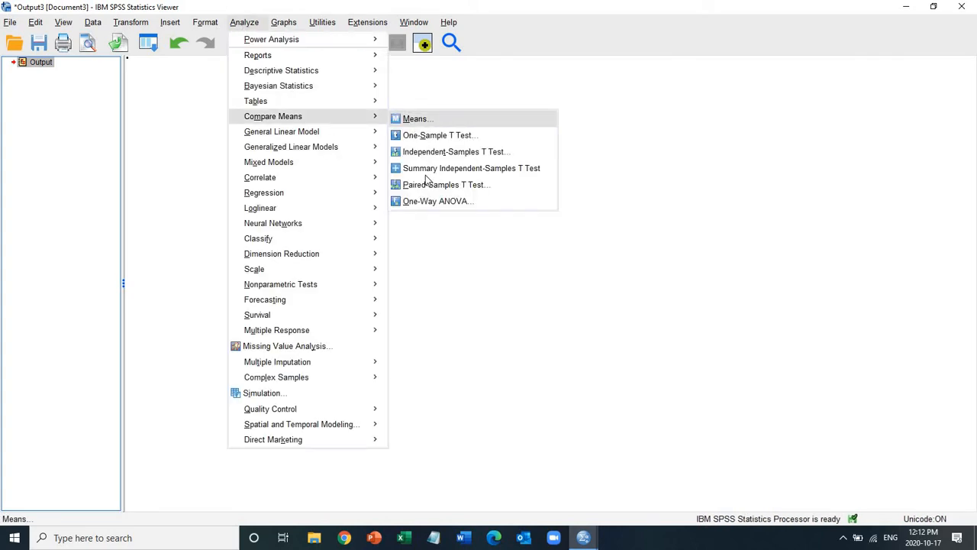
click(419, 202)
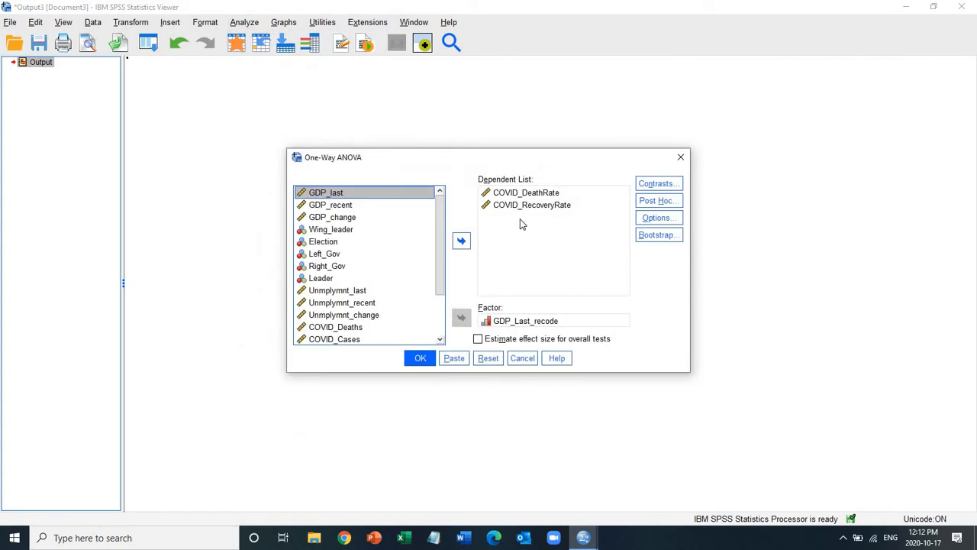
click(519, 197)
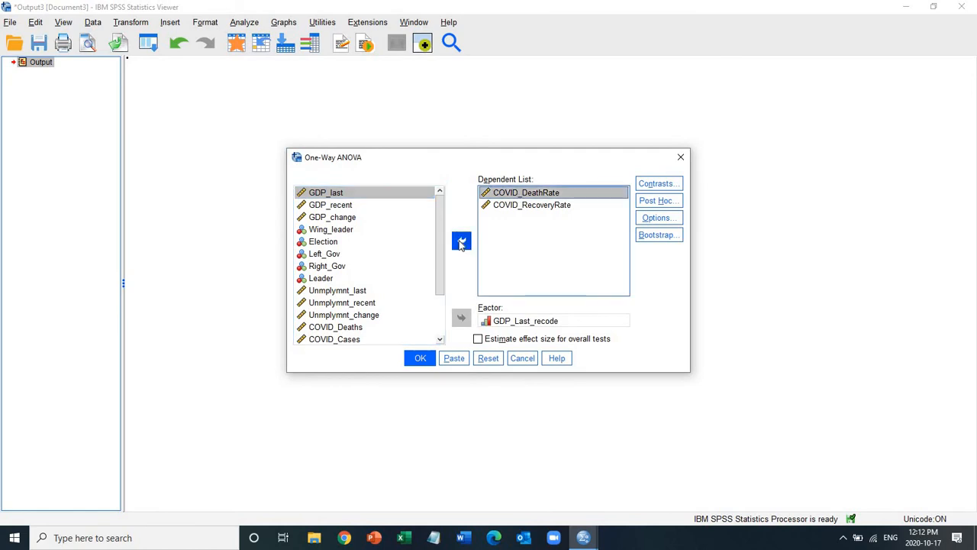
double_click(527, 194)
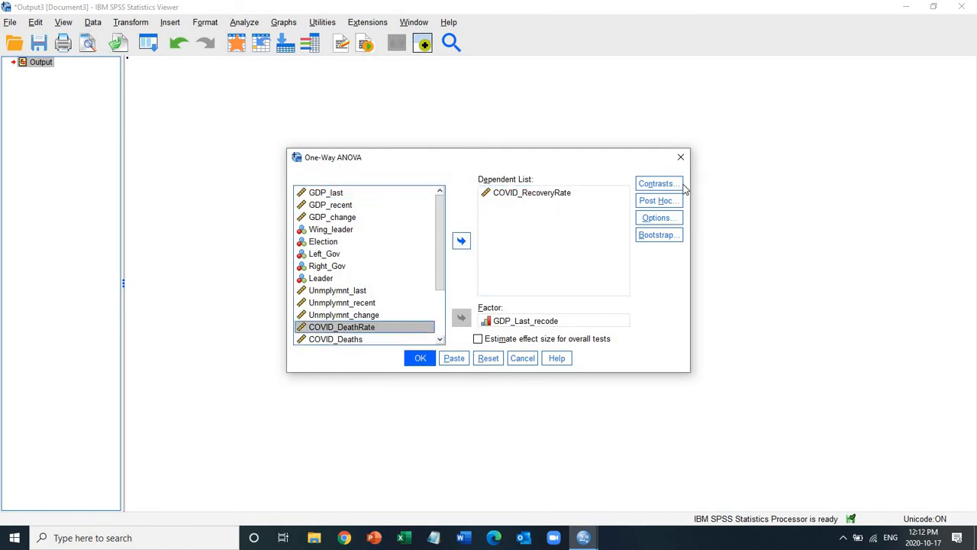
Step: Request the Tukey post hoc multiple comparisons for the one-way ANOVA
click(661, 201)
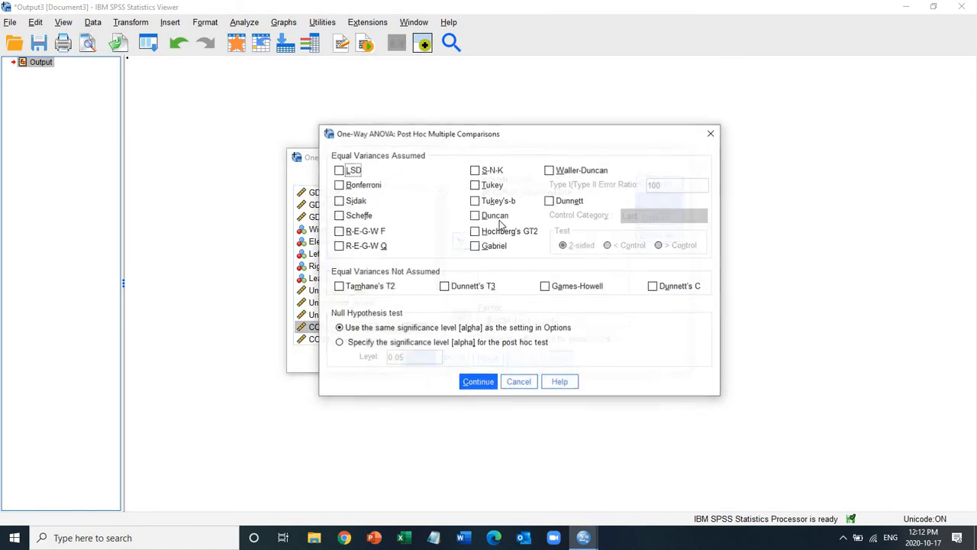
click(476, 186)
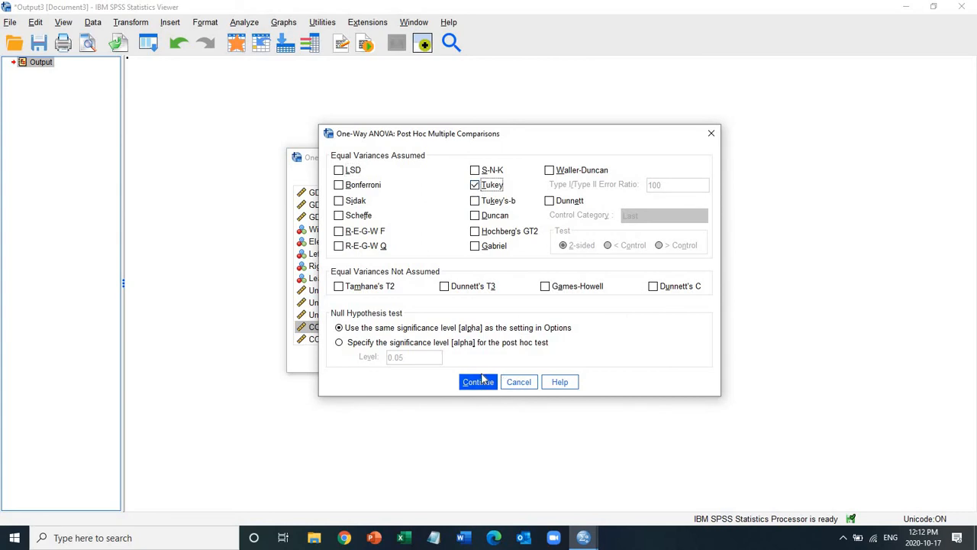
click(478, 383)
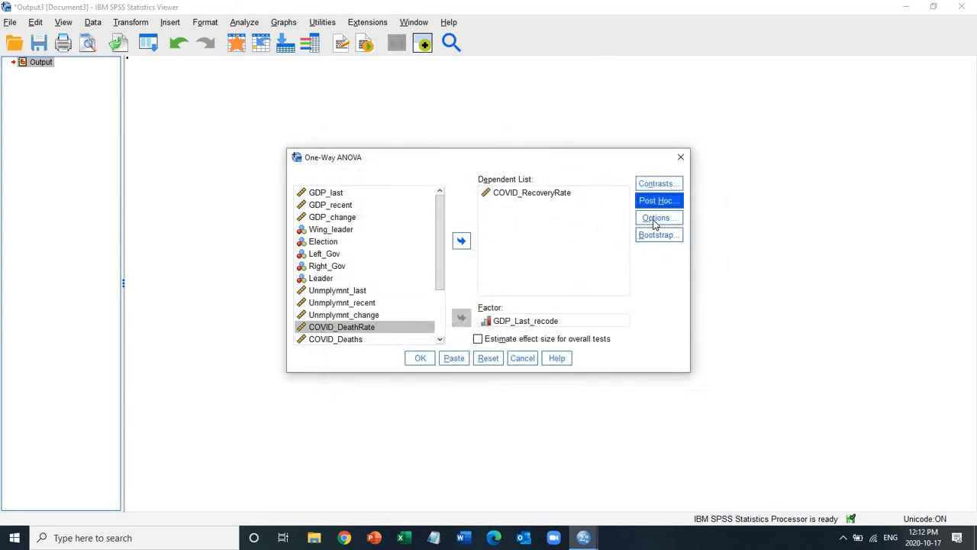
Step: Include descriptive statistics, the homogeneity of variance test and a means plot in the ANOVA options
click(655, 222)
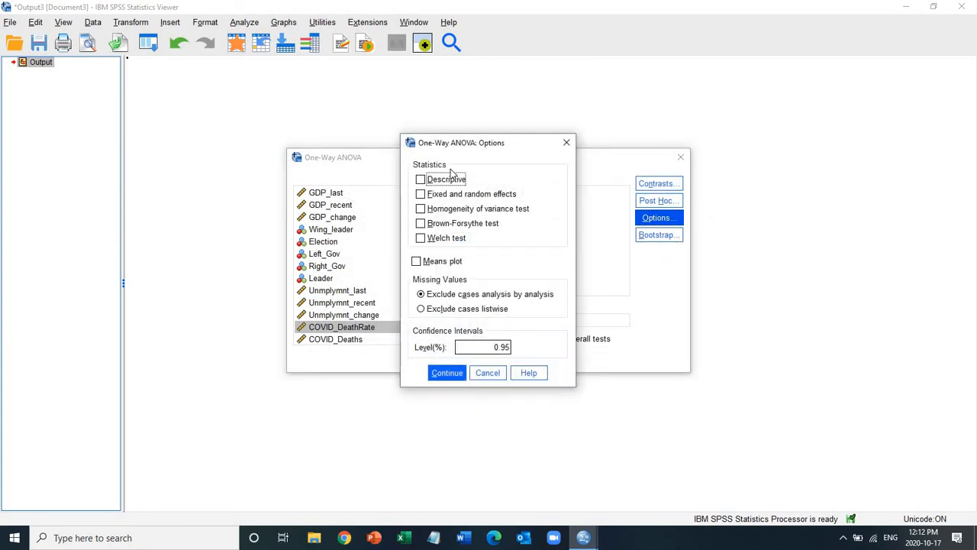
click(421, 209)
click(420, 263)
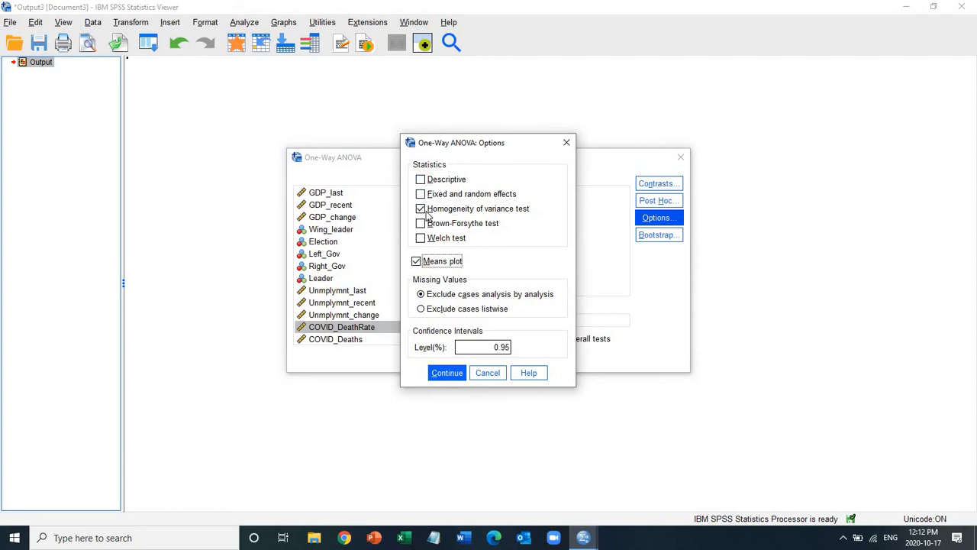
click(421, 178)
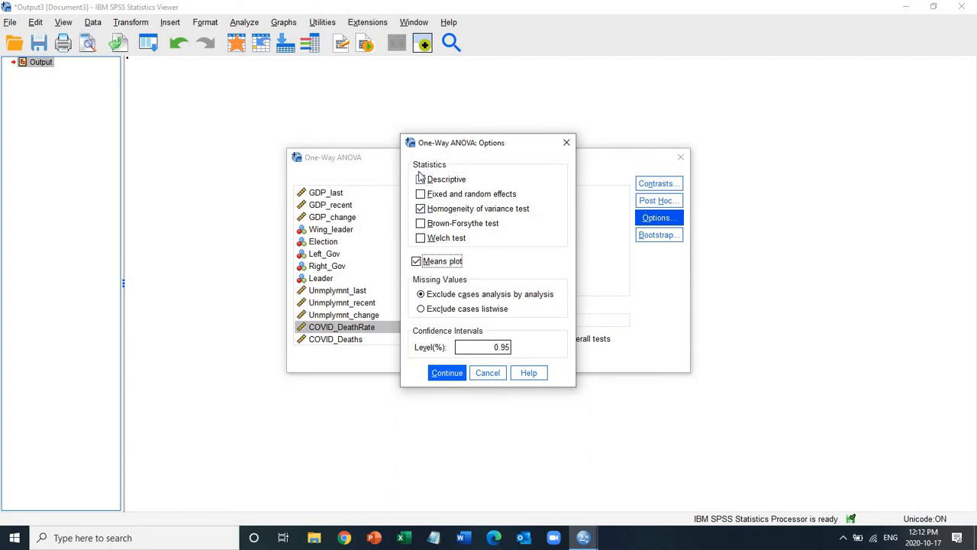
click(447, 373)
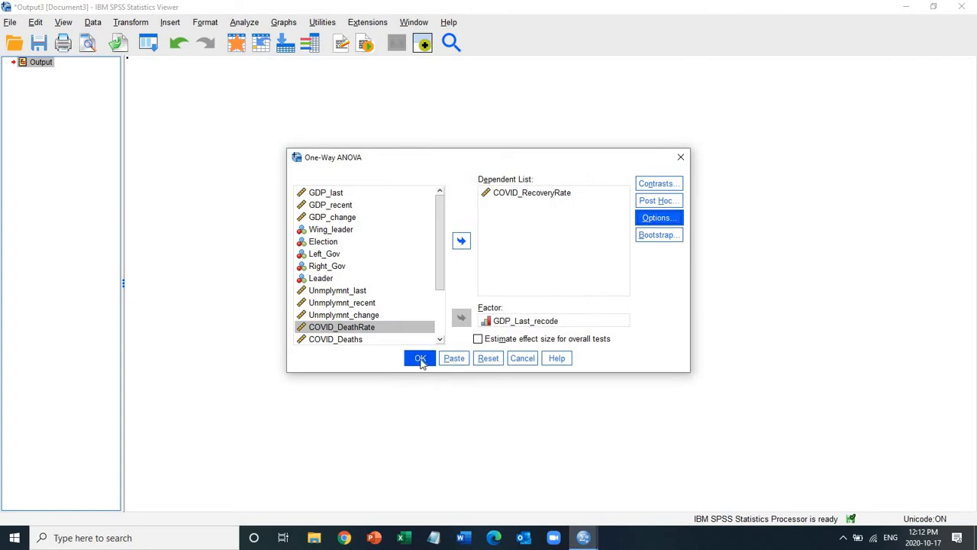
Step: Run the ANOVA and review the descriptives, homogeneity tests, ANOVA table, Tukey comparisons and means plot for COVID-19 Recovery Rate
click(419, 358)
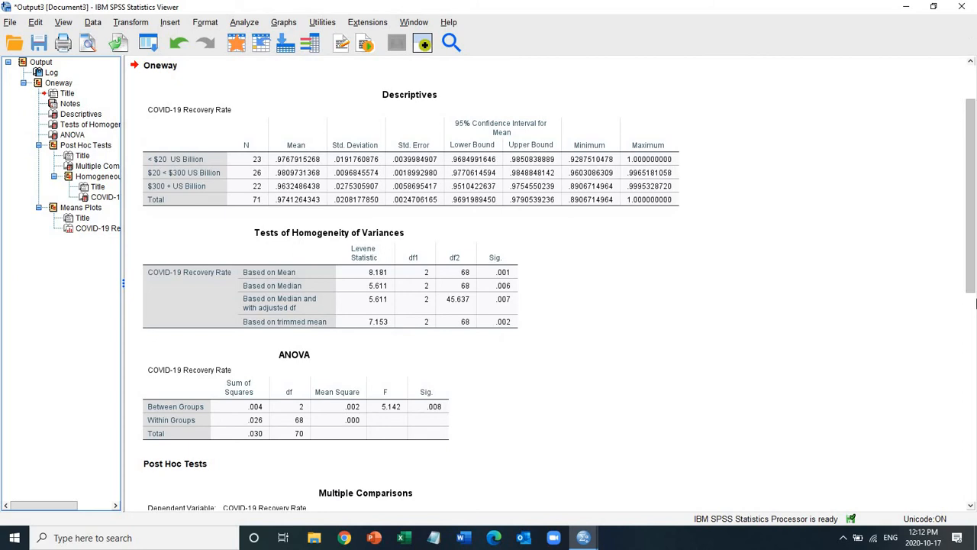
scroll(974, 244, down, 3)
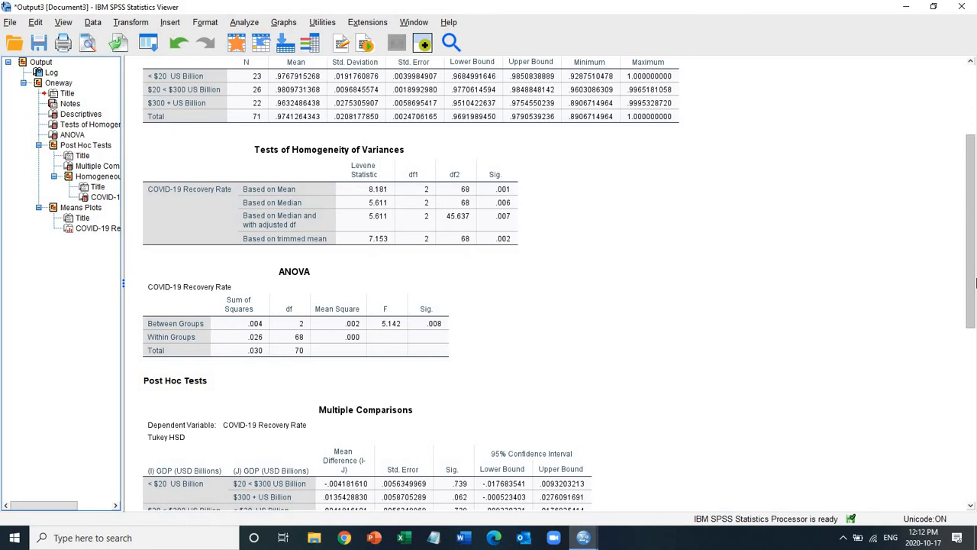
scroll(974, 290, down, 7)
drag(976, 296, 975, 336)
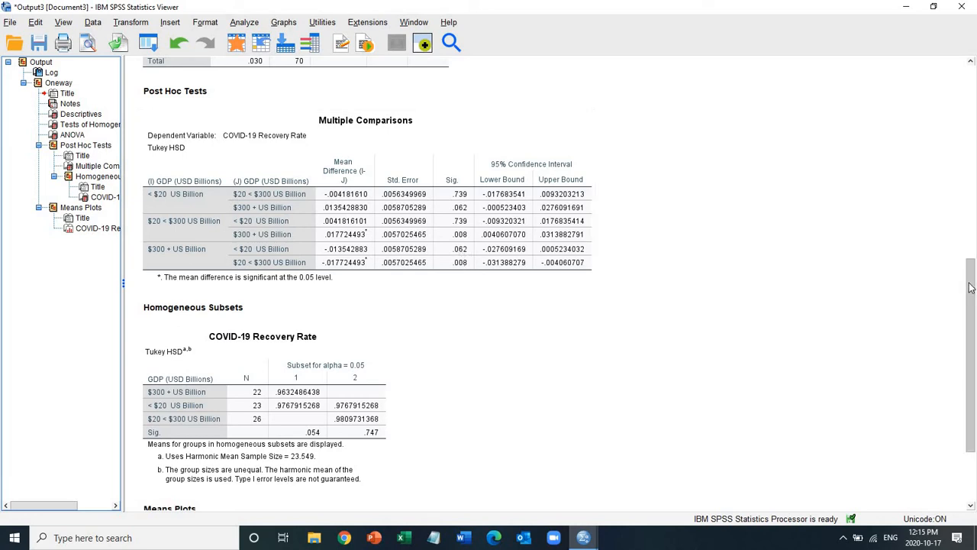
scroll(970, 306, down, 3)
scroll(974, 418, down, 5)
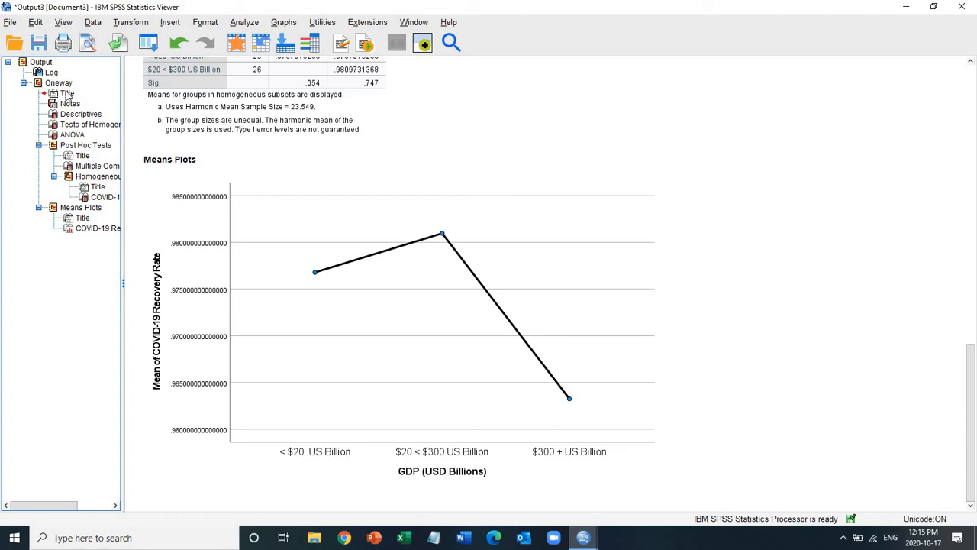
Step: Delete all the recovery rate ANOVA results from the output viewer
click(37, 63)
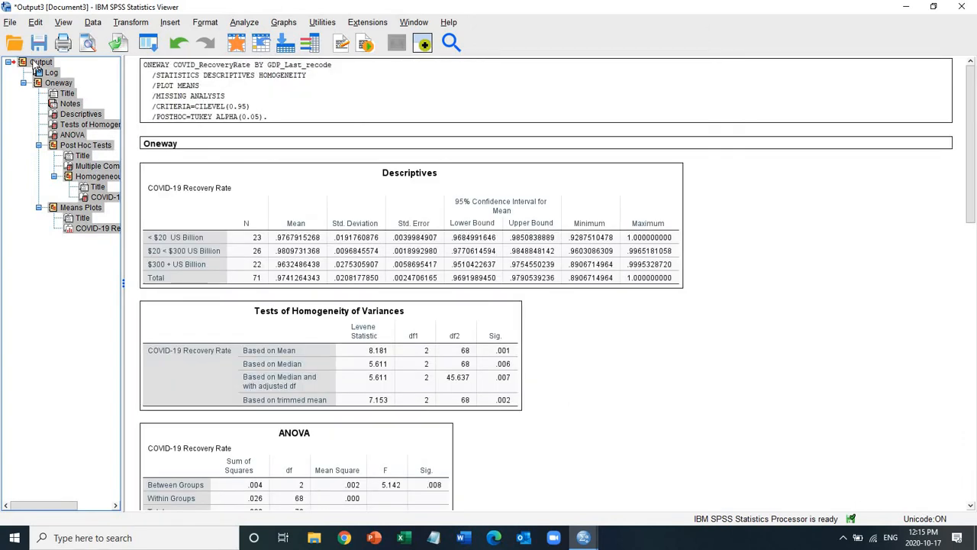
key(Delete)
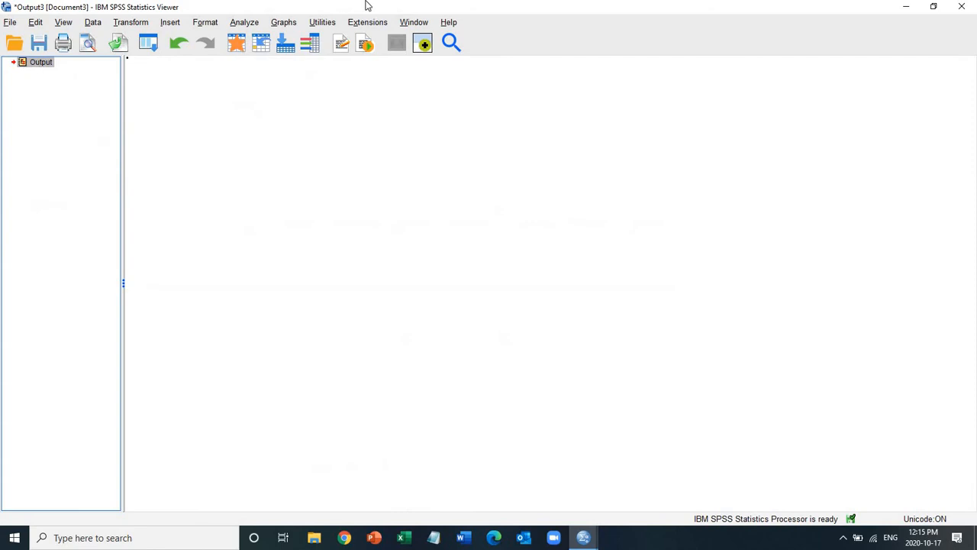
click(253, 27)
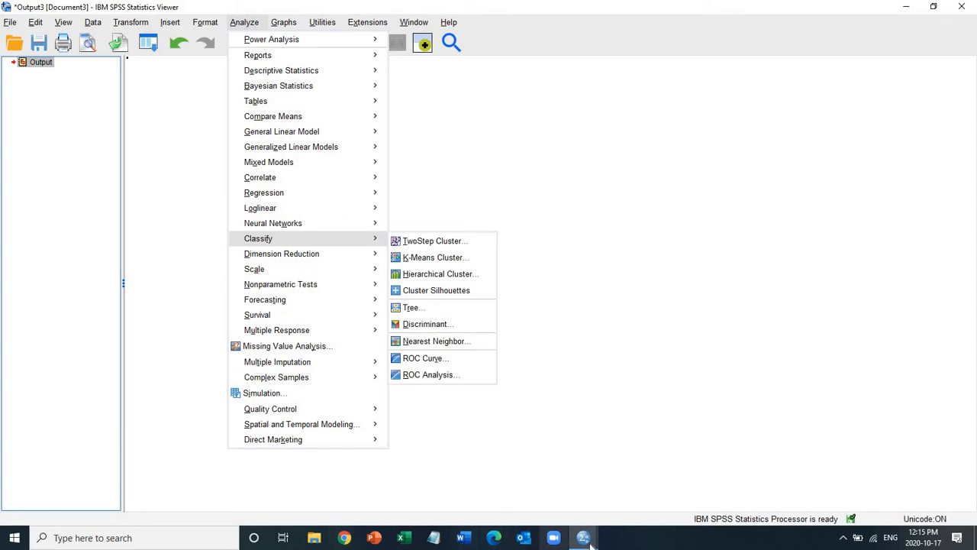
Step: Open the Masks_political variable's definition in the Coronavirus dataset and widen the attribute columns to show the full labels
mouse_move(588, 542)
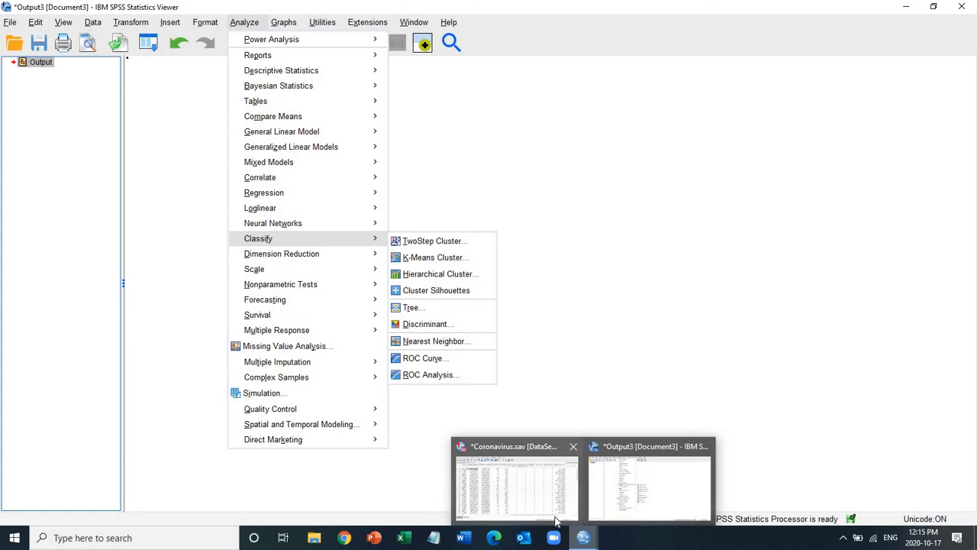
click(561, 517)
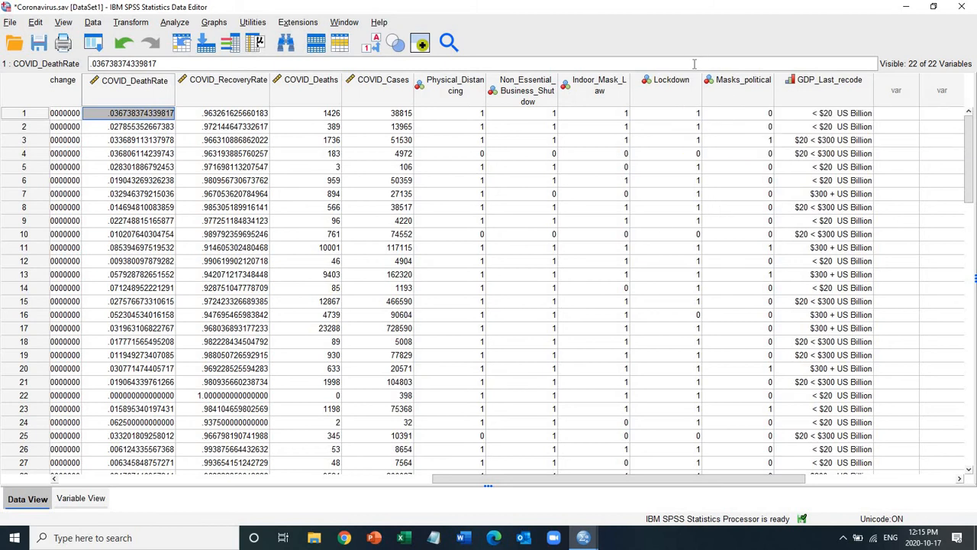
double_click(732, 91)
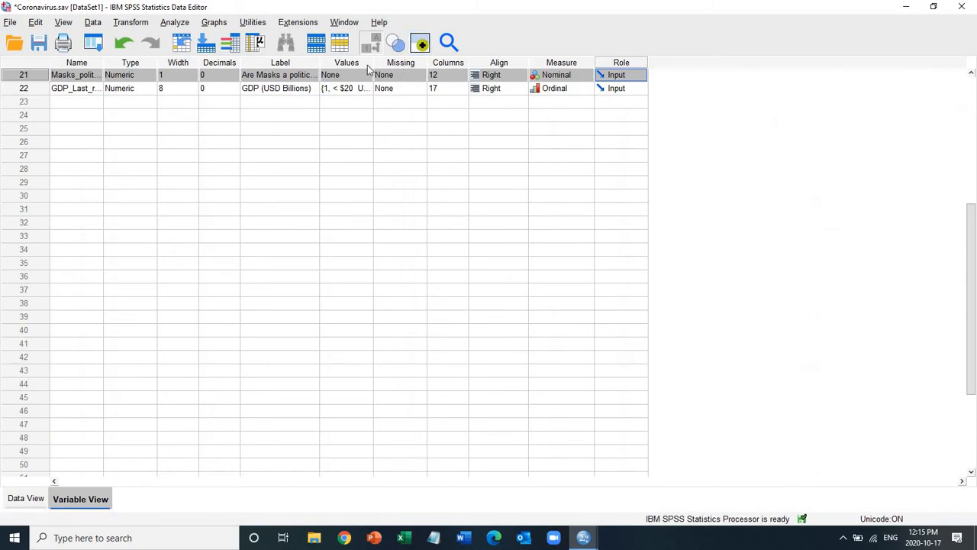
click(972, 74)
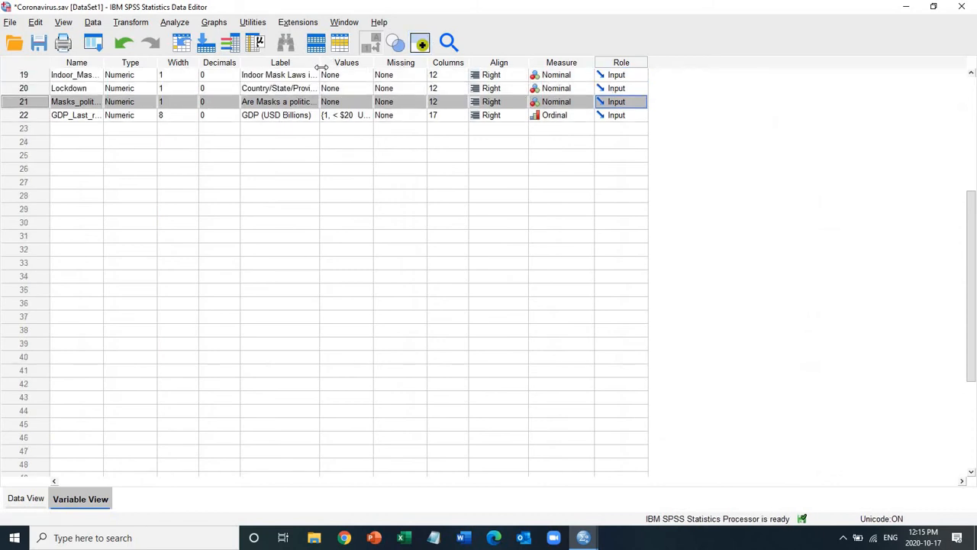
drag(319, 67, 468, 67)
drag(562, 109, 548, 111)
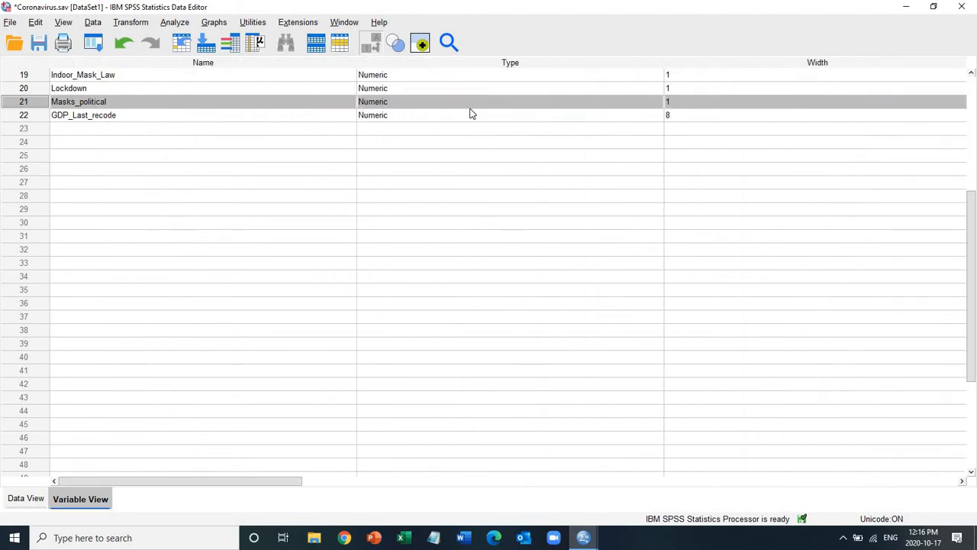
click(962, 481)
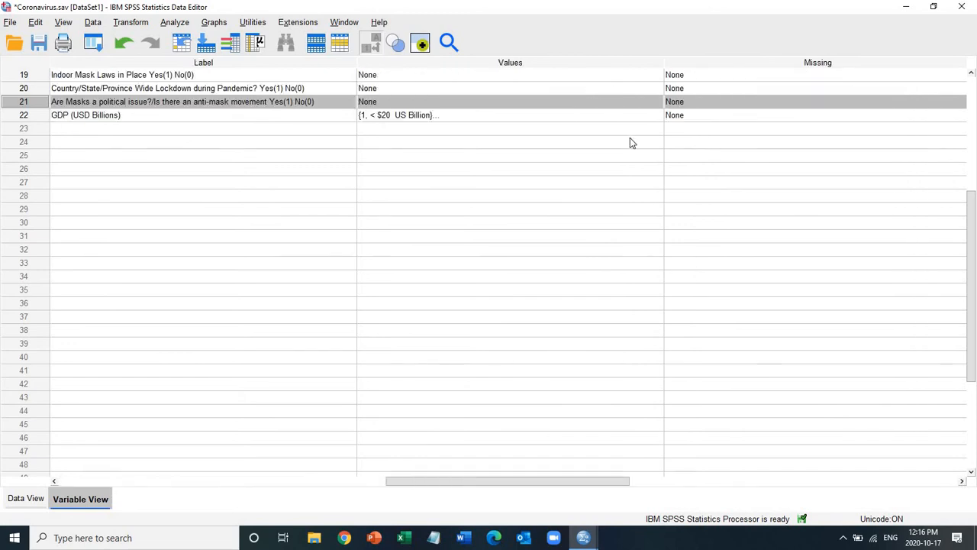
Step: Define the value labels 1 = Yes and 0 = No for Masks_political and save the dataset
click(656, 102)
click(656, 101)
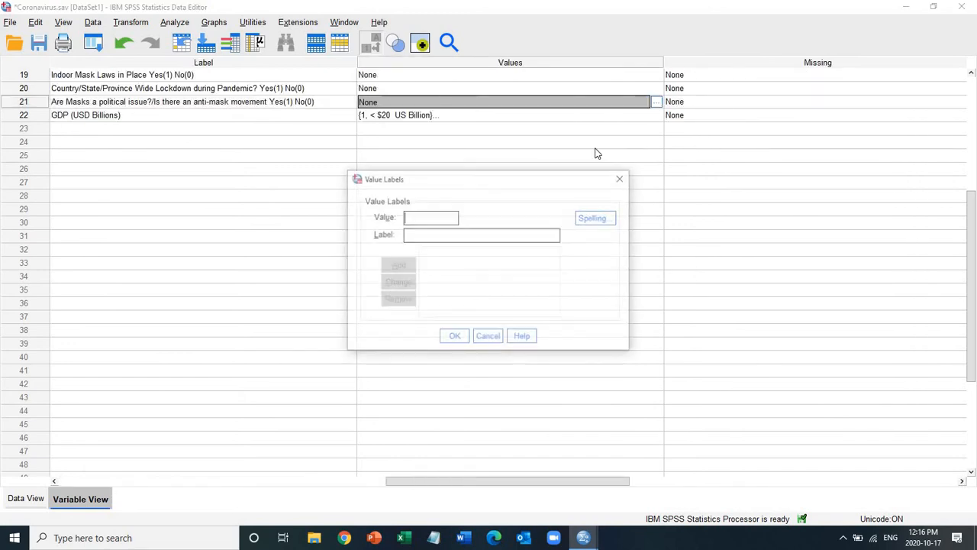
text(1)
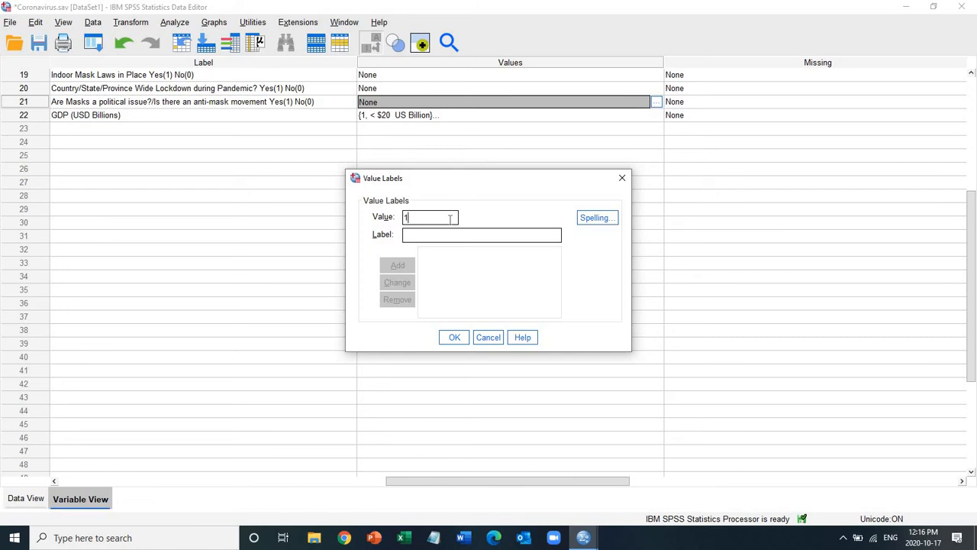
text(Yes)
click(405, 269)
text(0)
click(439, 236)
text(No)
click(397, 265)
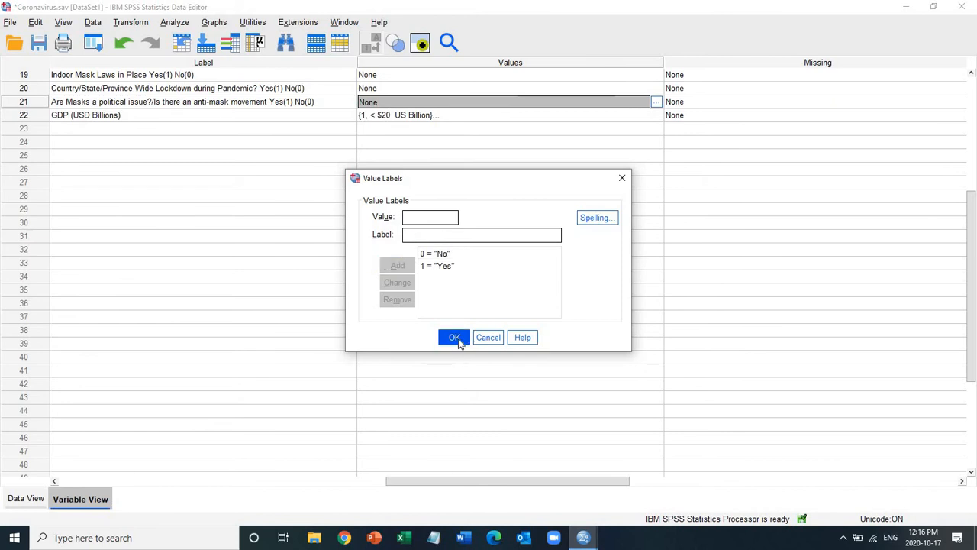
click(459, 339)
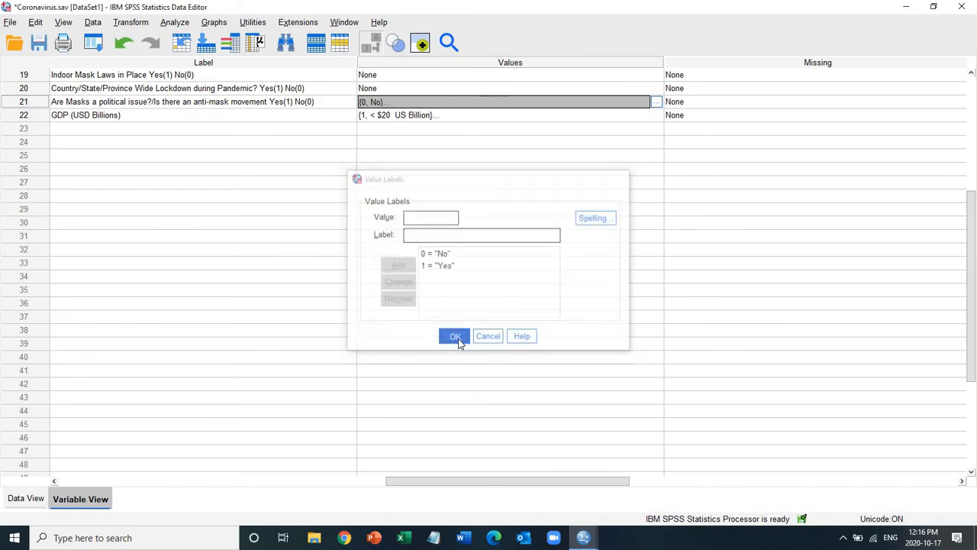
click(40, 44)
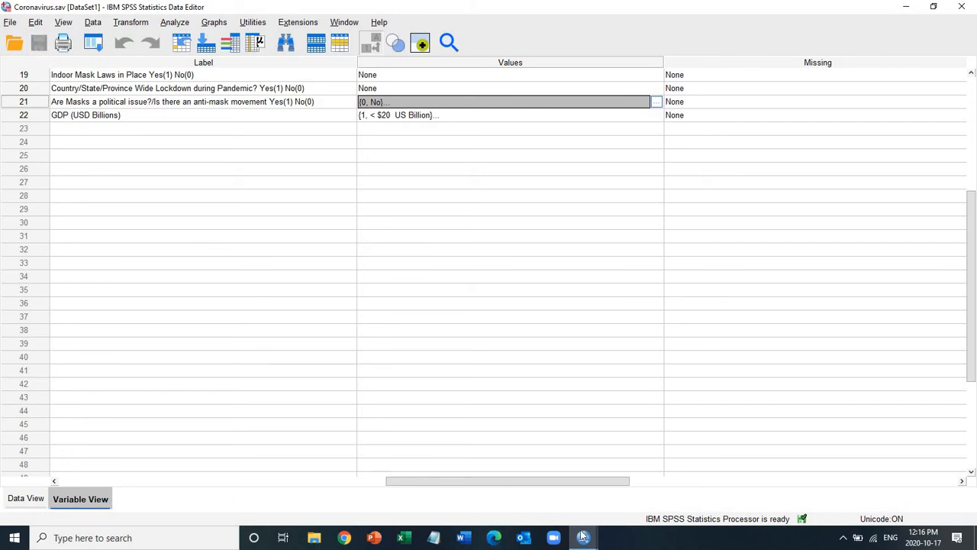
Step: Switch to the output viewer and delete the log entry left by saving the dataset
mouse_move(584, 538)
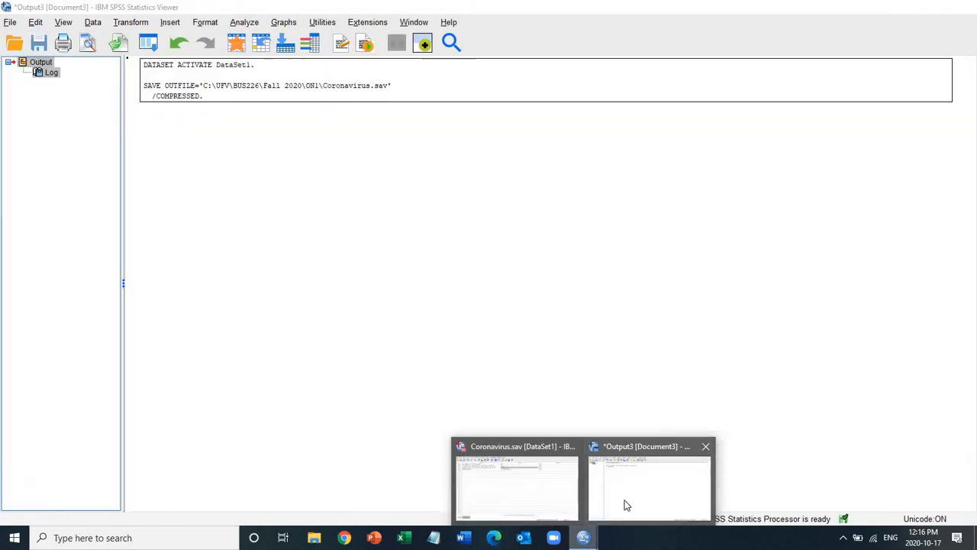
click(625, 504)
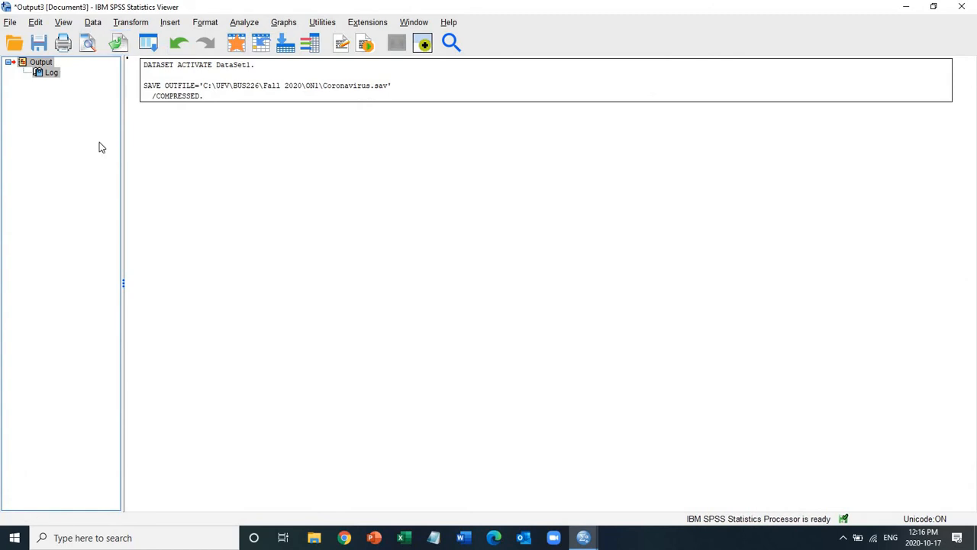
key(Delete)
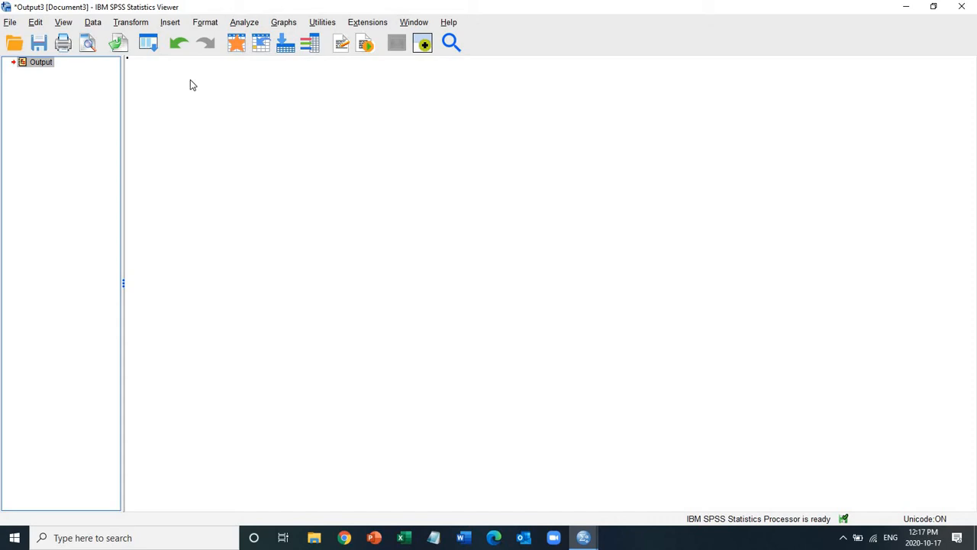
Step: Start a Univariate General Linear Model analysis with COVID-19 Recovery Rate as the dependent variable
click(243, 24)
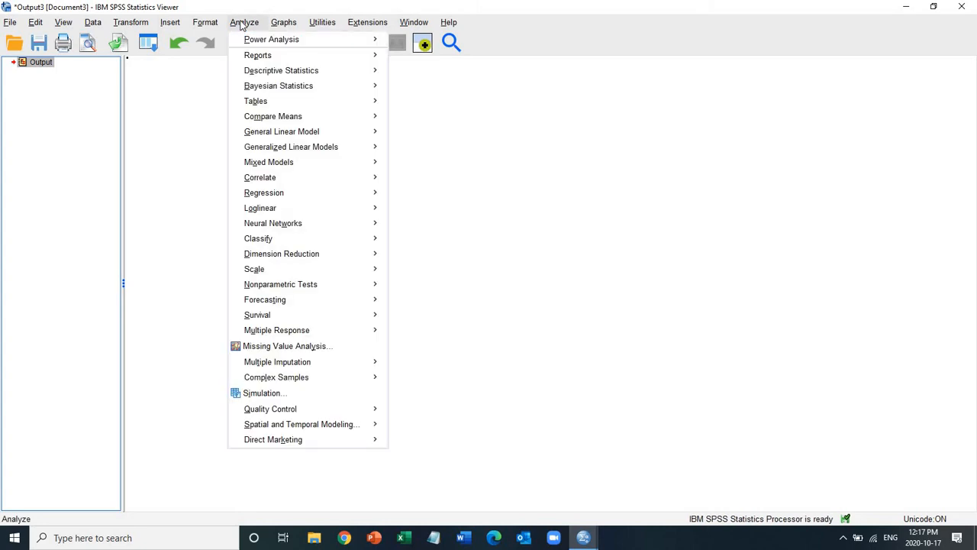
mouse_move(327, 133)
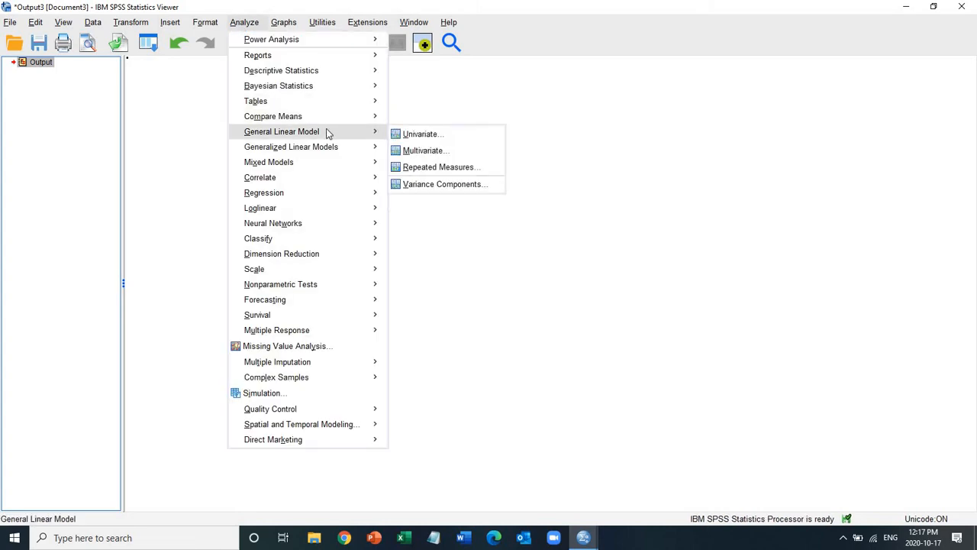
click(444, 138)
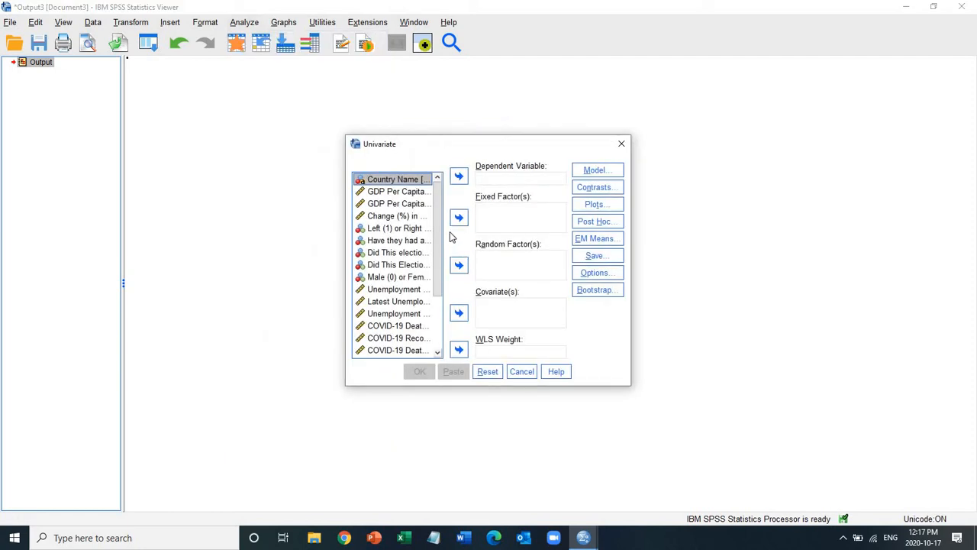
drag(440, 233, 440, 315)
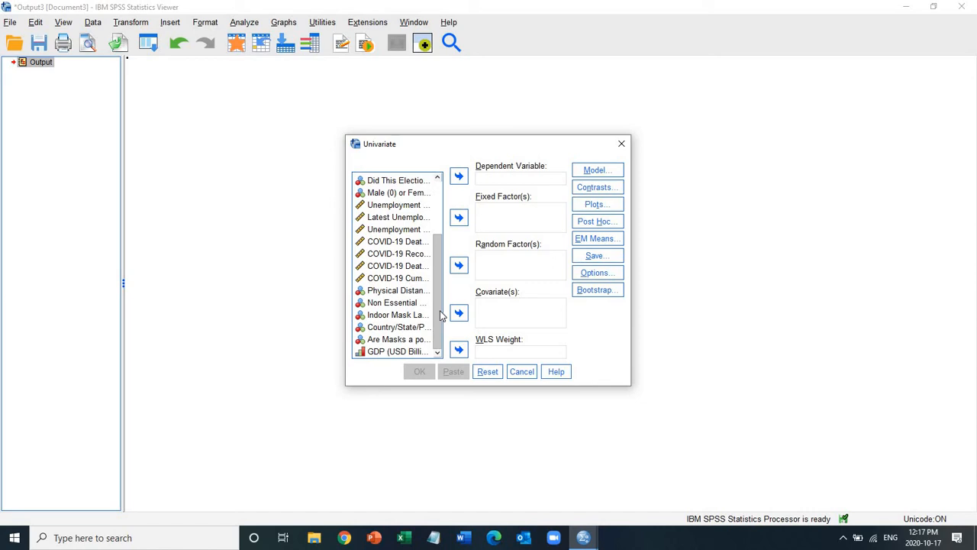
click(397, 254)
click(459, 176)
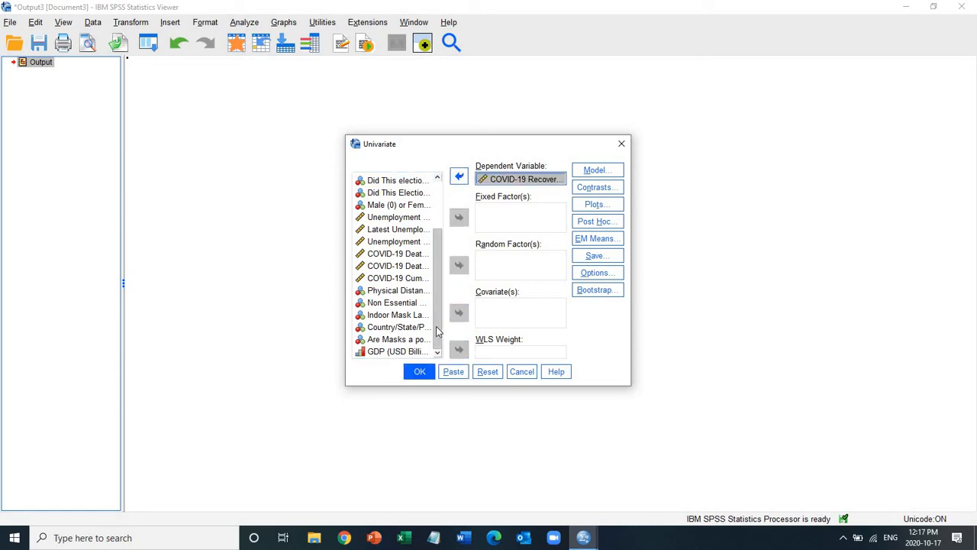
Step: Add GDP (USD Billions) and the masks-as-a-political-issue variable as fixed factors of the univariate model
click(392, 351)
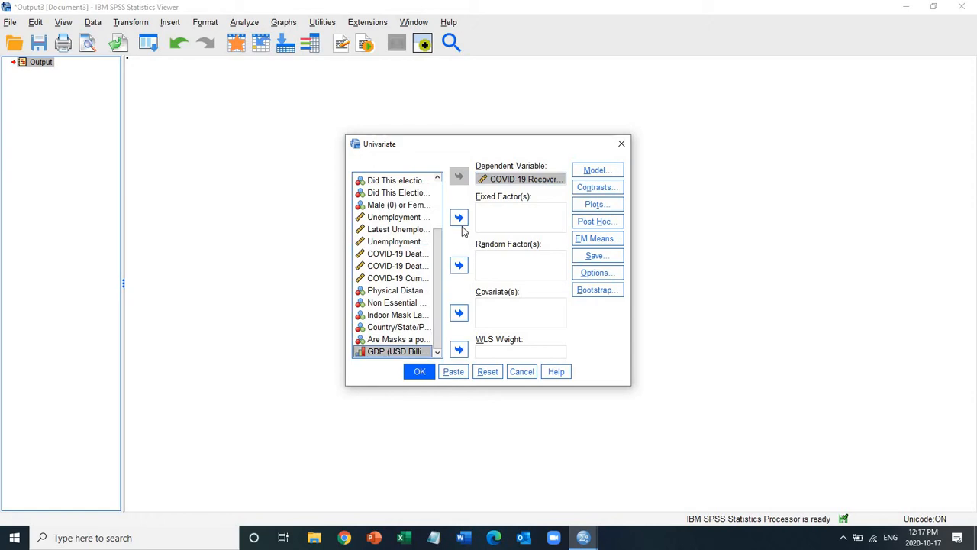
click(459, 219)
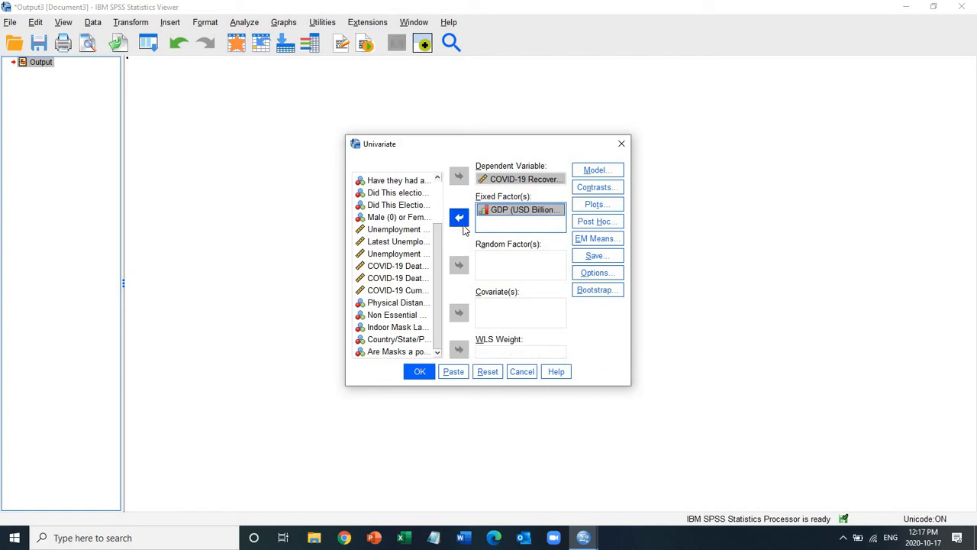
click(461, 223)
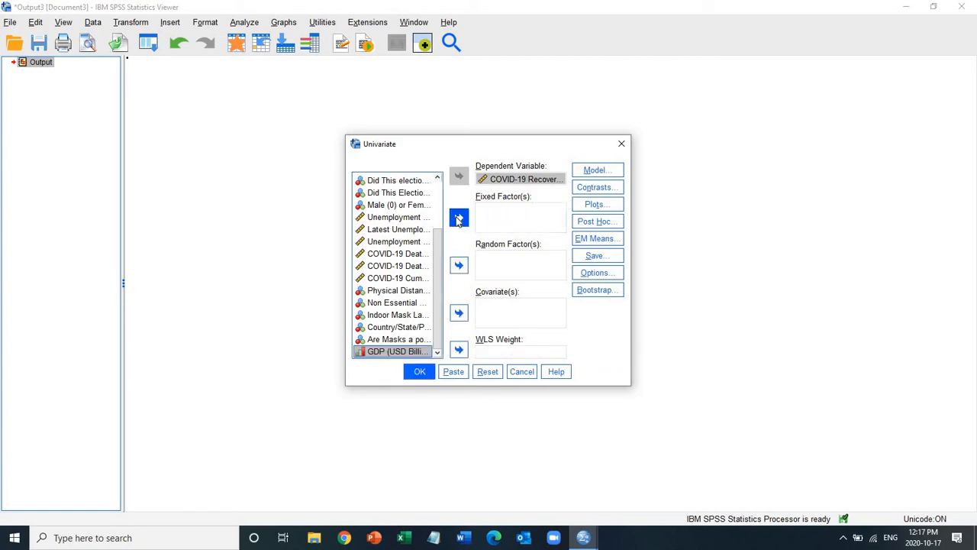
click(458, 219)
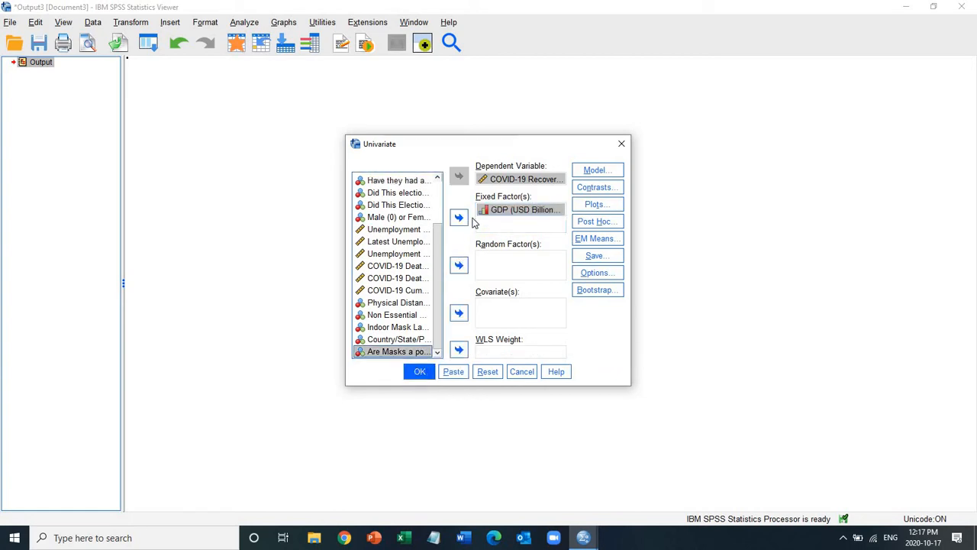
click(459, 218)
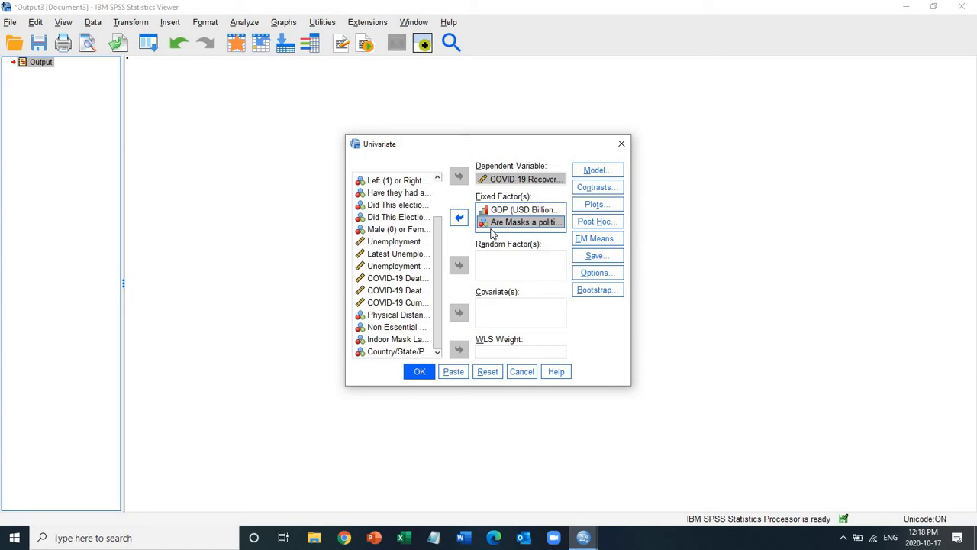
Step: Add a profile plot with GDP_Last_recode on the horizontal axis and separate lines for Masks_political
click(600, 205)
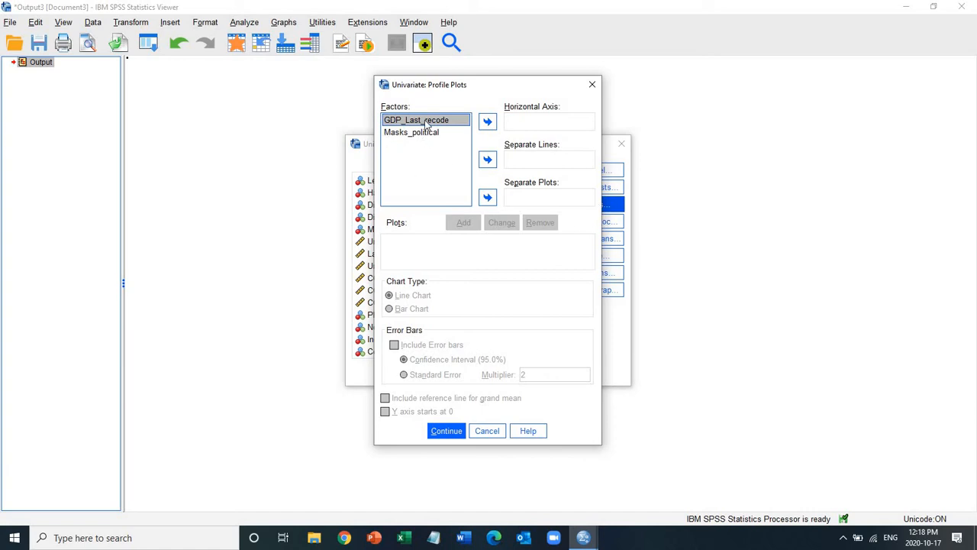
click(487, 121)
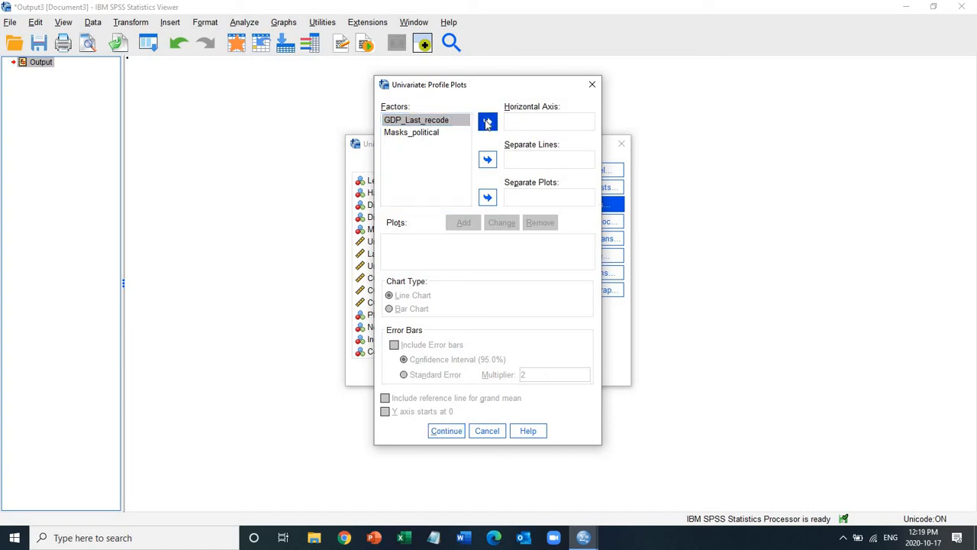
click(428, 134)
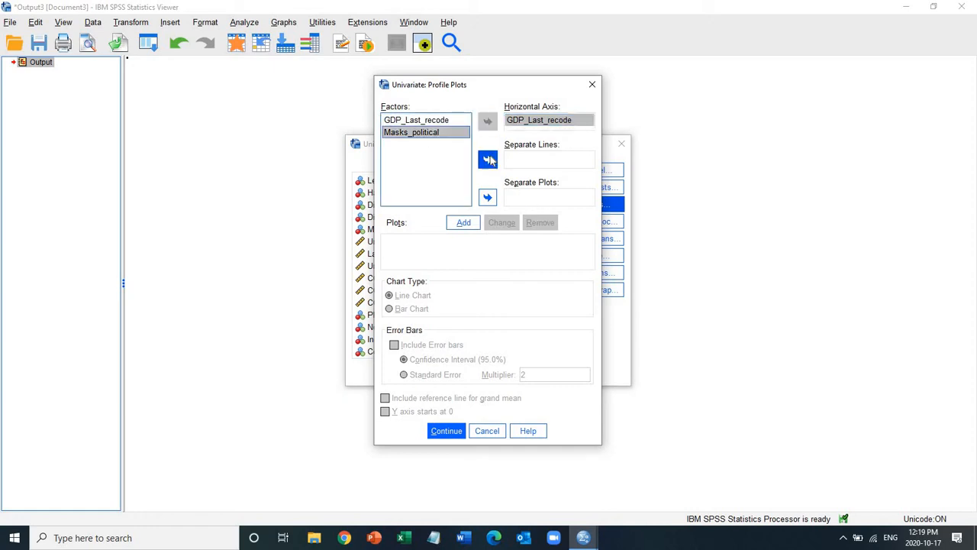
click(488, 159)
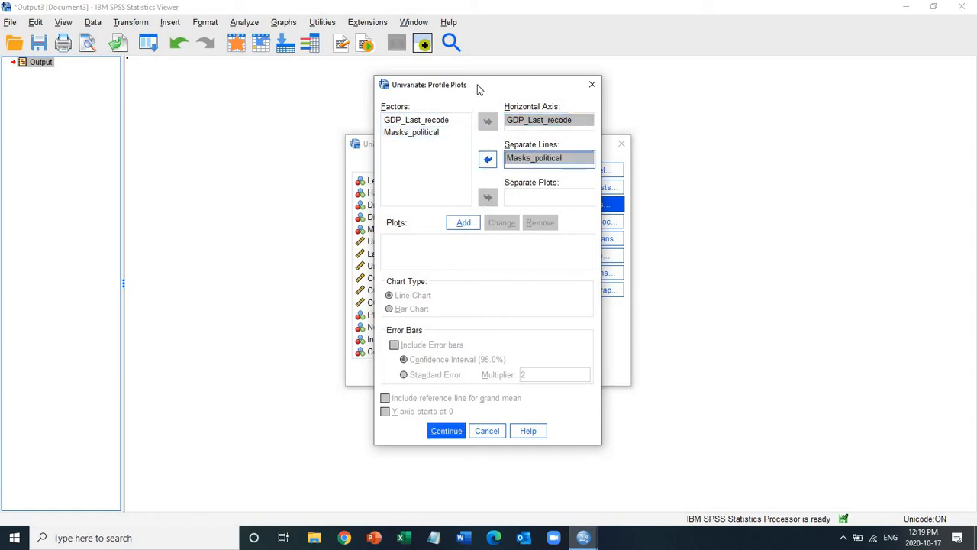
click(525, 124)
click(461, 226)
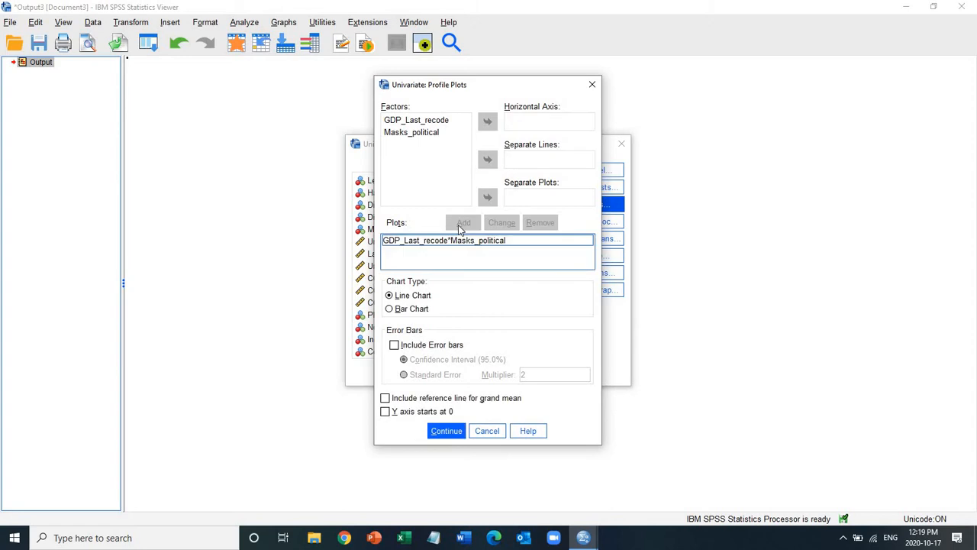
click(447, 431)
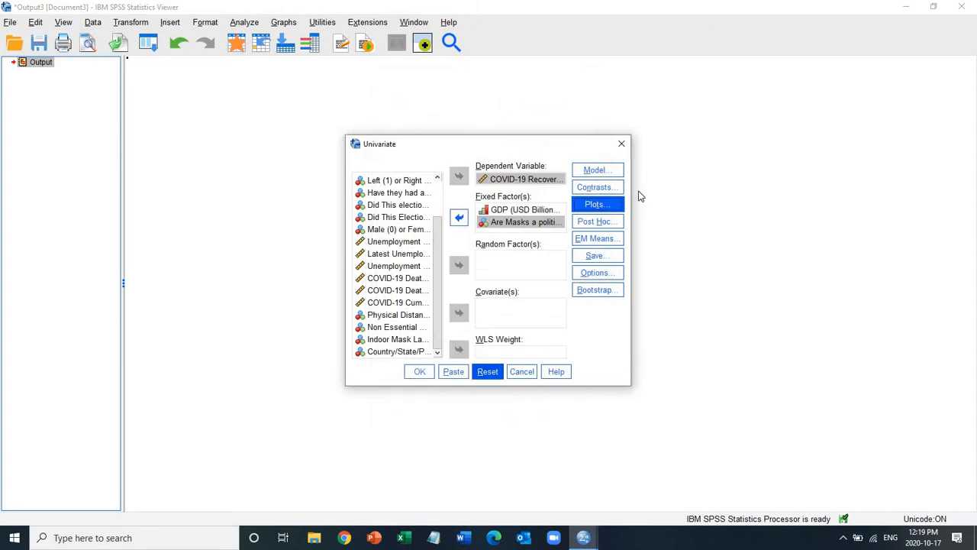
Step: Request Tukey post hoc tests for GDP_Last_recode
click(610, 223)
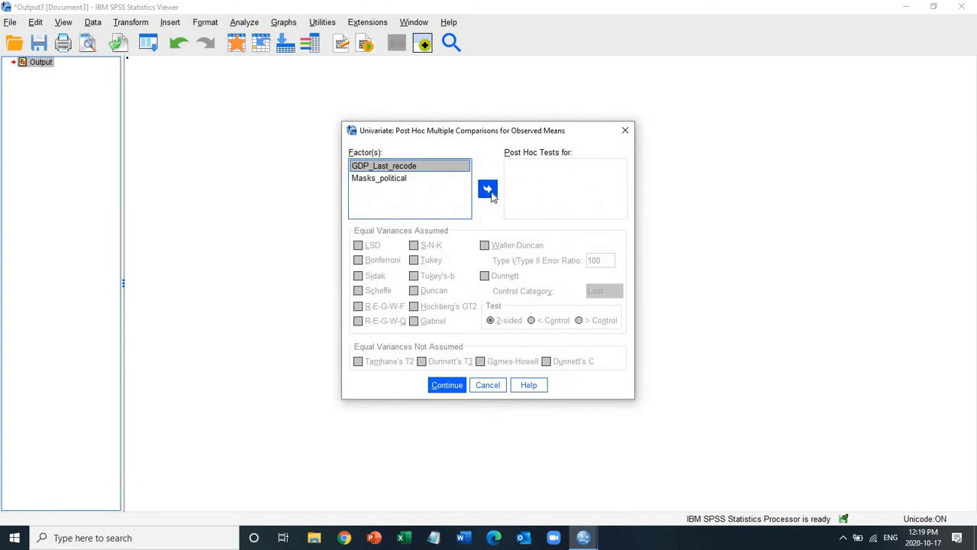
click(489, 190)
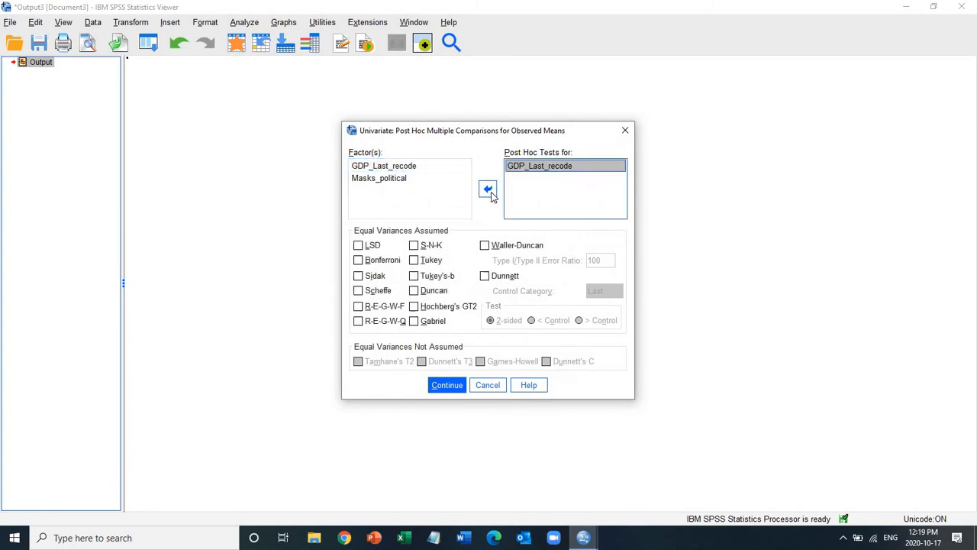
click(414, 260)
click(447, 386)
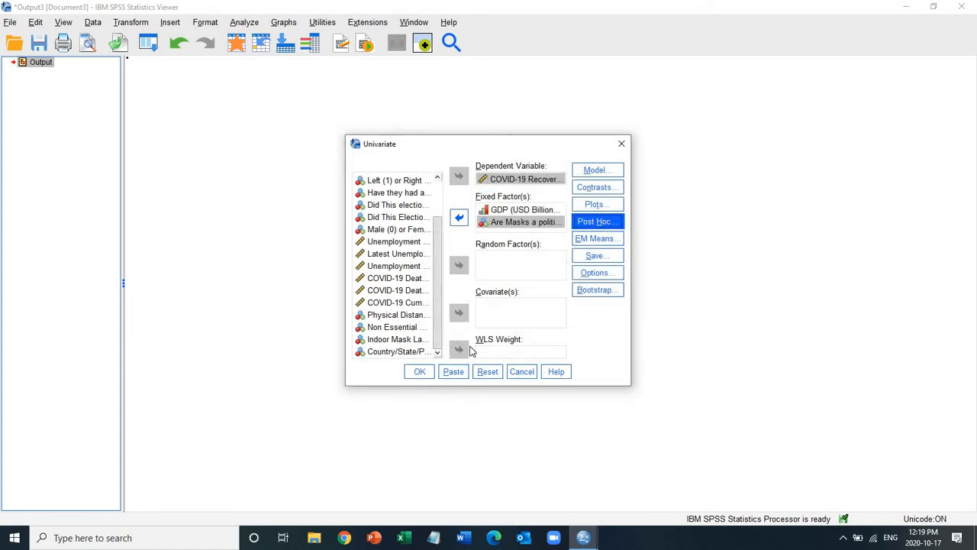
Step: Run the univariate analysis and review the Between-Subjects Factors and Tests of Between-Subjects Effects tables
click(420, 372)
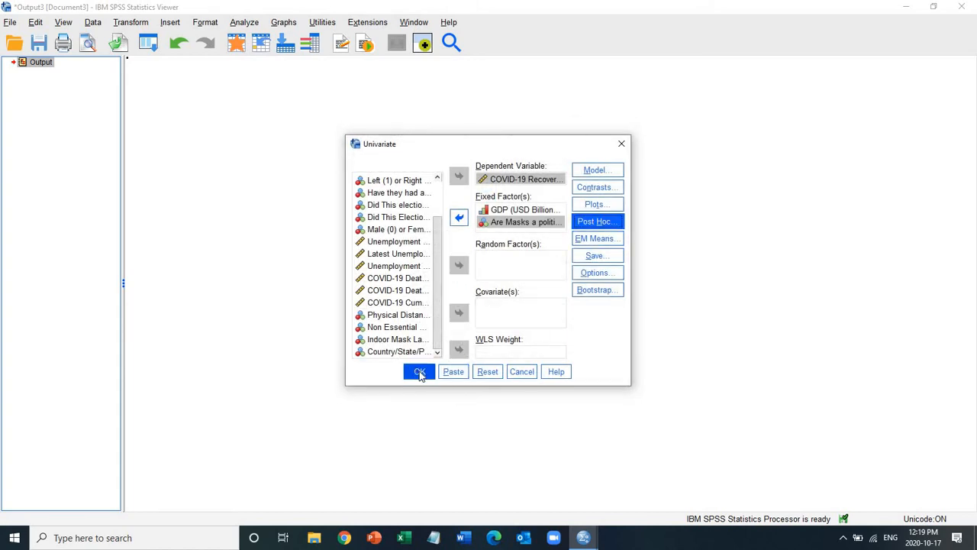
click(419, 372)
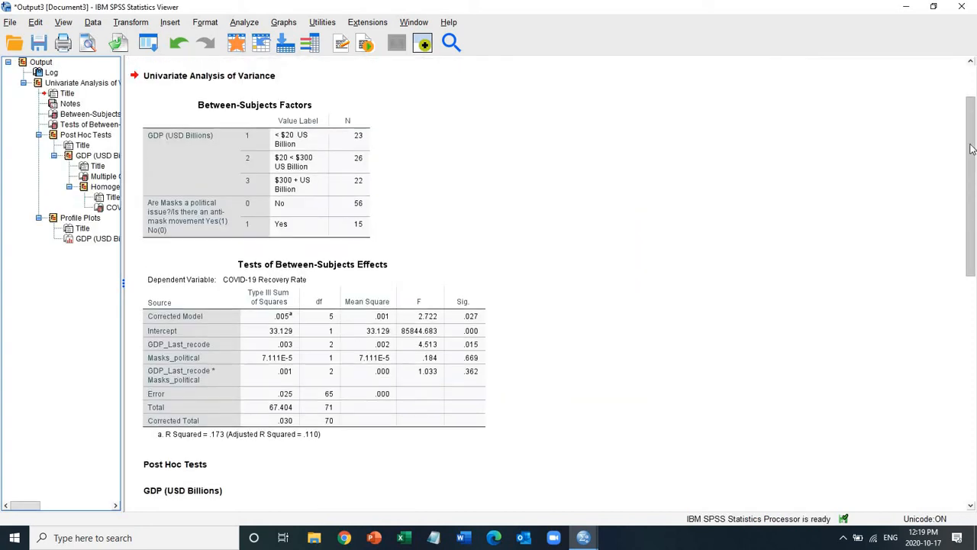
scroll(972, 149, up, 3)
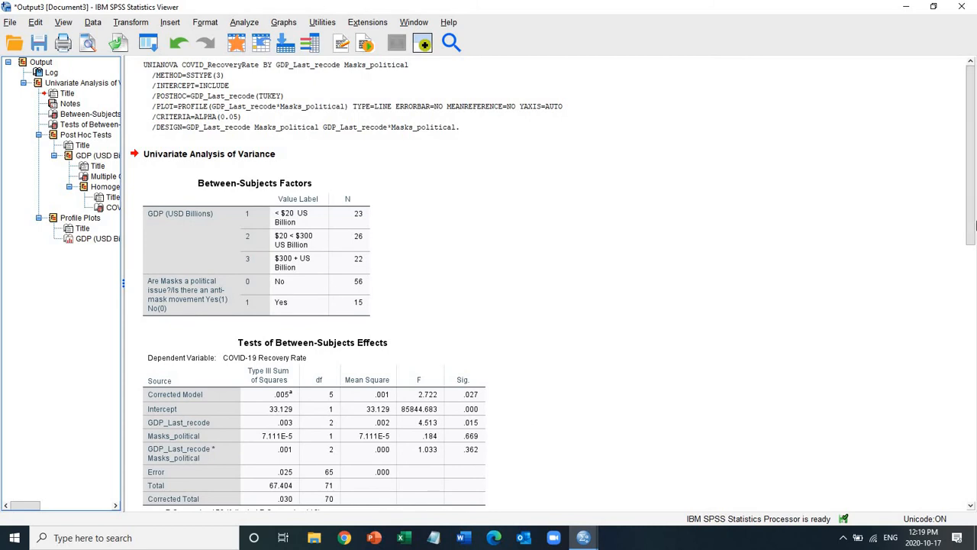
drag(973, 250, 974, 317)
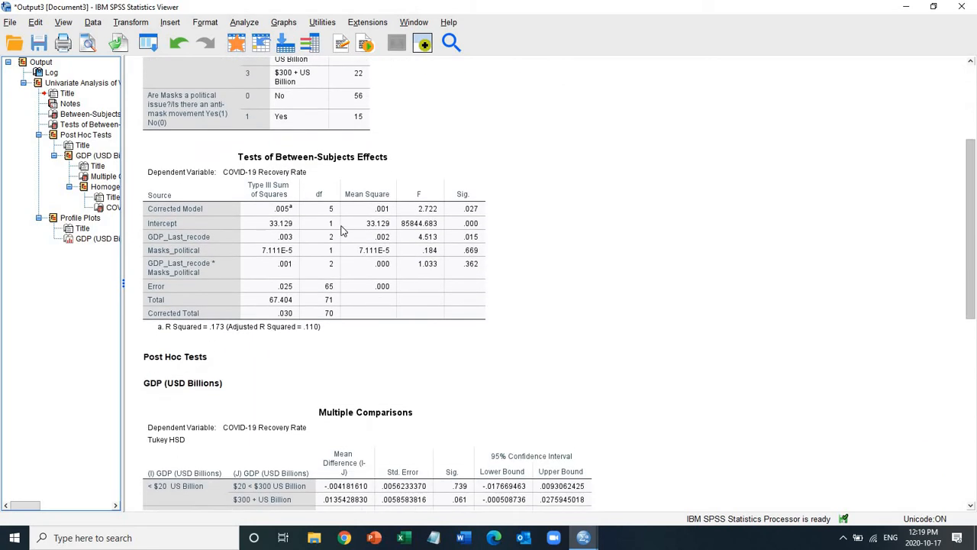
click(184, 256)
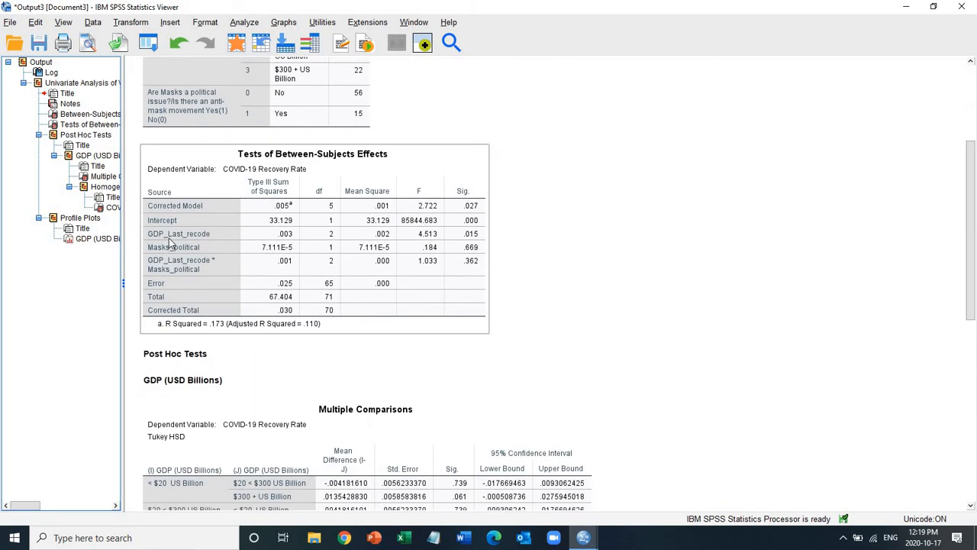
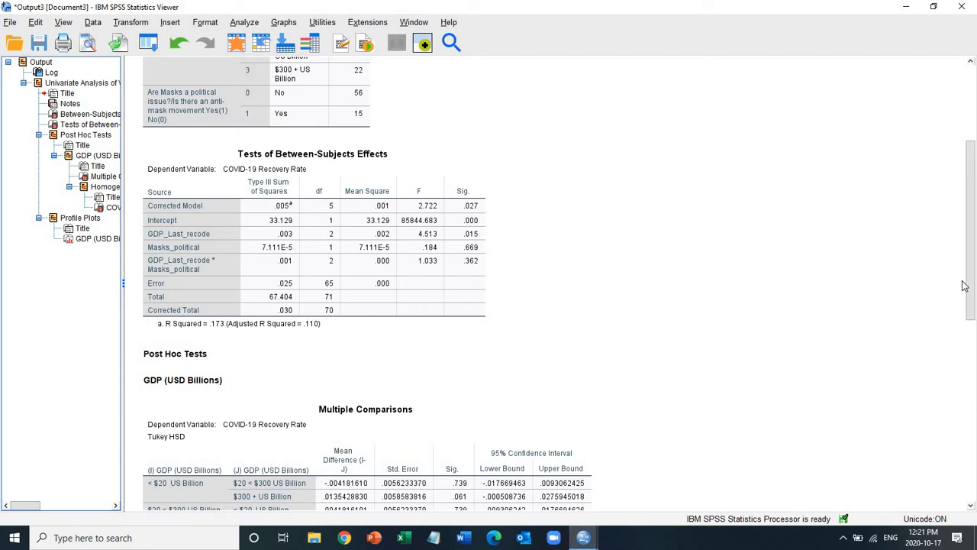
Step: Examine the Tukey Multiple Comparisons table and the profile plot of estimated marginal means for COVID-19 recovery rate
drag(966, 283, 974, 348)
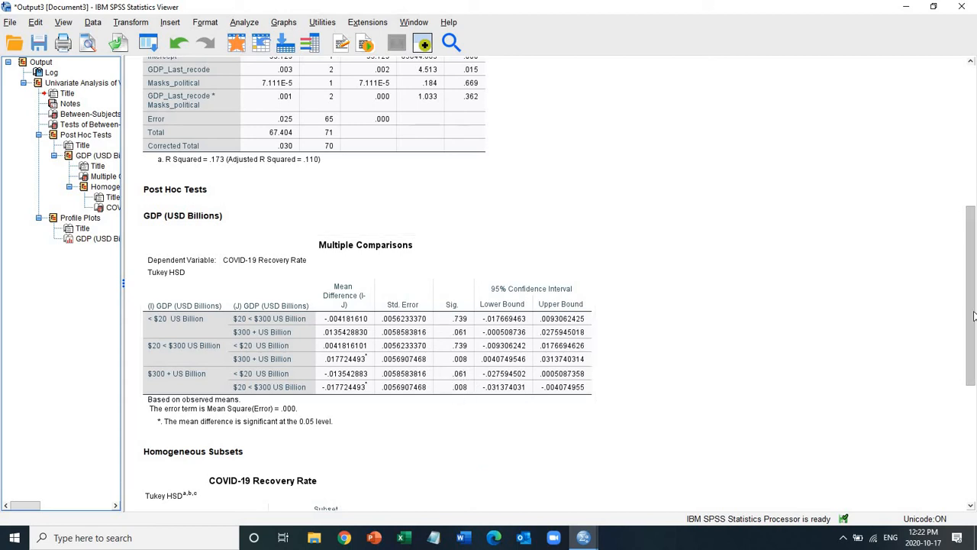
drag(973, 312, 975, 458)
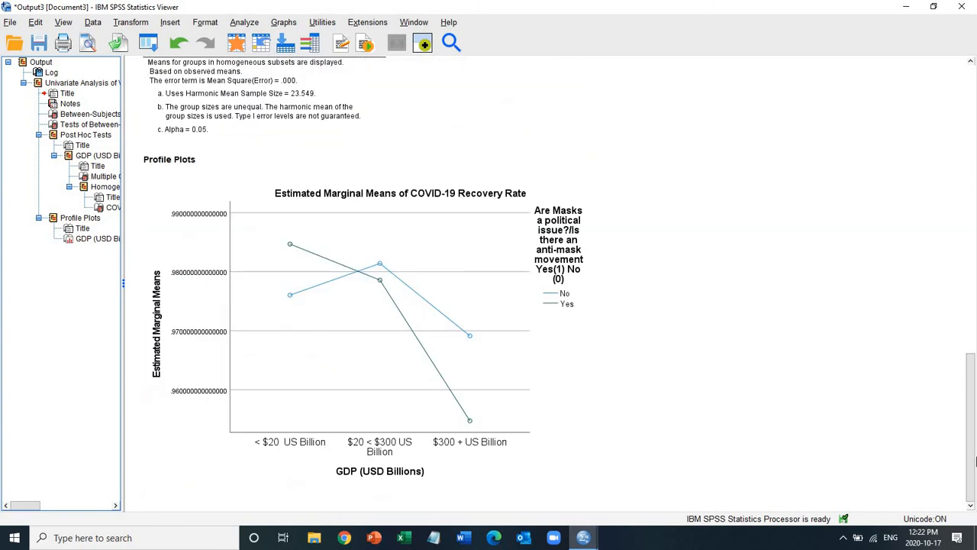
click(261, 376)
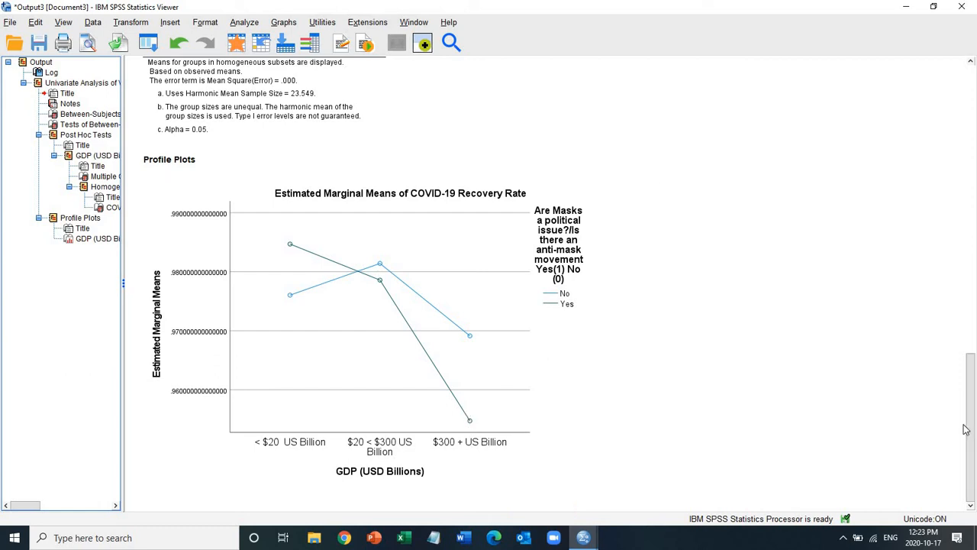
Step: Delete all the univariate analysis results from the output document
drag(973, 434, 4, 149)
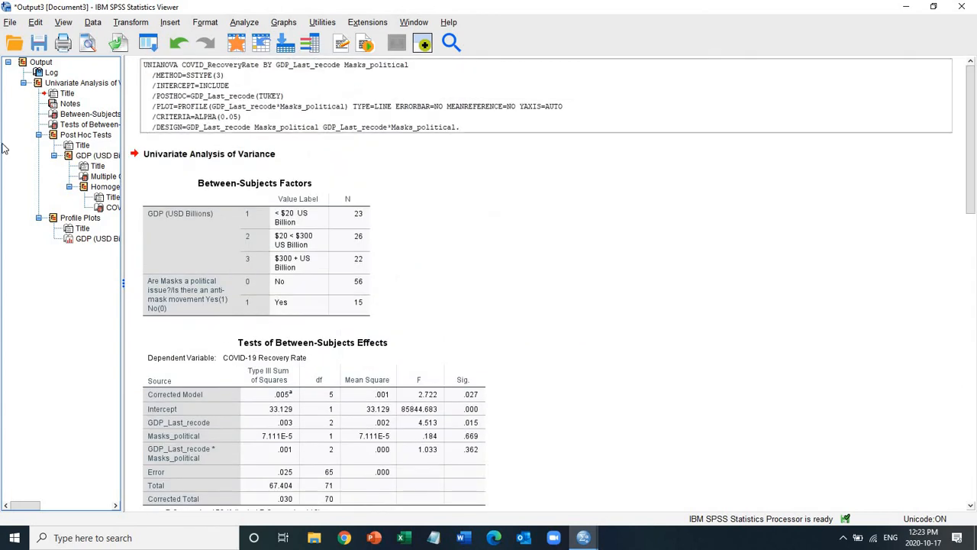
click(38, 63)
key(Delete)
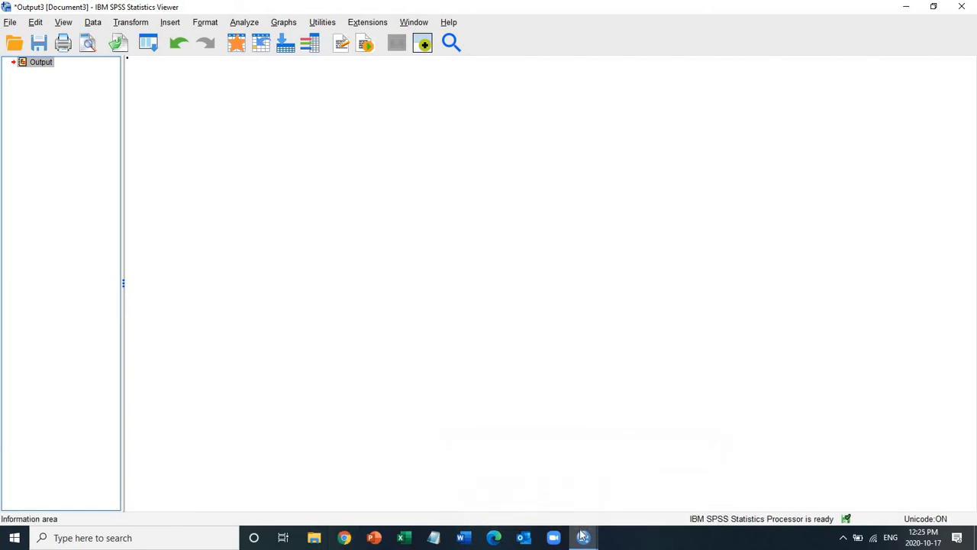
Step: Switch to the Coronavirus.sav data editor and select the Masks_political and GDP_Last_recode variable rows together
mouse_move(583, 538)
click(524, 483)
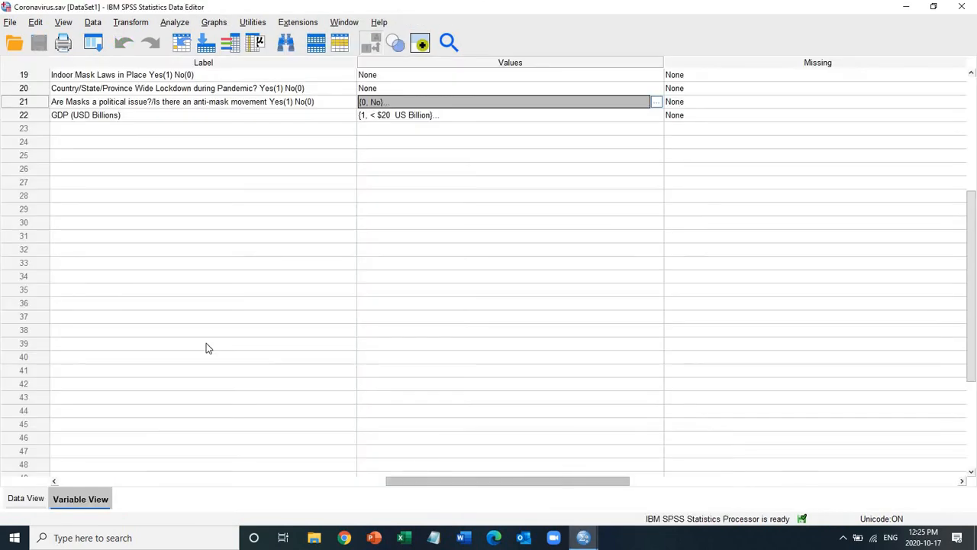
click(11, 118)
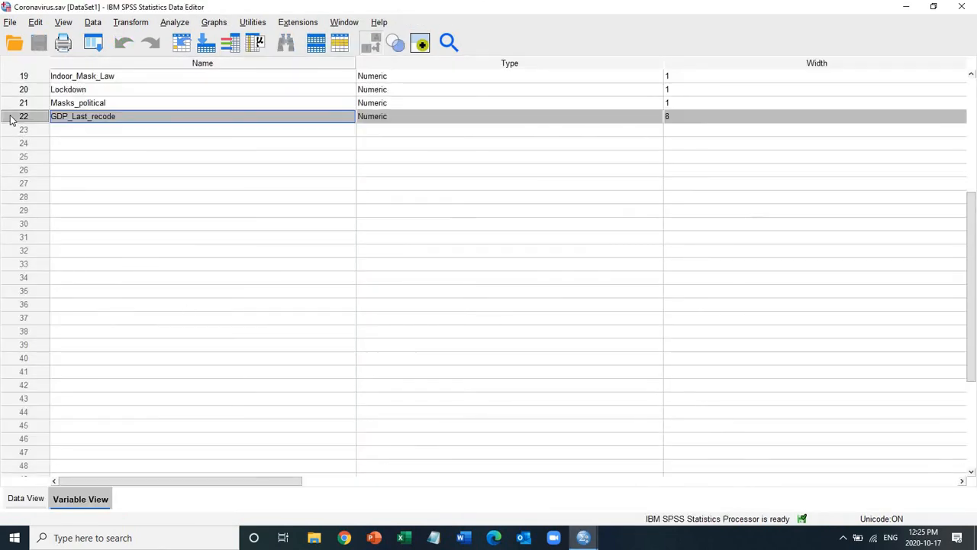
key(shift+Up)
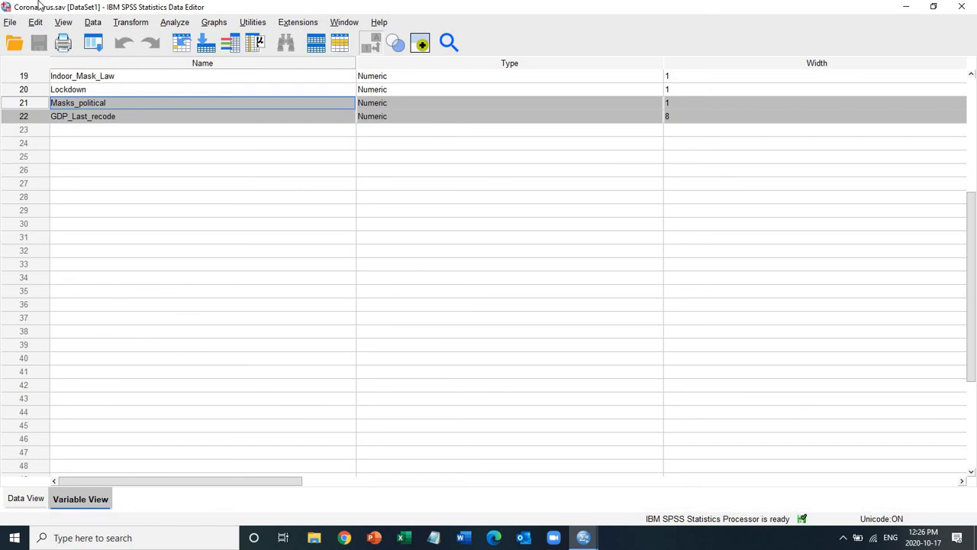
Step: Start a Crosstabs analysis and clear its previous variable assignments
click(175, 25)
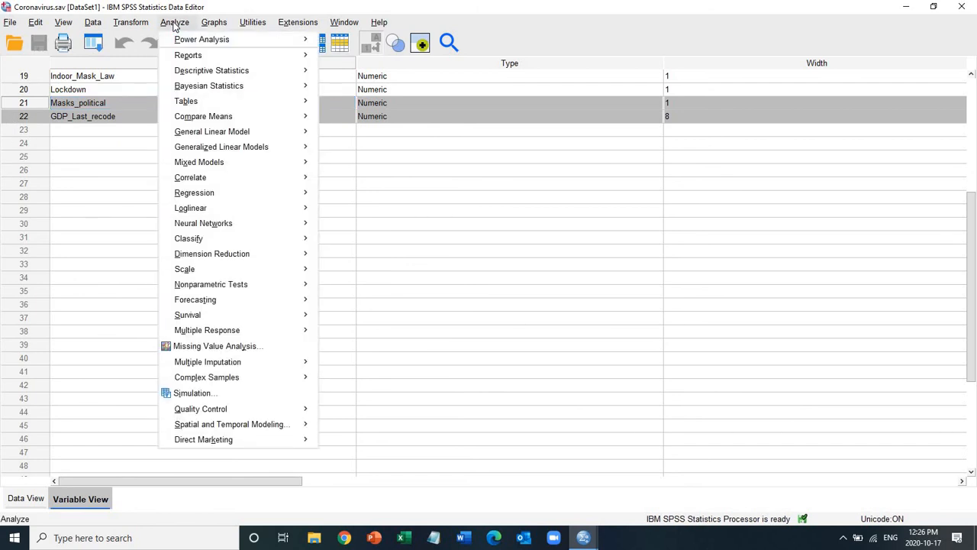
mouse_move(294, 74)
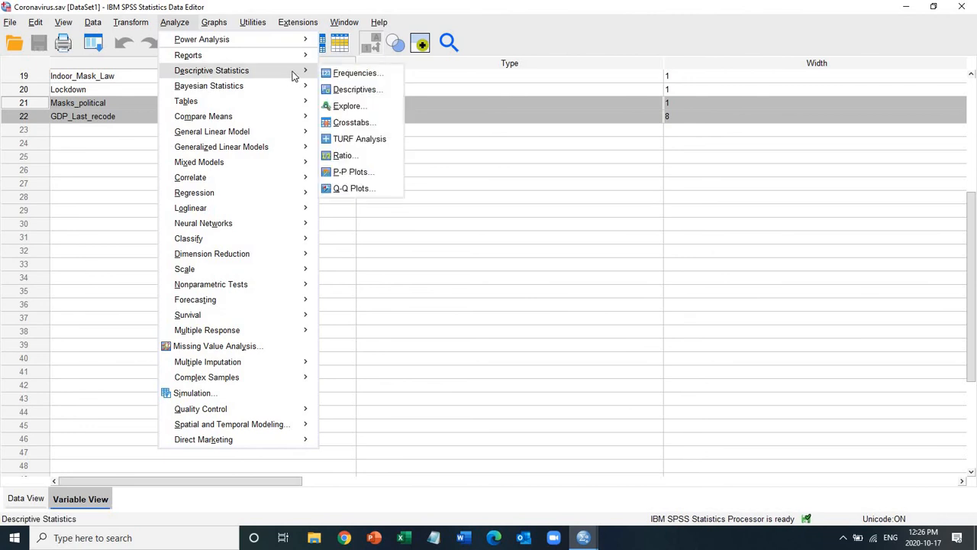
click(375, 125)
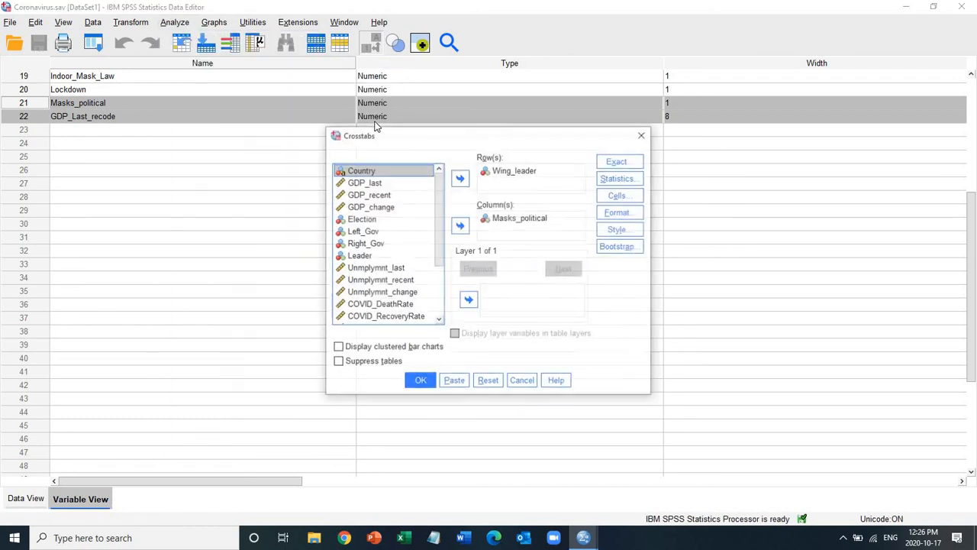
click(492, 389)
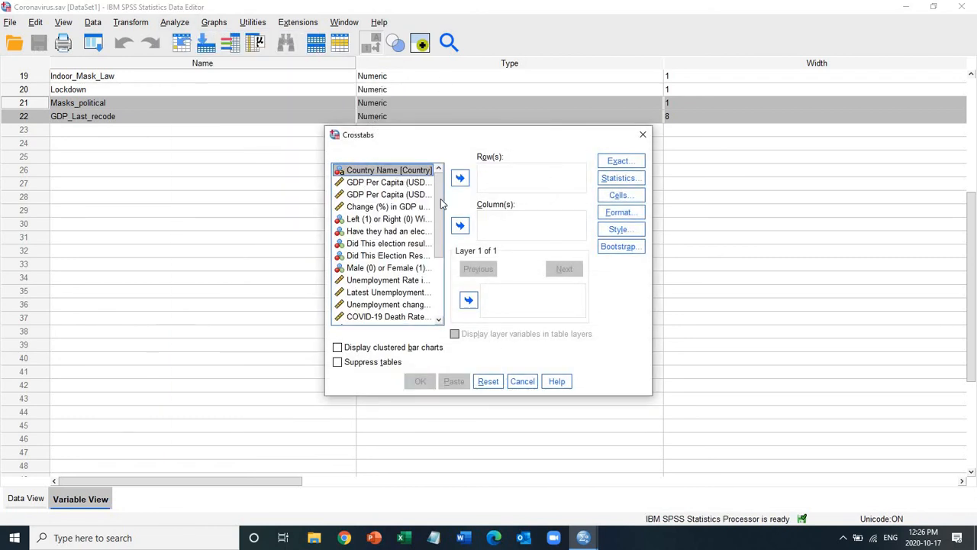
Step: Assign GDP (USD Billions) as the crosstab's column variable and the masks-as-a-political-issue variable as its row variable
drag(444, 248, 441, 306)
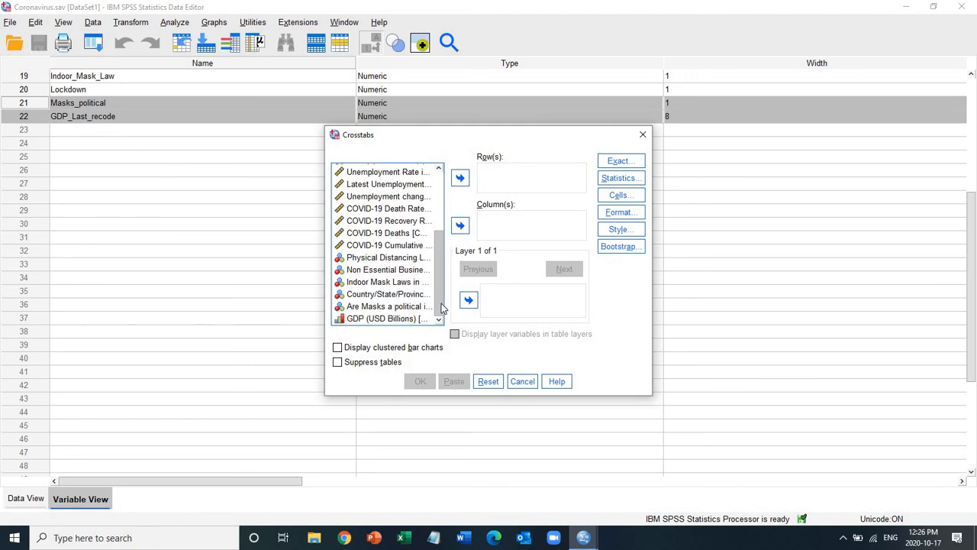
click(365, 321)
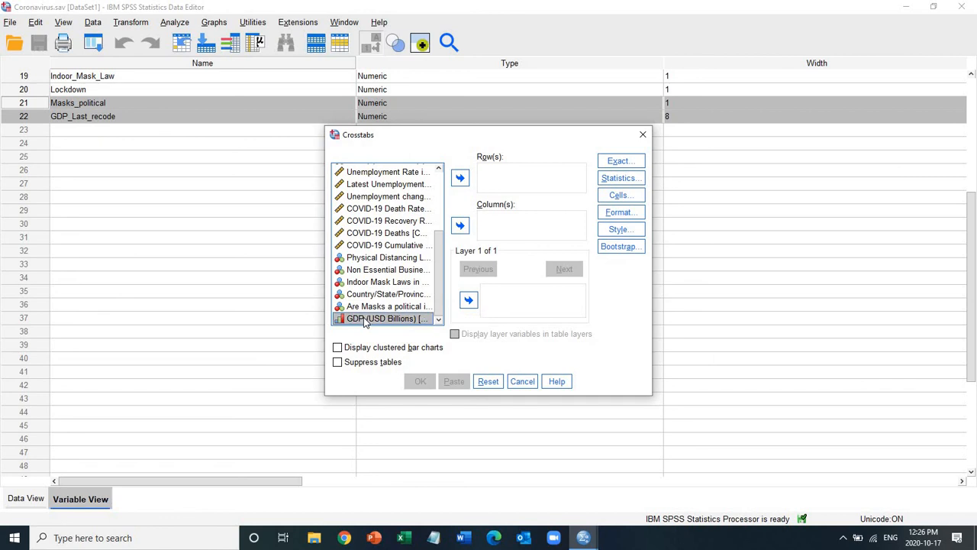
click(460, 226)
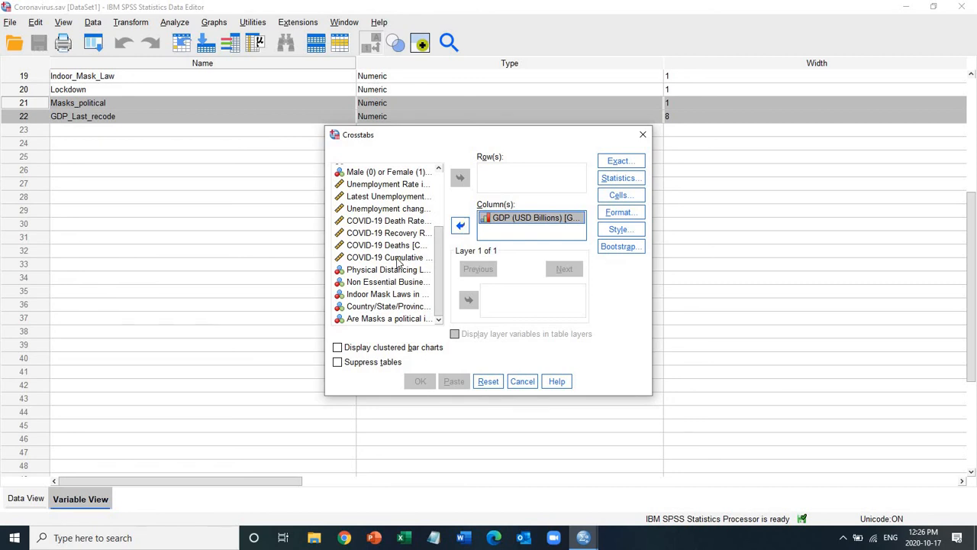
click(359, 319)
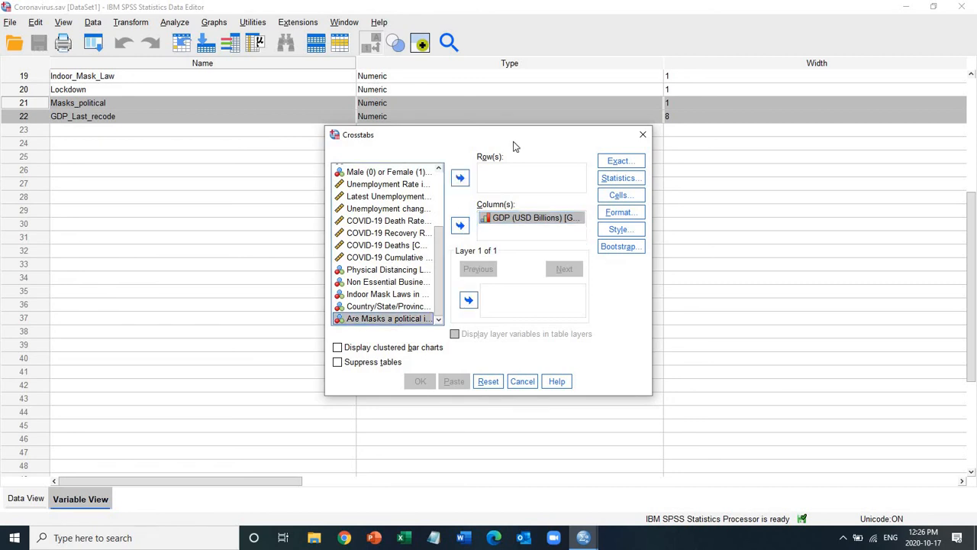
click(461, 178)
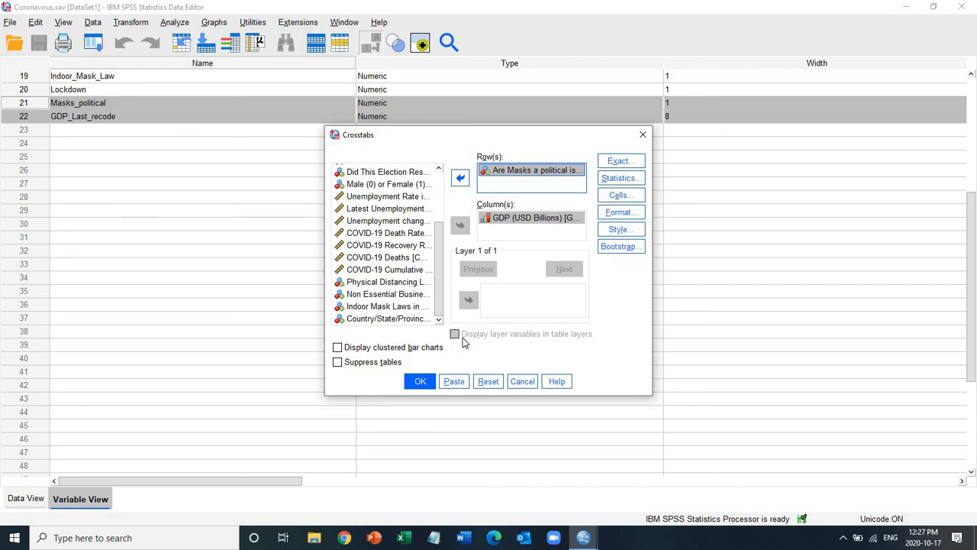
Step: Request clustered bar charts and the Chi-square statistic for the crosstab
click(338, 347)
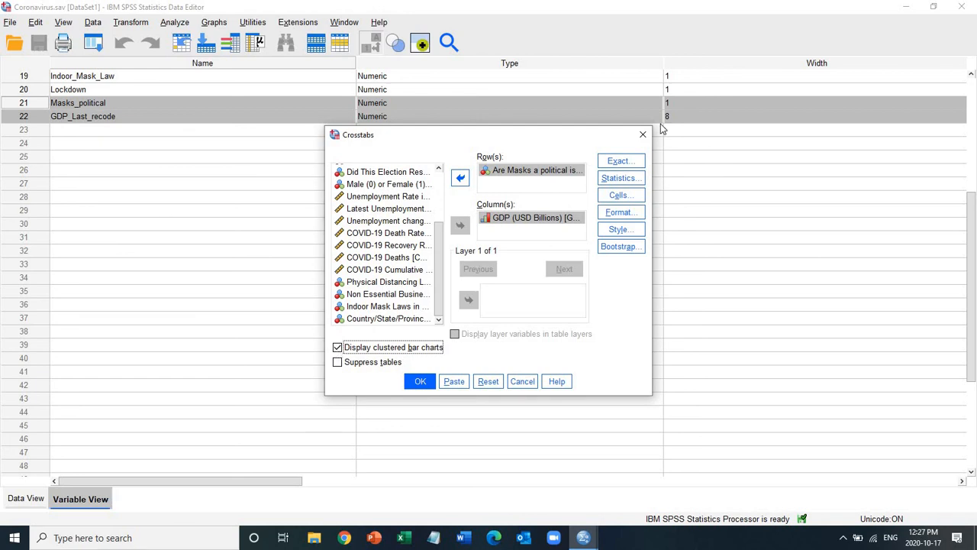
click(616, 181)
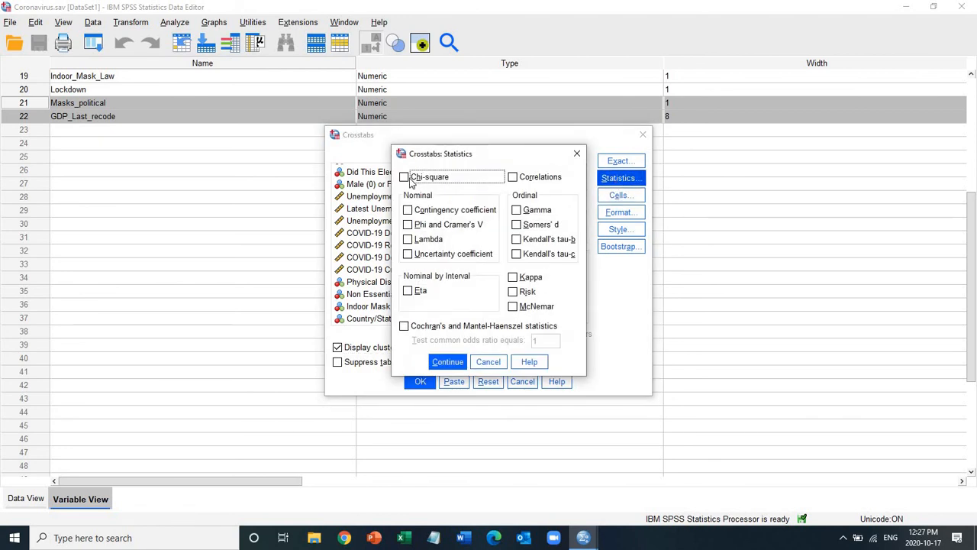
click(404, 177)
click(448, 364)
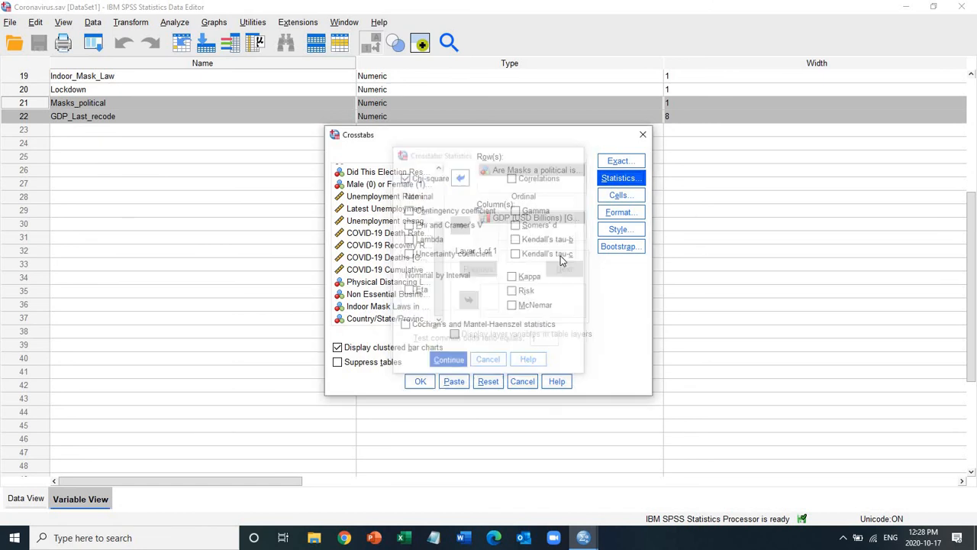
Step: Add column percentages to the crosstab's cell display
click(620, 195)
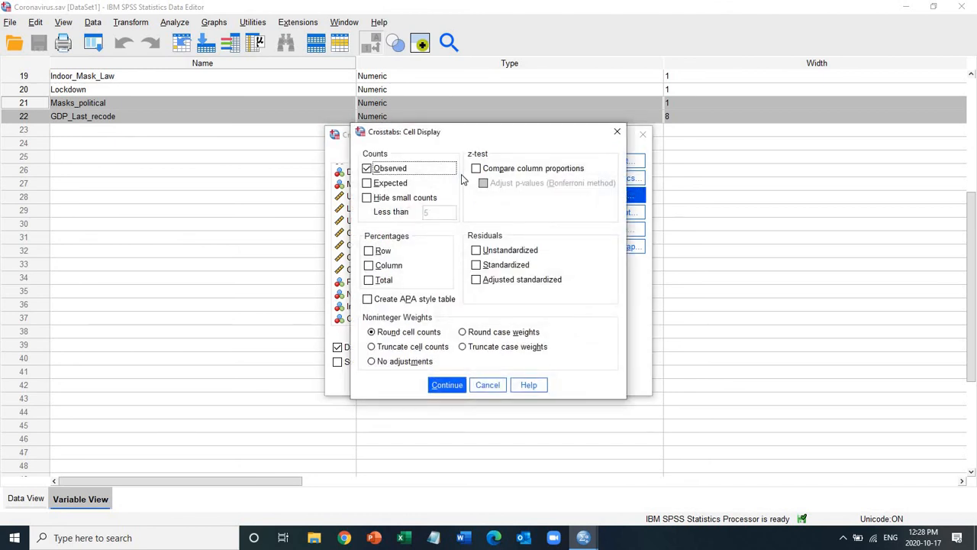
click(369, 267)
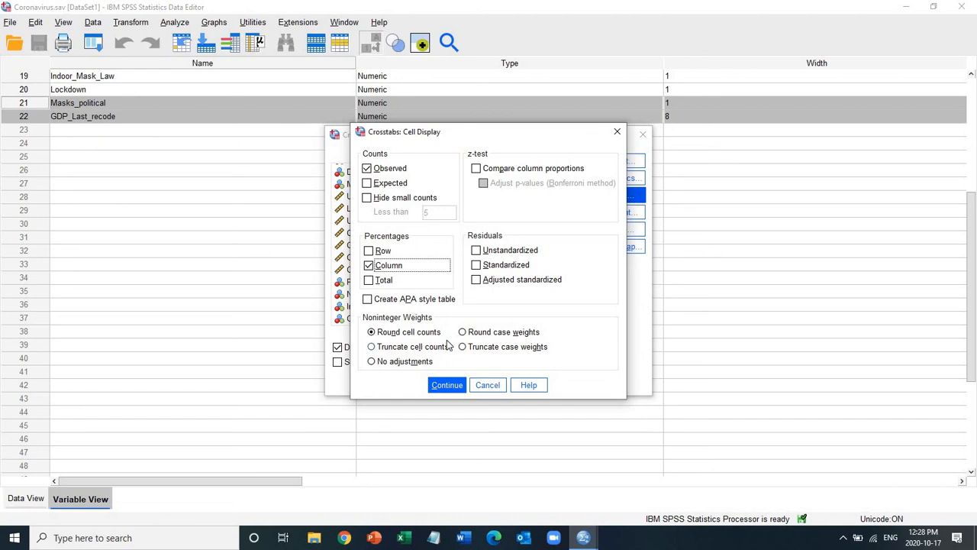
click(448, 387)
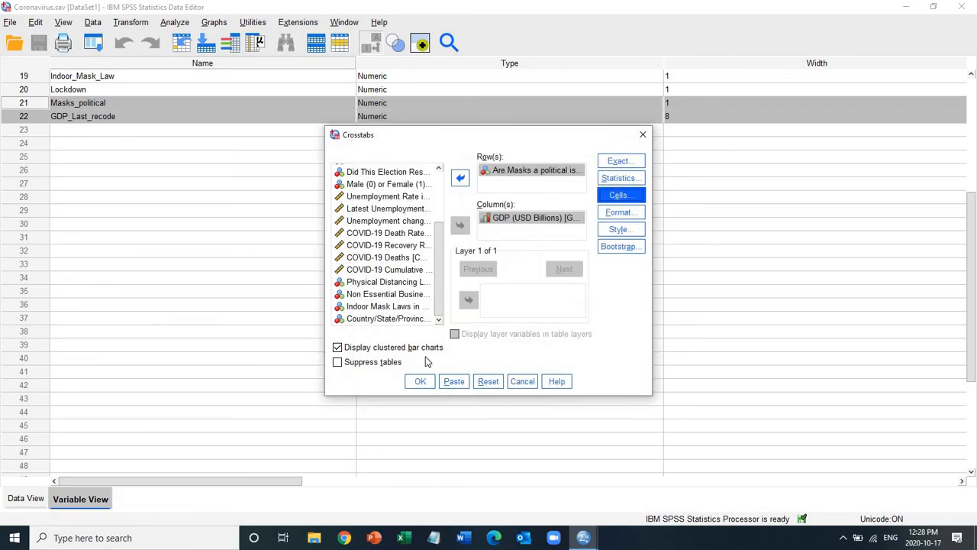
Step: Run the crosstab and review the Case Processing Summary, Crosstabulation and Chi-Square Tests tables
click(420, 383)
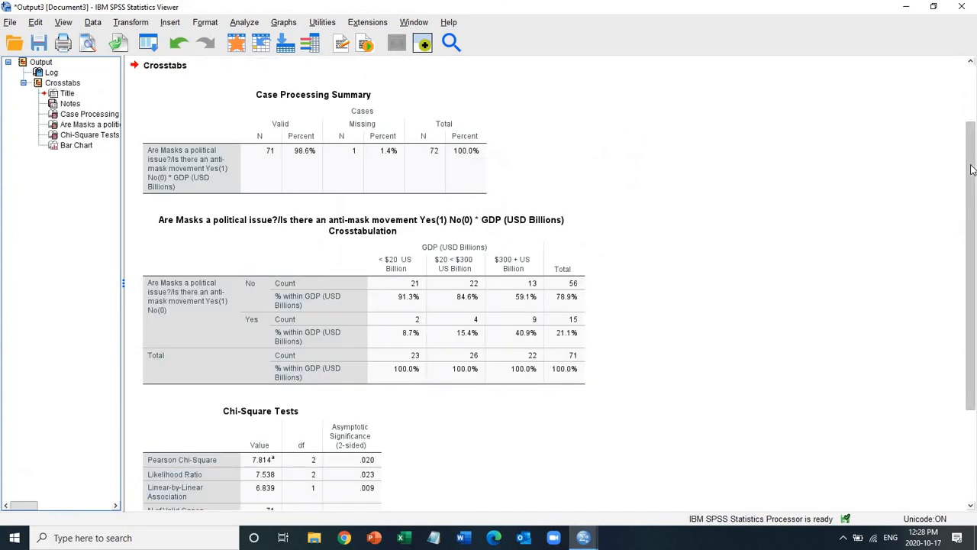
scroll(973, 178, down, 1)
scroll(972, 178, down, 8)
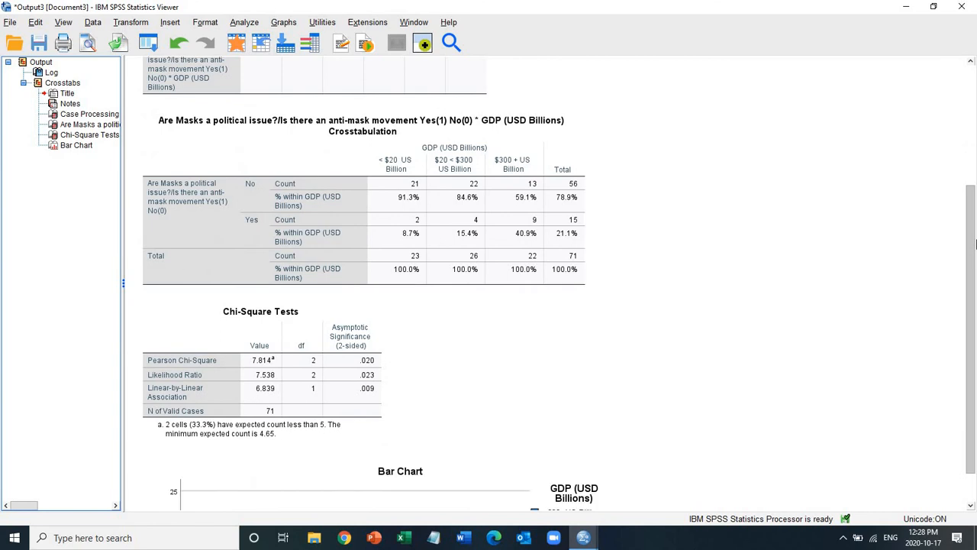
drag(975, 208, 975, 143)
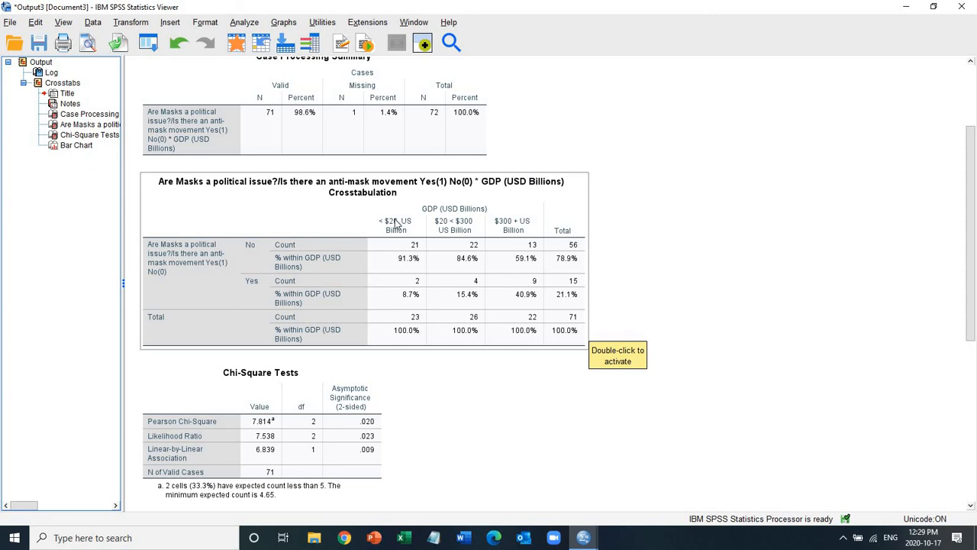
scroll(972, 318, down, 3)
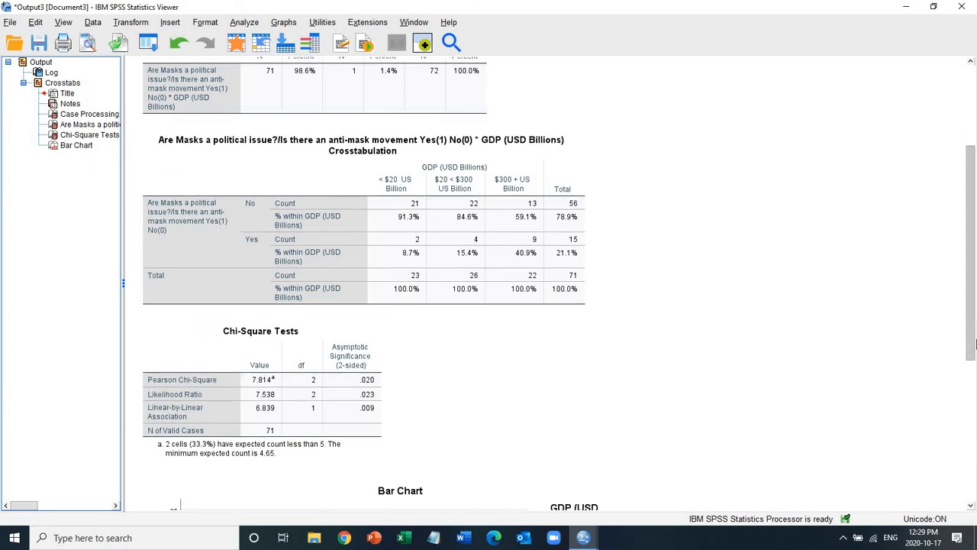
scroll(228, 304, down, 1)
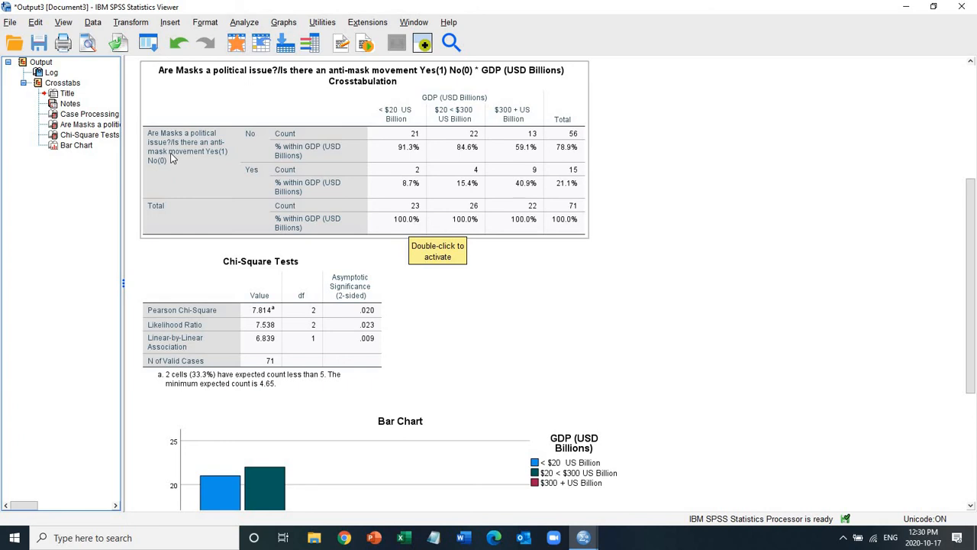
Step: Examine the clustered bar chart of masks as a political issue by GDP category alongside the Crosstabulation and Chi-Square Tests tables
click(850, 202)
scroll(976, 344, down, 5)
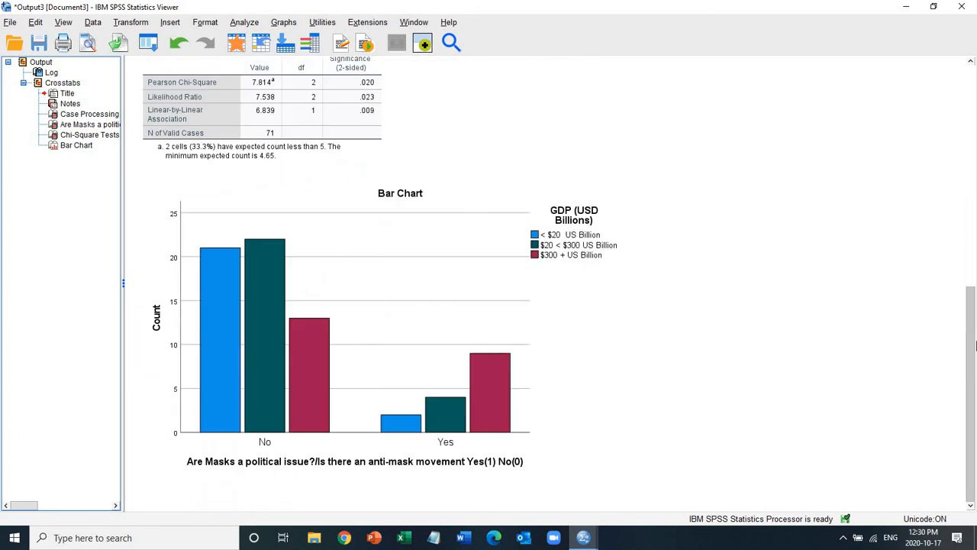
click(456, 451)
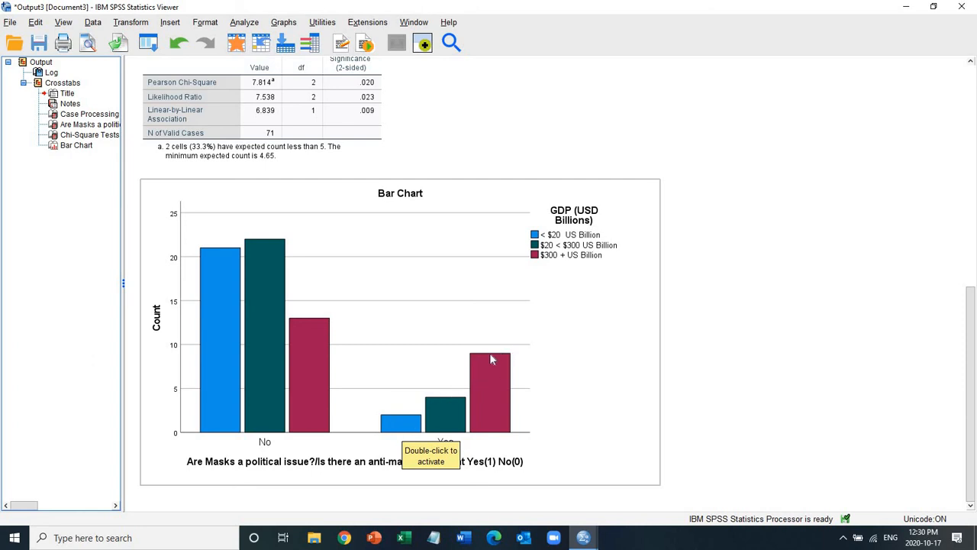
drag(974, 388, 947, 405)
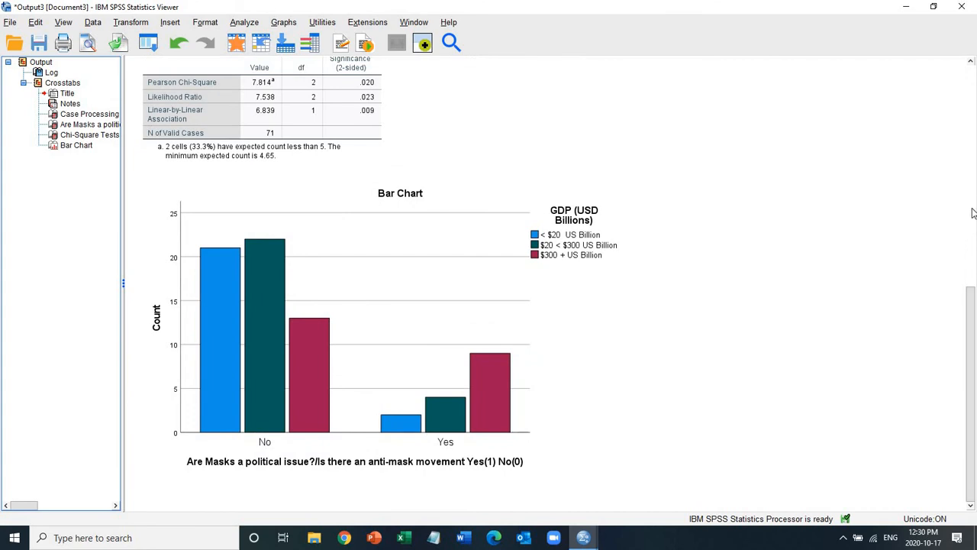
click(975, 203)
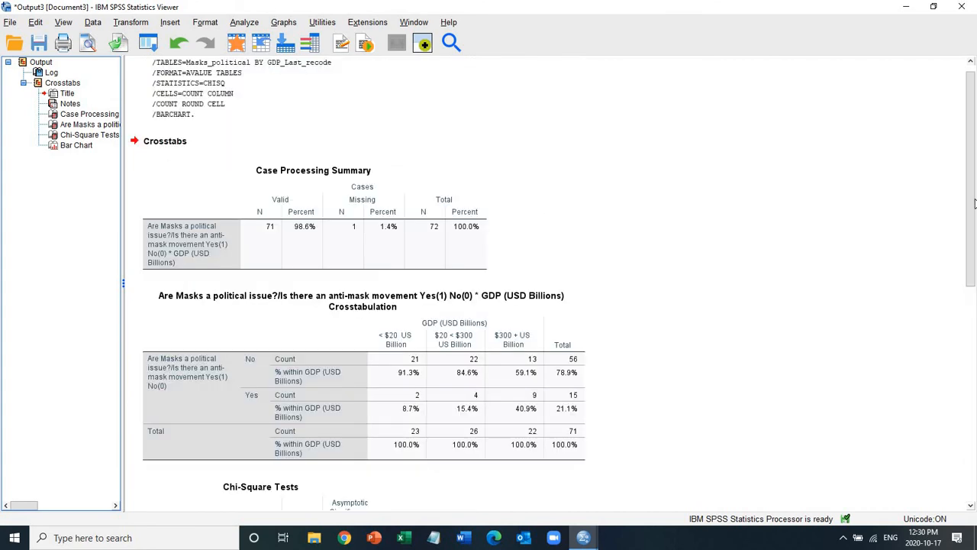
drag(975, 268, 975, 497)
mouse_move(975, 424)
mouse_down()
mouse_move(974, 234)
mouse_move(975, 424)
mouse_up()
scroll(957, 464, up, 1)
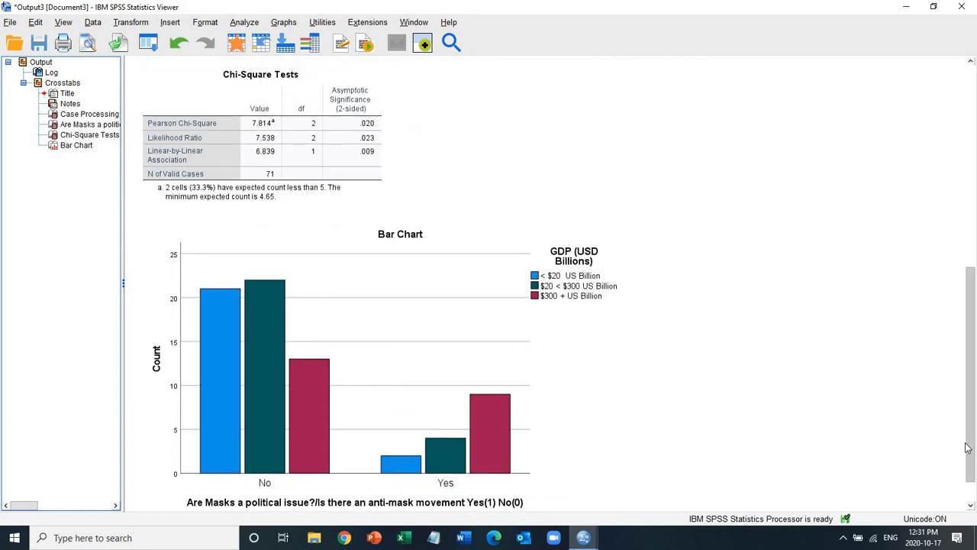
scroll(975, 405, up, 7)
scroll(975, 416, down, 8)
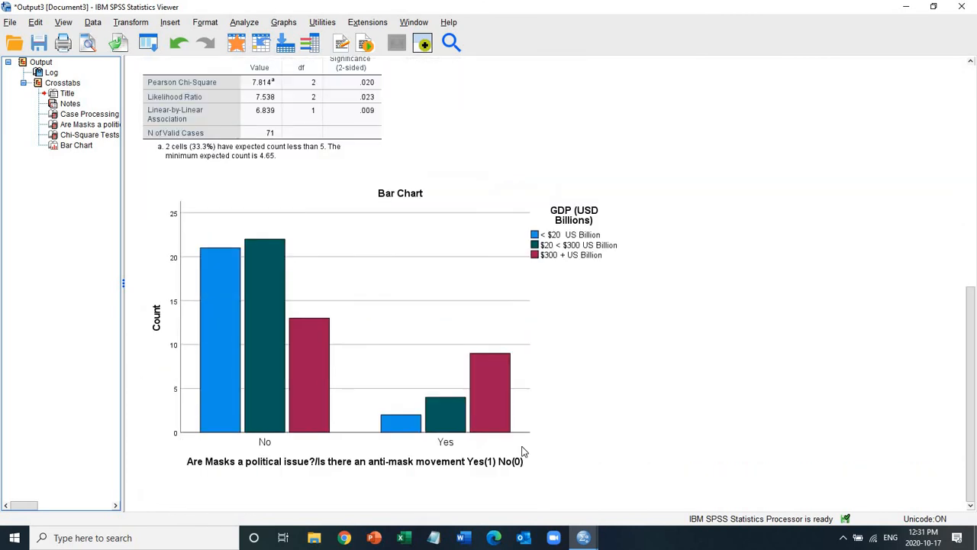
scroll(969, 297, up, 6)
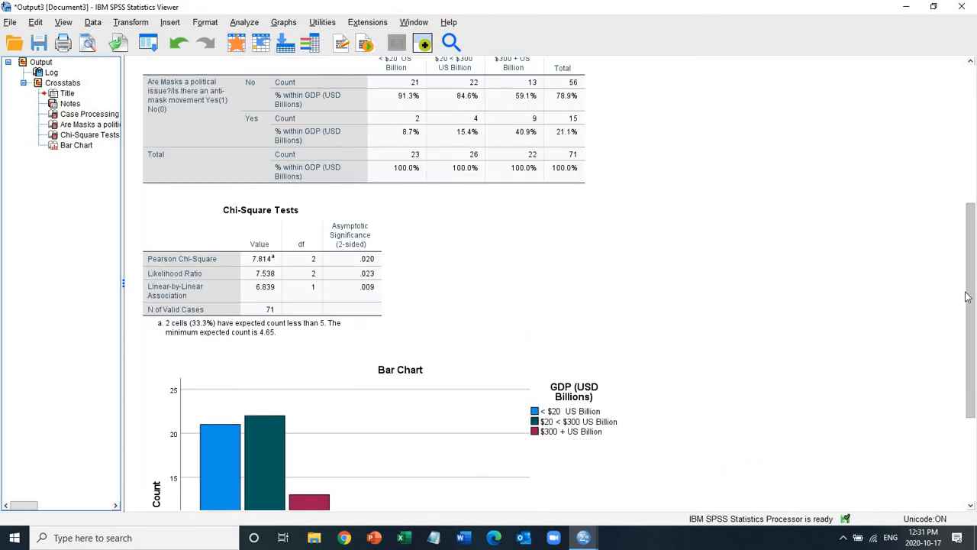
Step: Open the clustered bar chart of masks as a political issue by GDP category in the Chart Editor
click(445, 313)
click(380, 144)
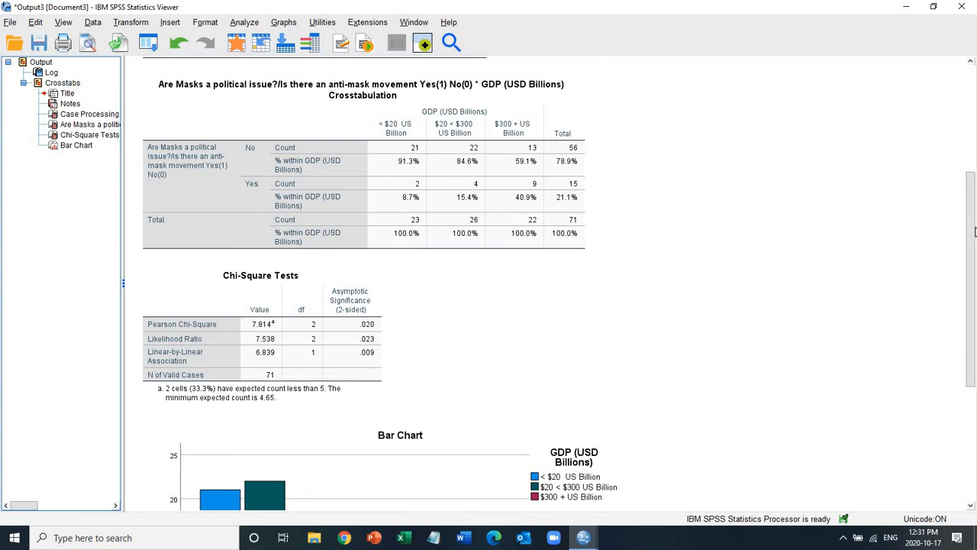
scroll(494, 366, down, 3)
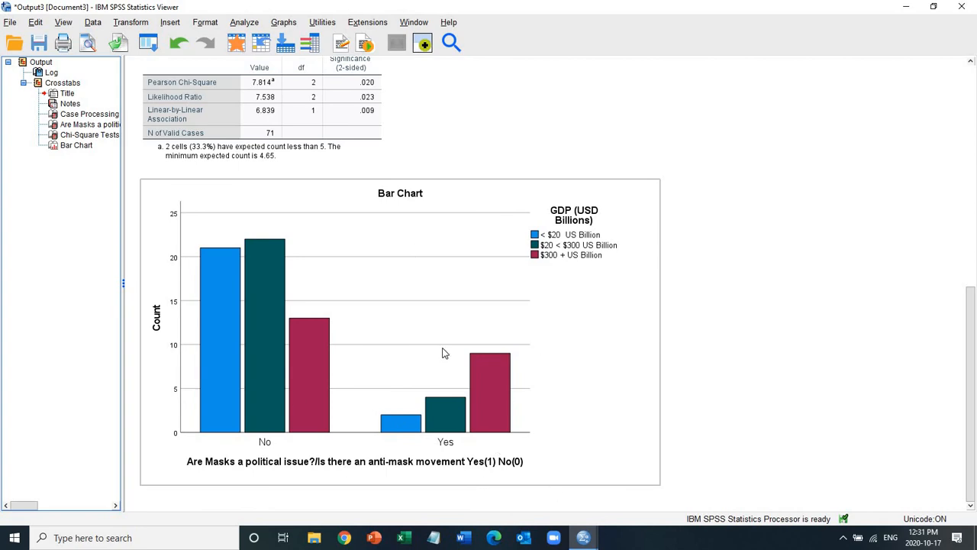
click(390, 307)
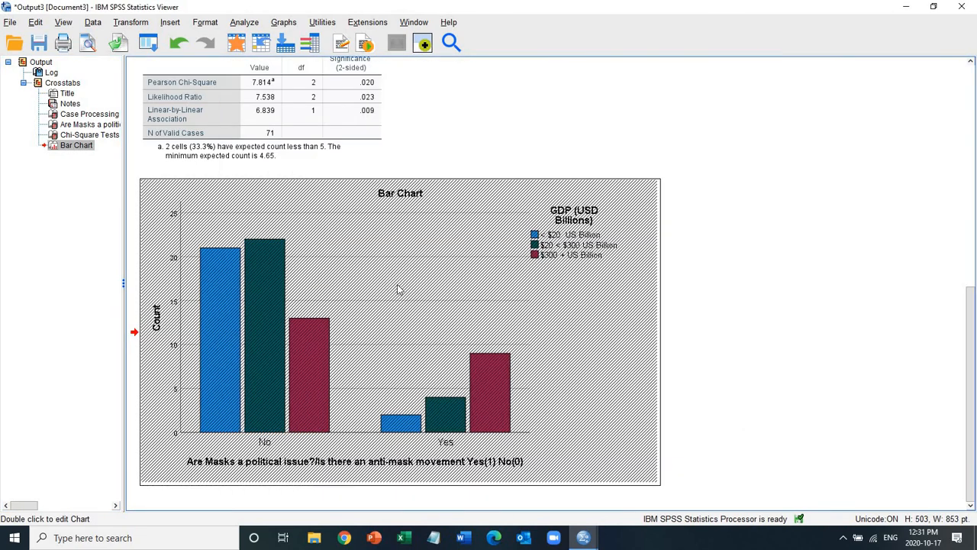
click(583, 537)
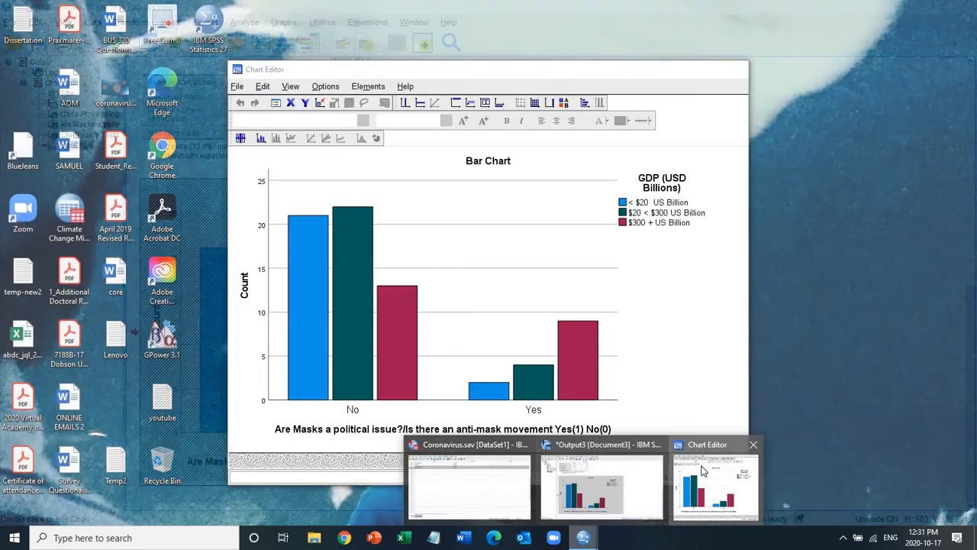
click(703, 472)
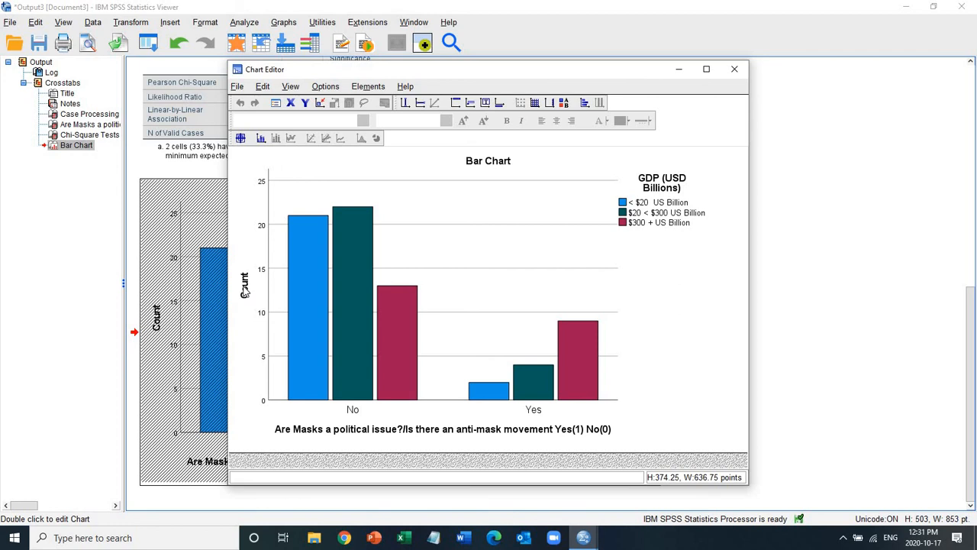
Step: Add Count data labels to all bars of the clustered chart and close the Chart Editor
click(576, 350)
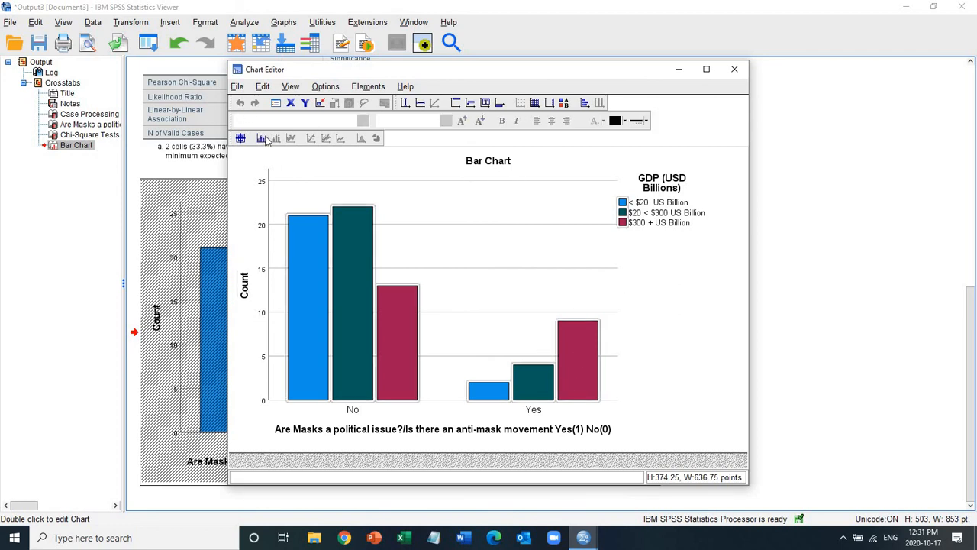
click(260, 141)
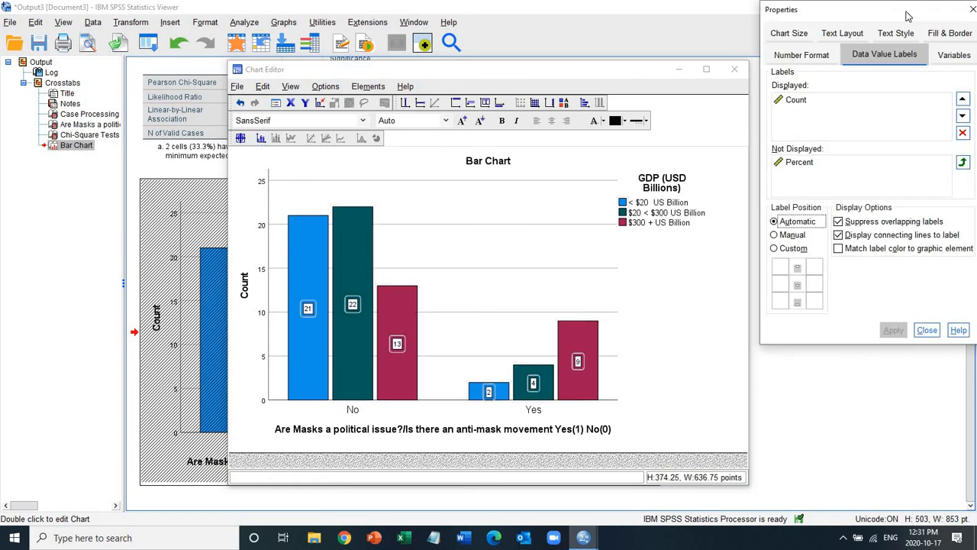
click(780, 59)
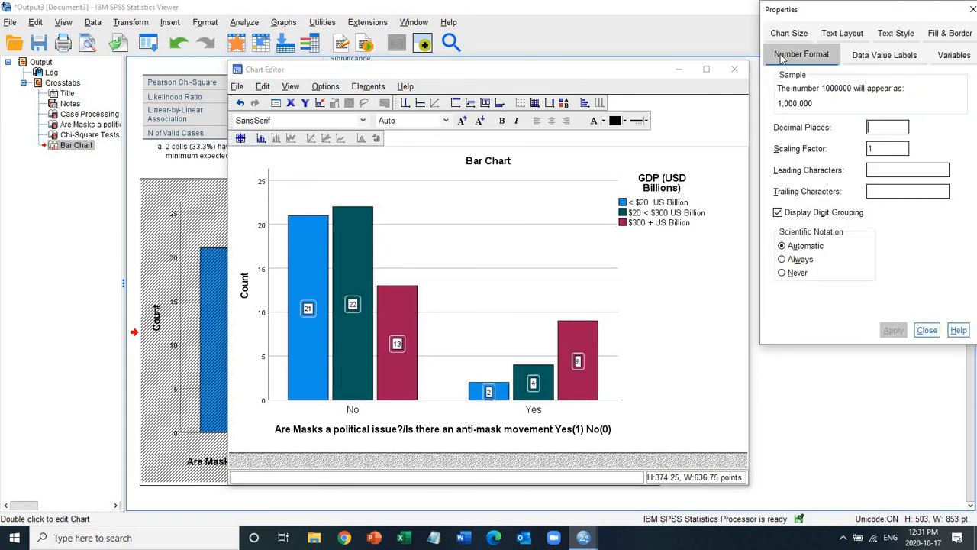
click(871, 59)
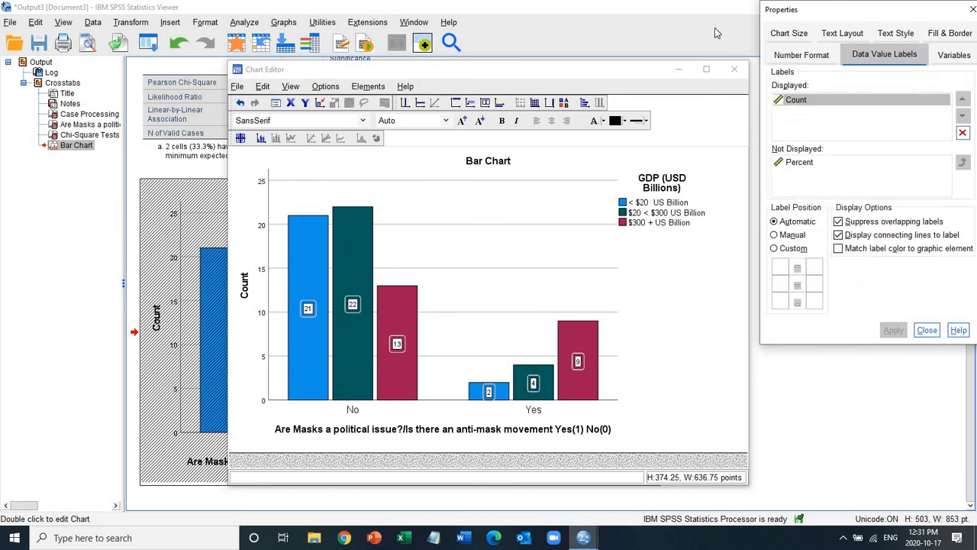
drag(844, 9, 718, 32)
click(845, 32)
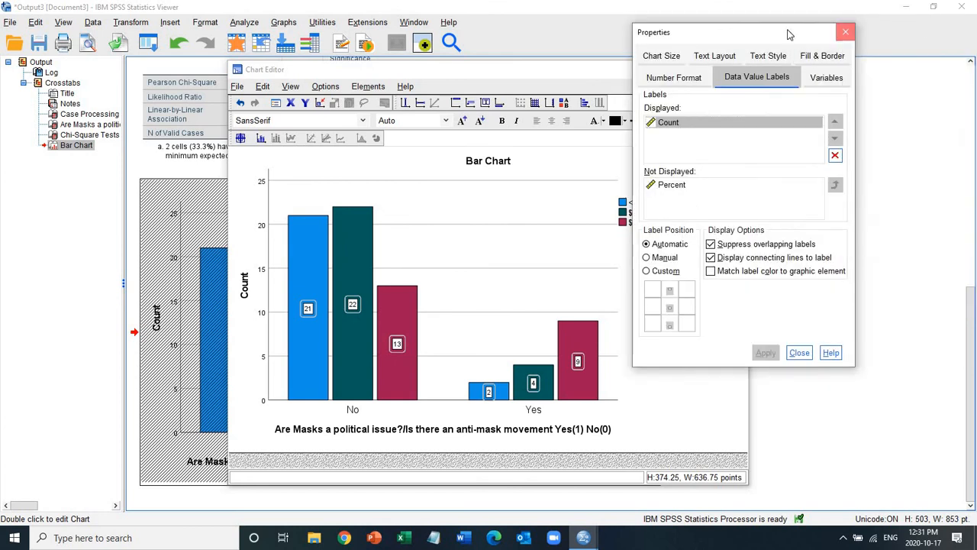
click(737, 72)
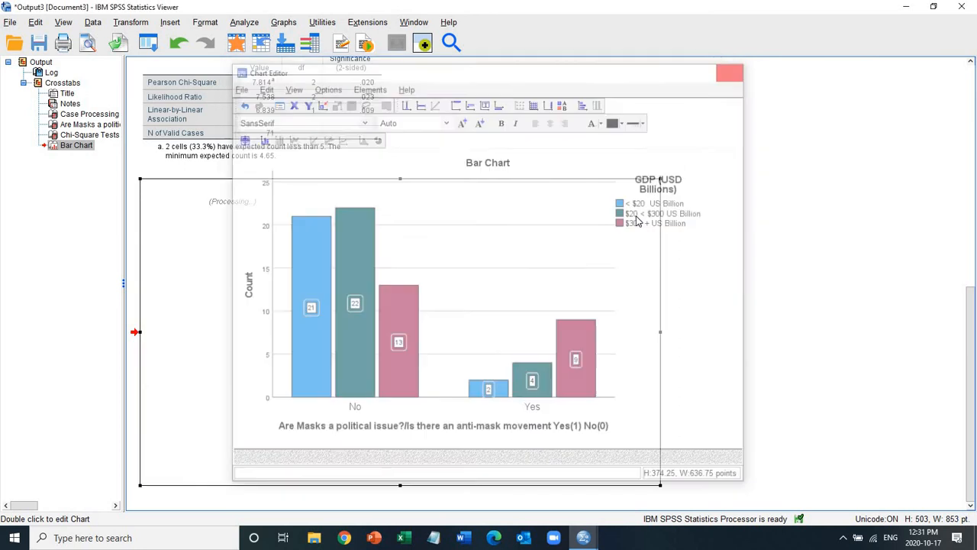
Step: Return to the Coronavirus.sav case data and highlight the Masks_political and GDP_Last_recode columns
scroll(951, 266, up, 10)
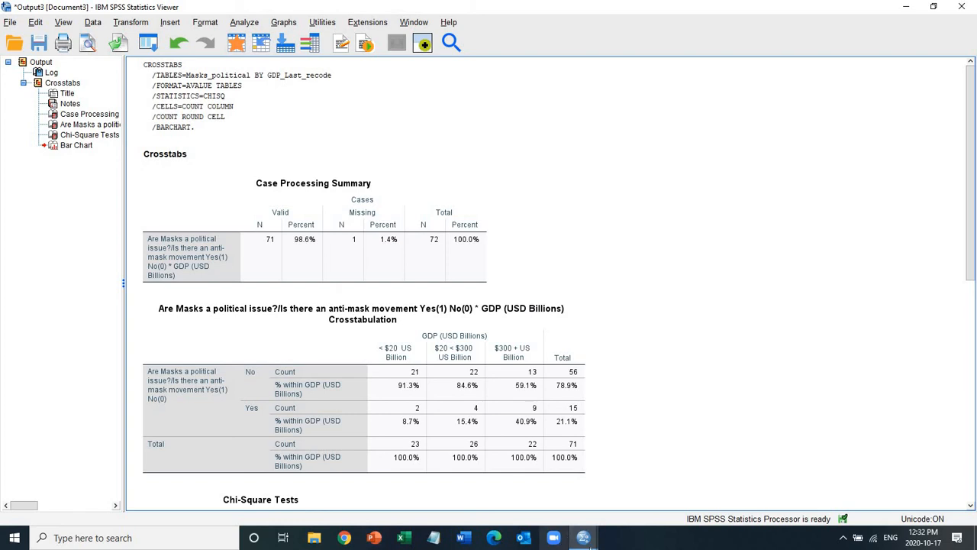
mouse_move(583, 538)
click(534, 488)
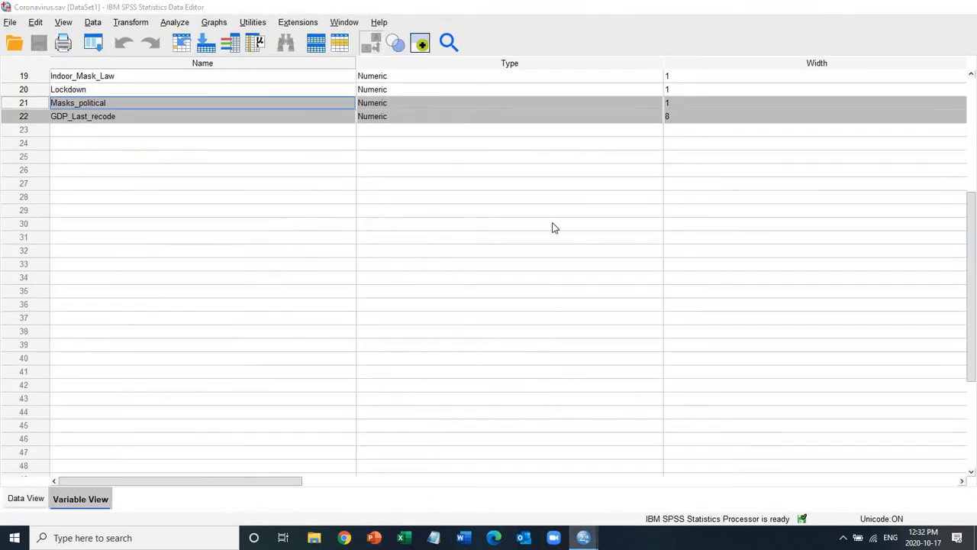
click(24, 498)
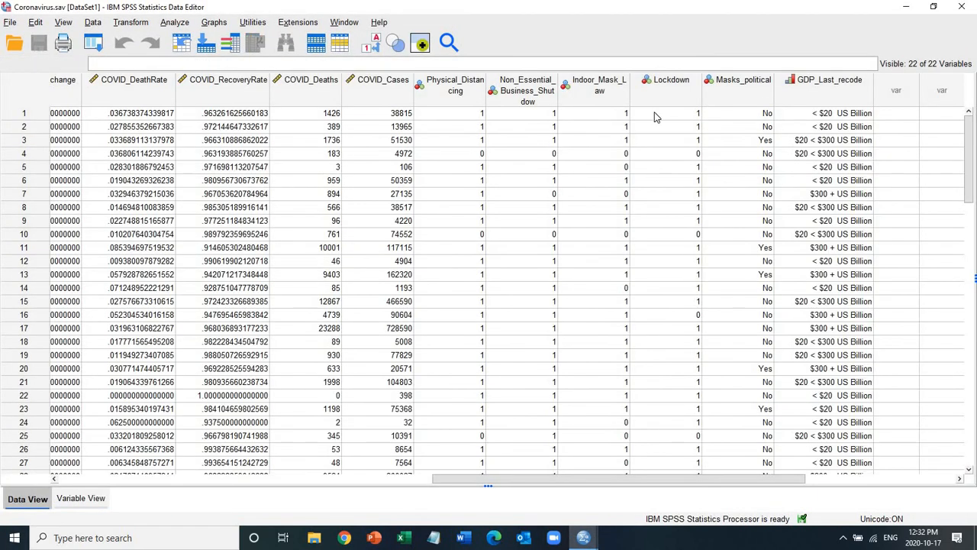
drag(753, 89, 794, 92)
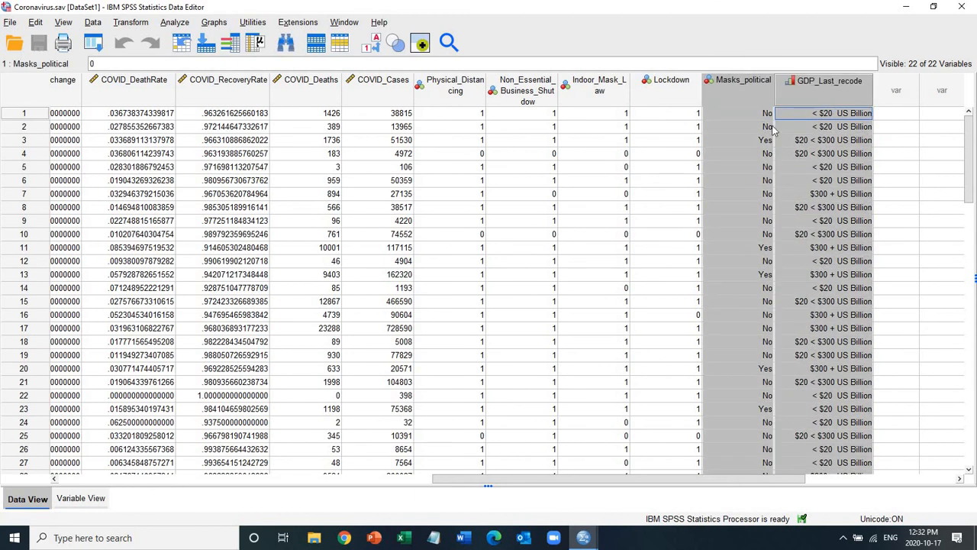
Step: Locate the original GDP_last column and the recoded GDP_Last_recode column in the dataset, selecting each one
click(677, 115)
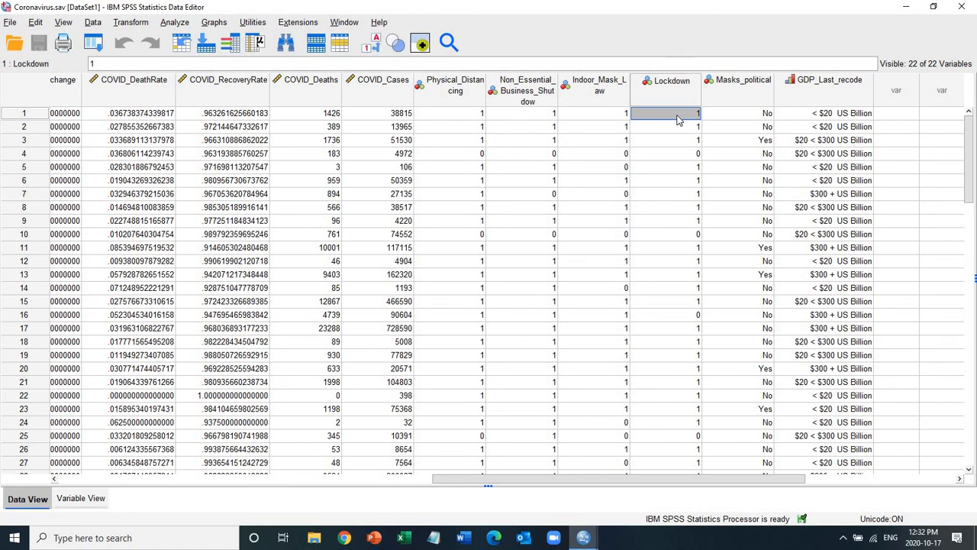
key(Home)
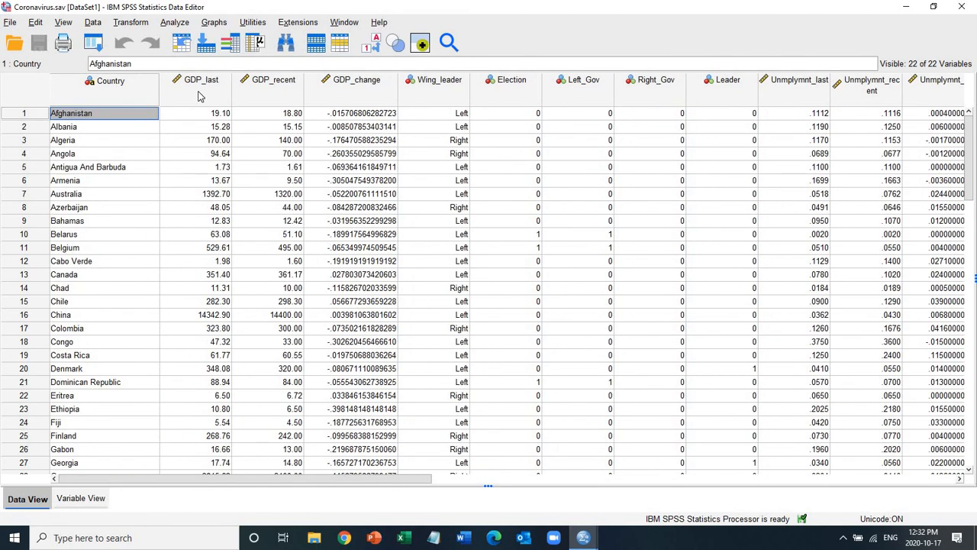
click(198, 91)
key(ctrl+End)
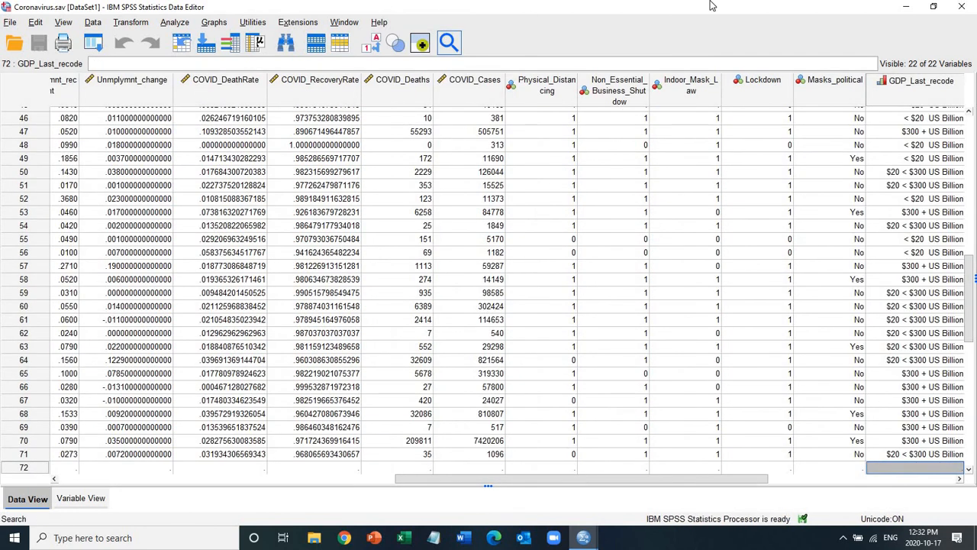
click(932, 89)
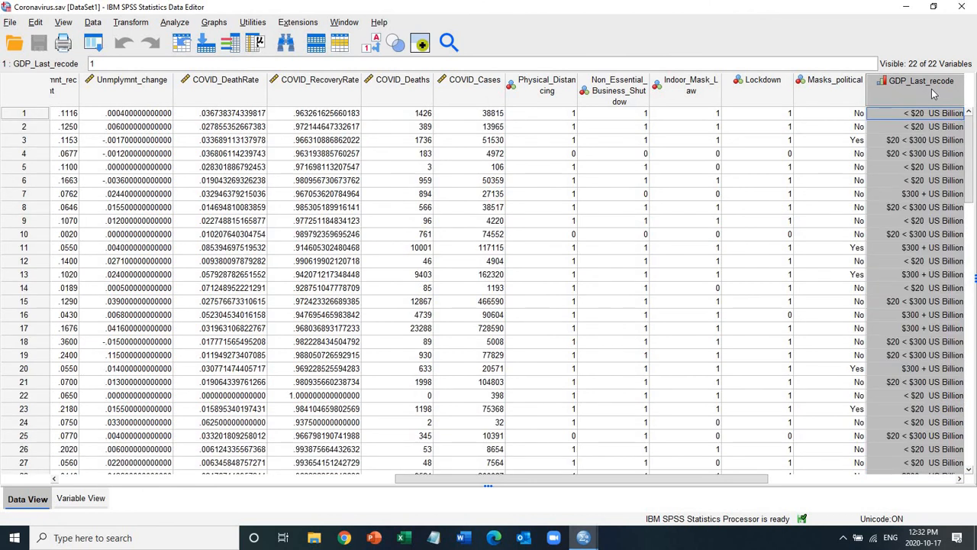